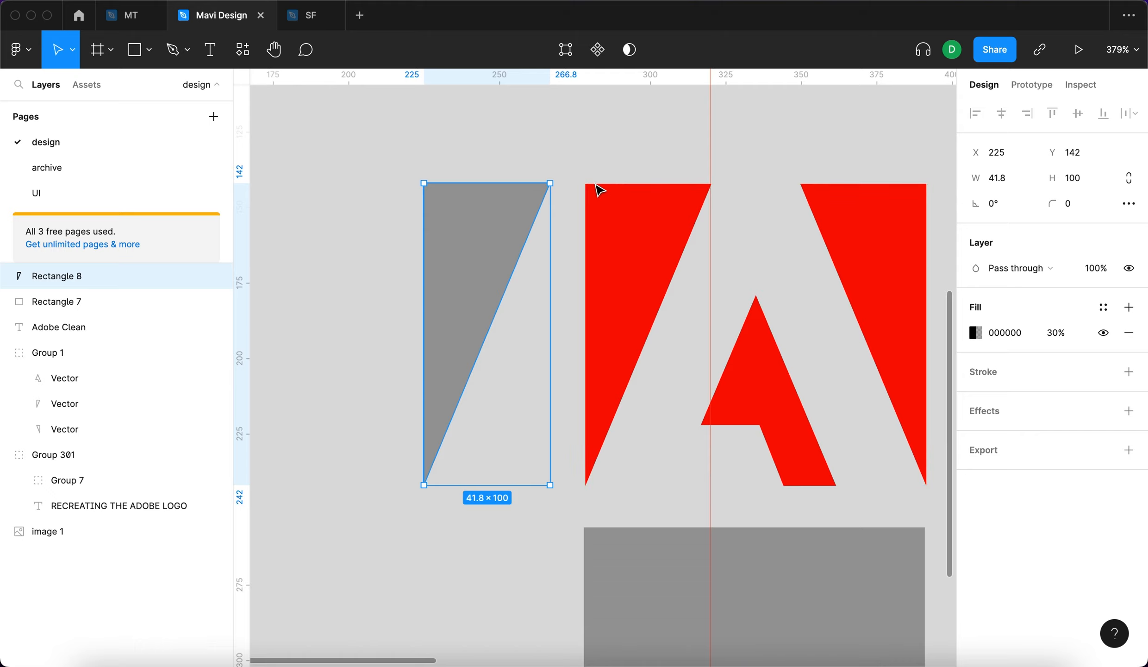
Move the grey triangle onto the grey rectangle below the logo, aligned with its left edge at X 278, Y 256.
scroll(693, 300, "down", 5)
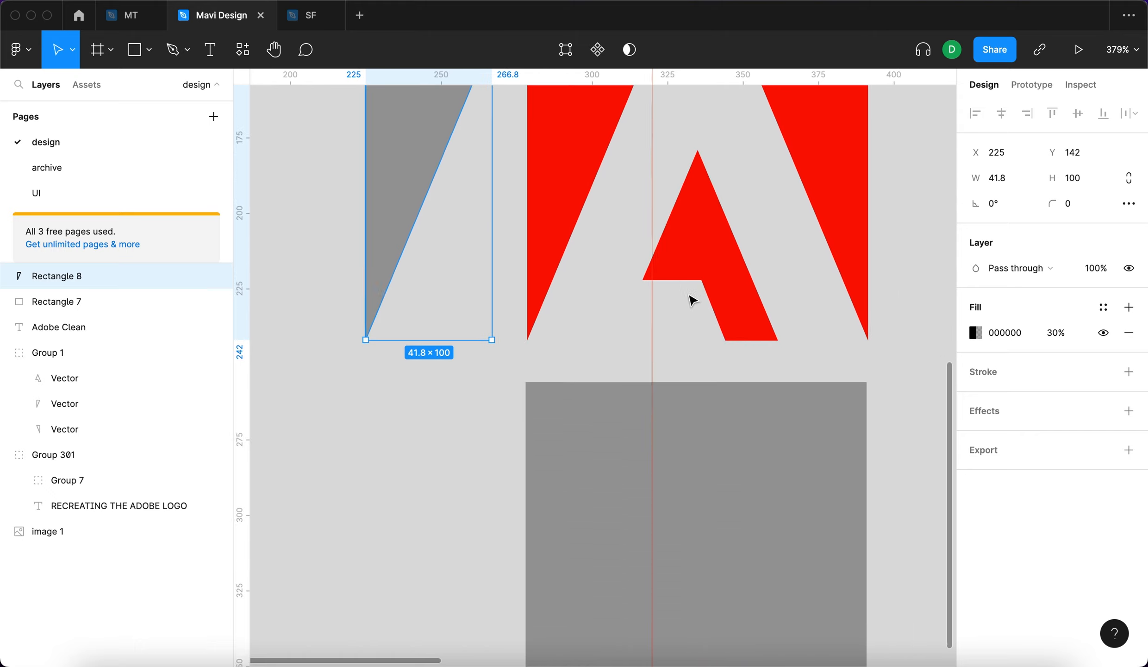
scroll(565, 329, "down", 3)
left_click_drag(354, 169, 510, 462)
left_click(804, 397)
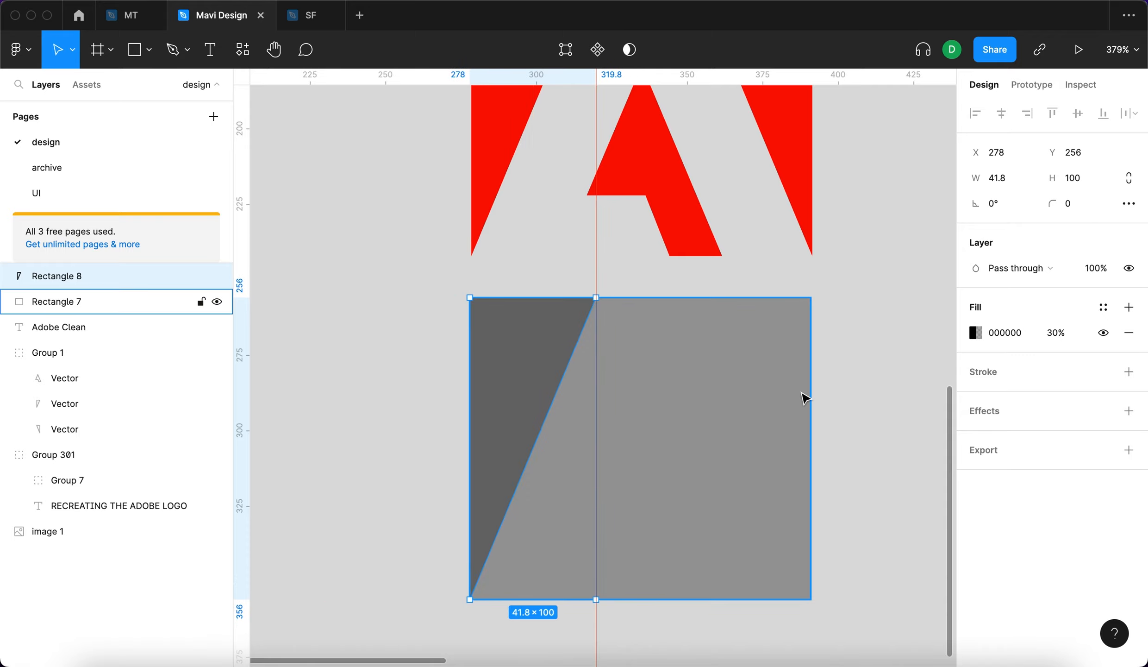
left_click(846, 418)
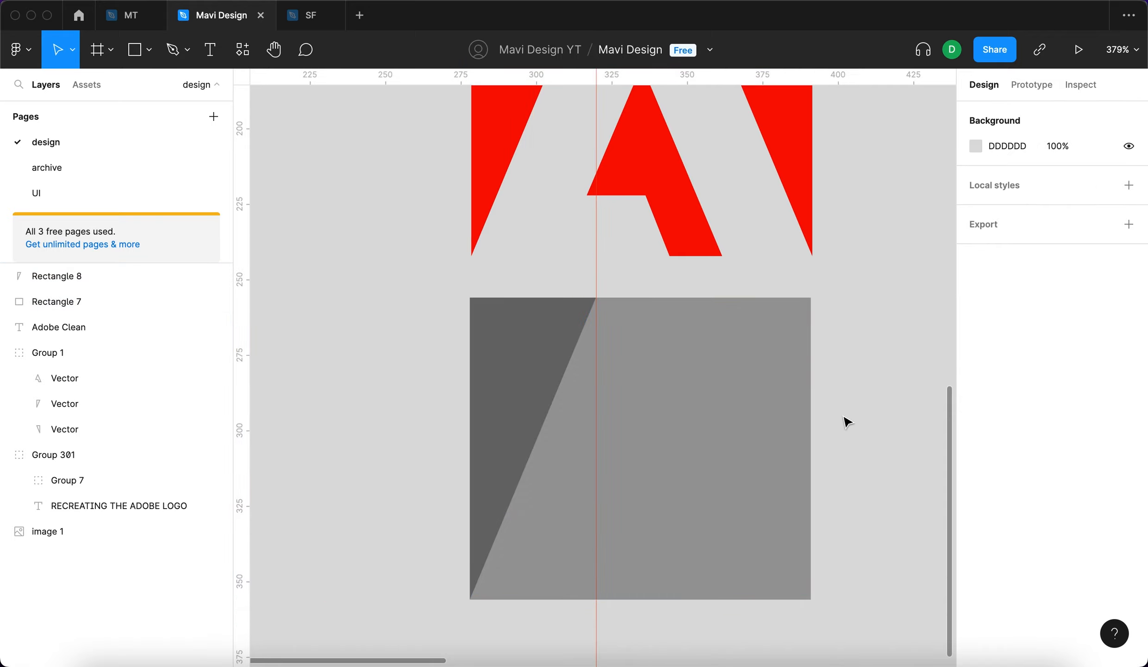
Compare the triangle and rectangle dimensions with those of the red logo group above them.
left_click(531, 358)
scroll(470, 301, "up", 10)
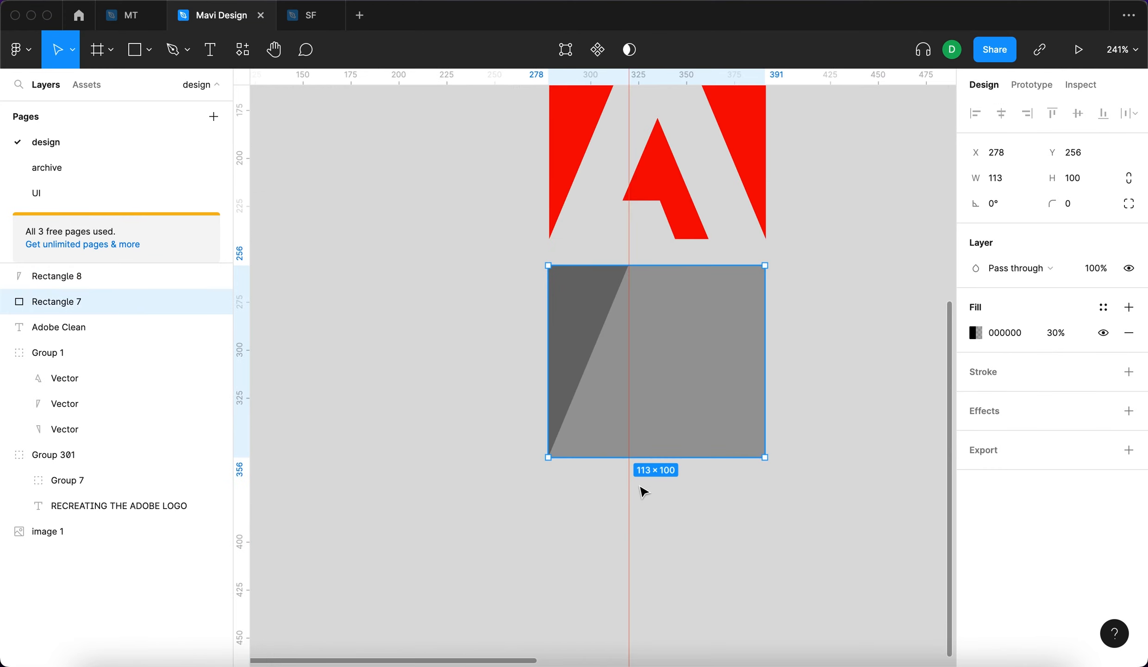
left_click(567, 292)
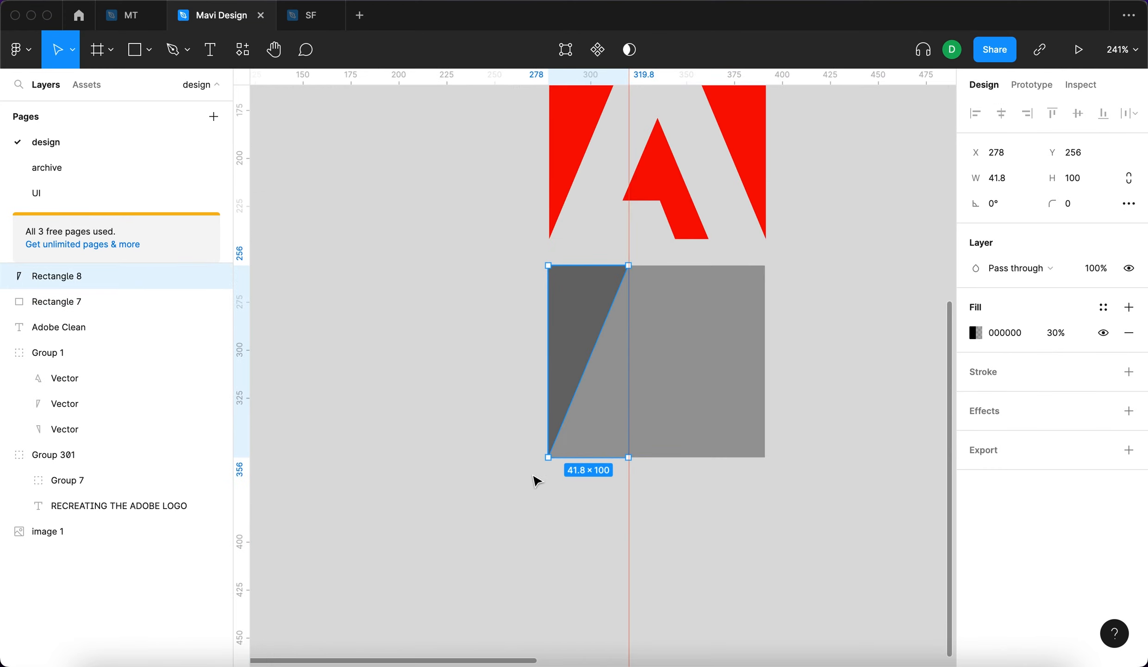
scroll(444, 415, "up", 3)
left_click(841, 308)
scroll(841, 315, "right", 3)
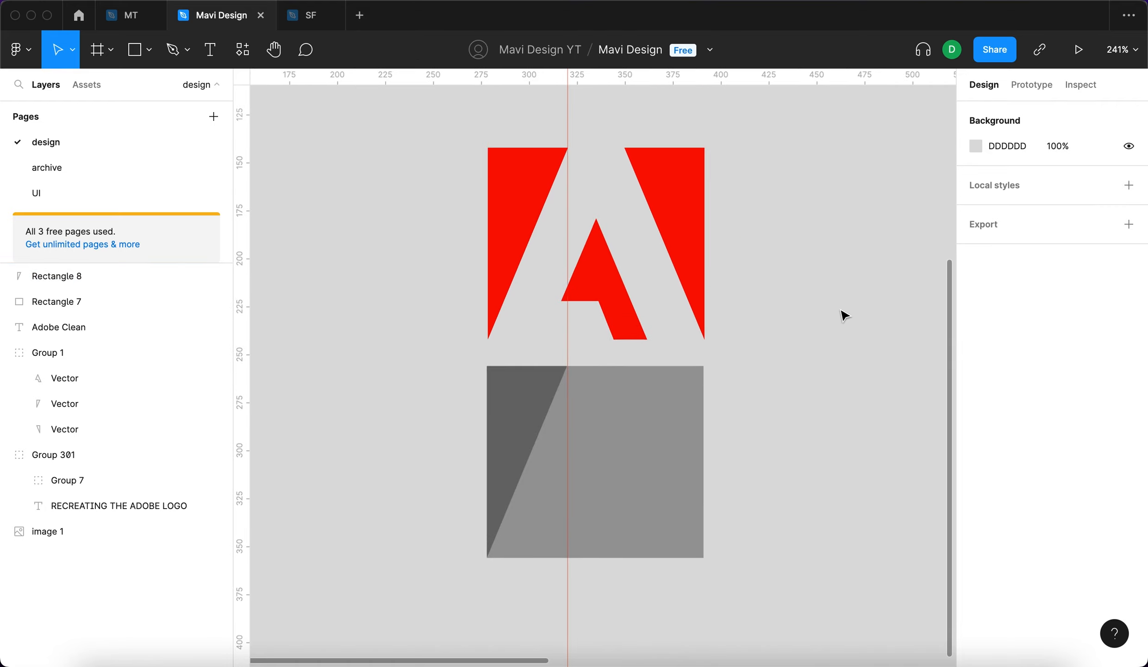
left_click(681, 209)
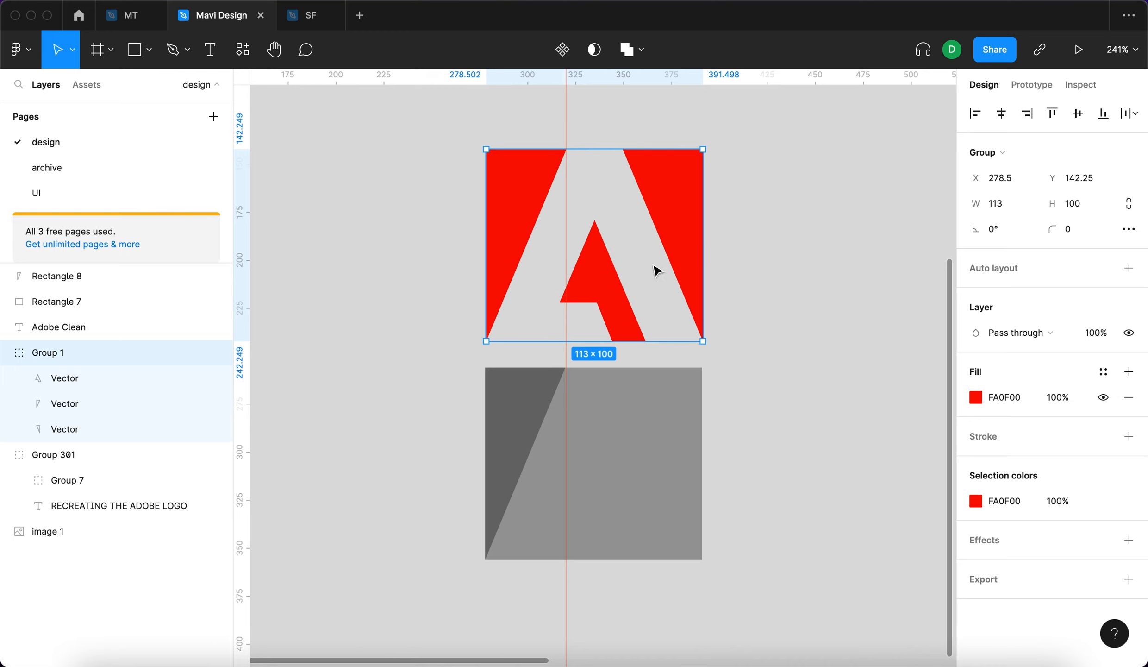
left_click(525, 405)
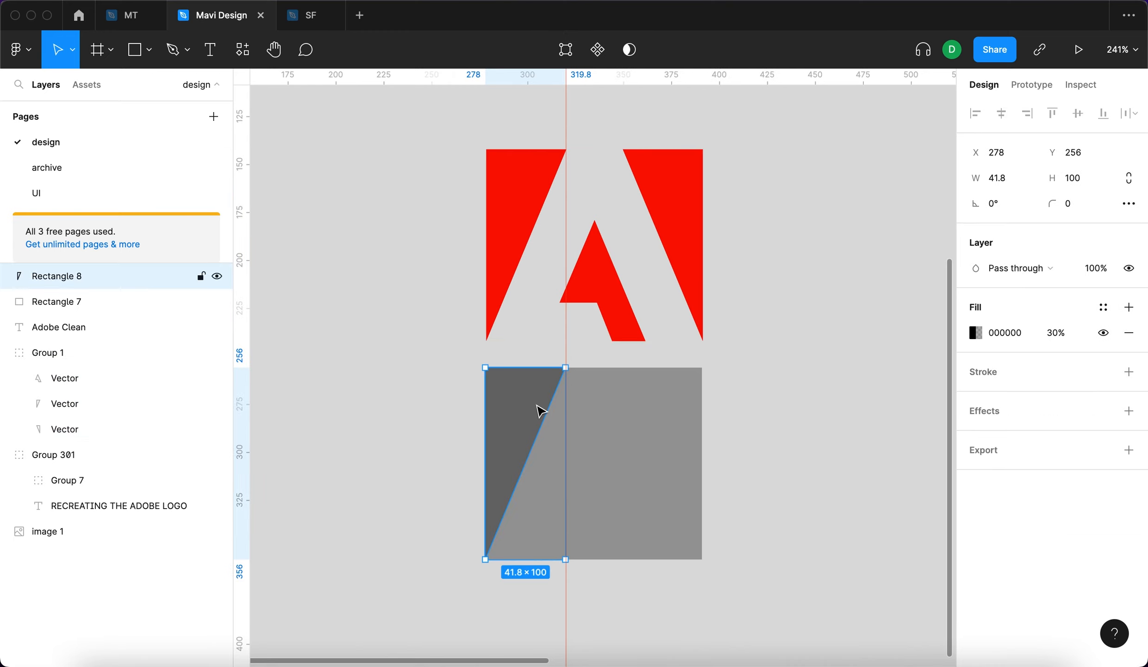
Duplicate the dark corner triangle on the rectangle and flip the copy horizontally.
left_click(498, 427)
key("super+d")
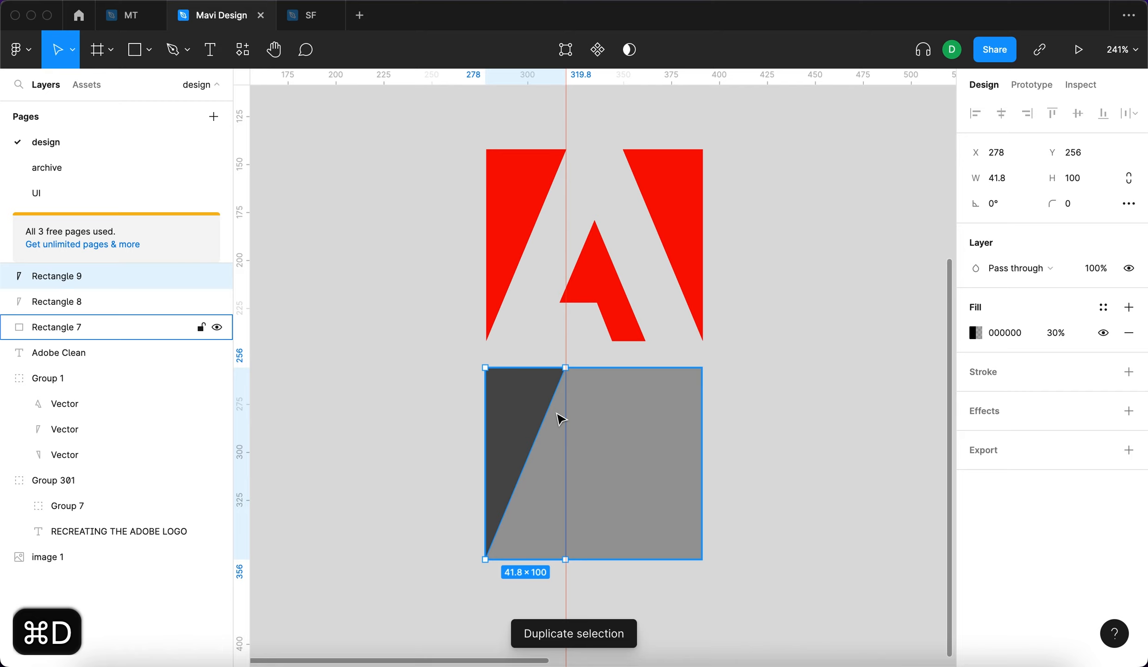
key("shift+h")
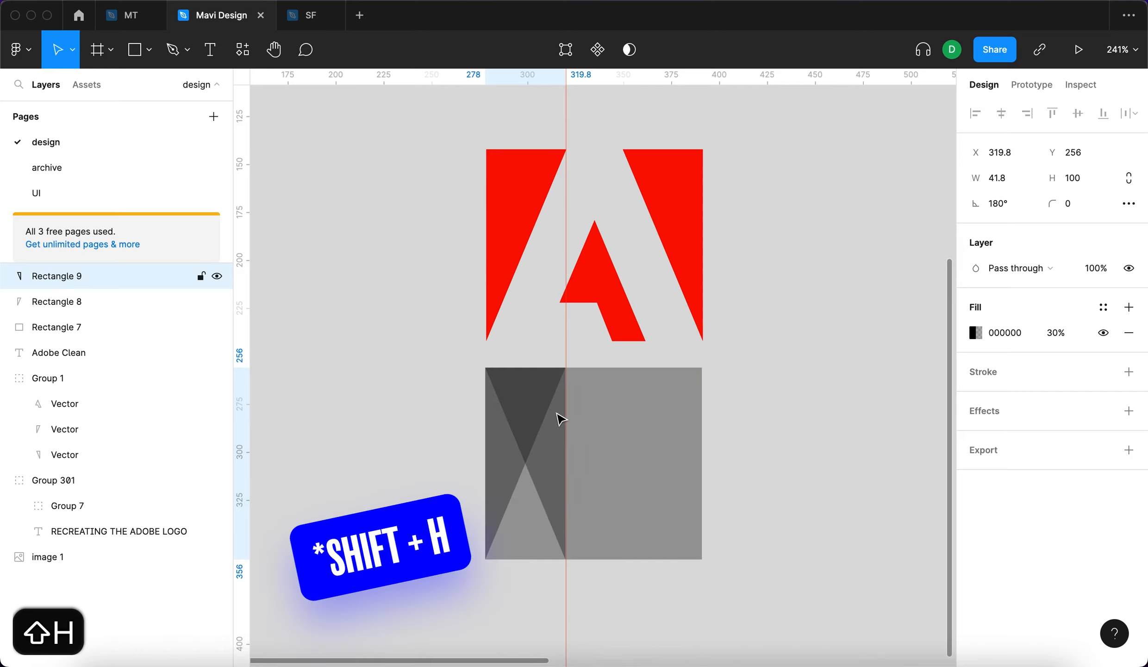
Align the flipped triangle with the right edge of the grey rectangle.
left_click(668, 448, "shift")
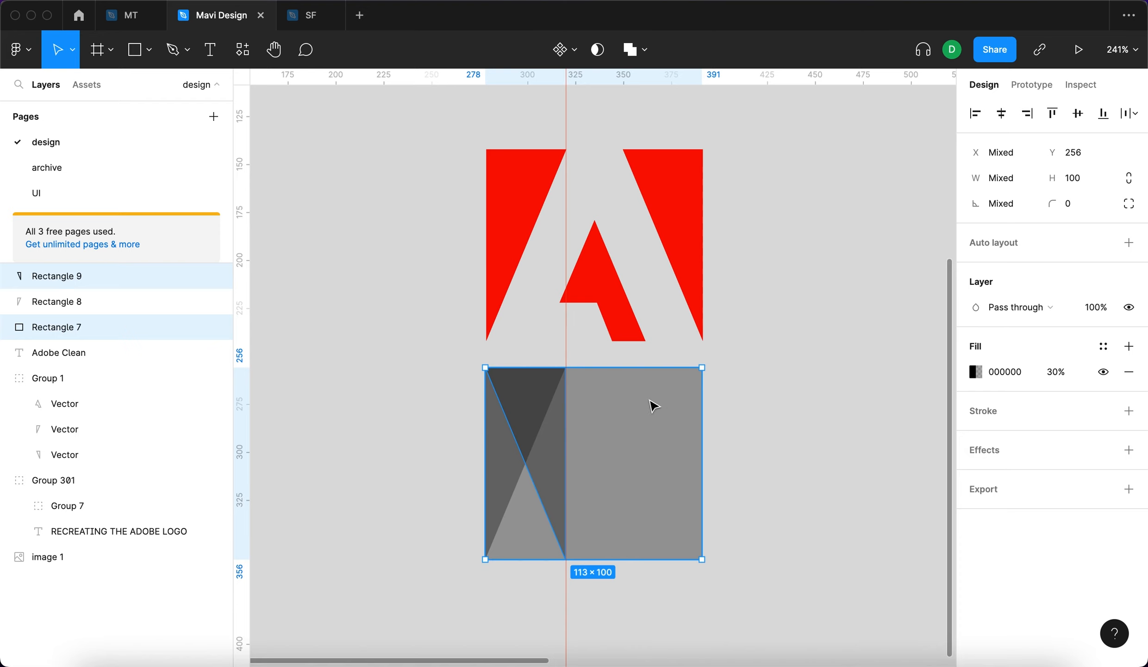
key("alt+d")
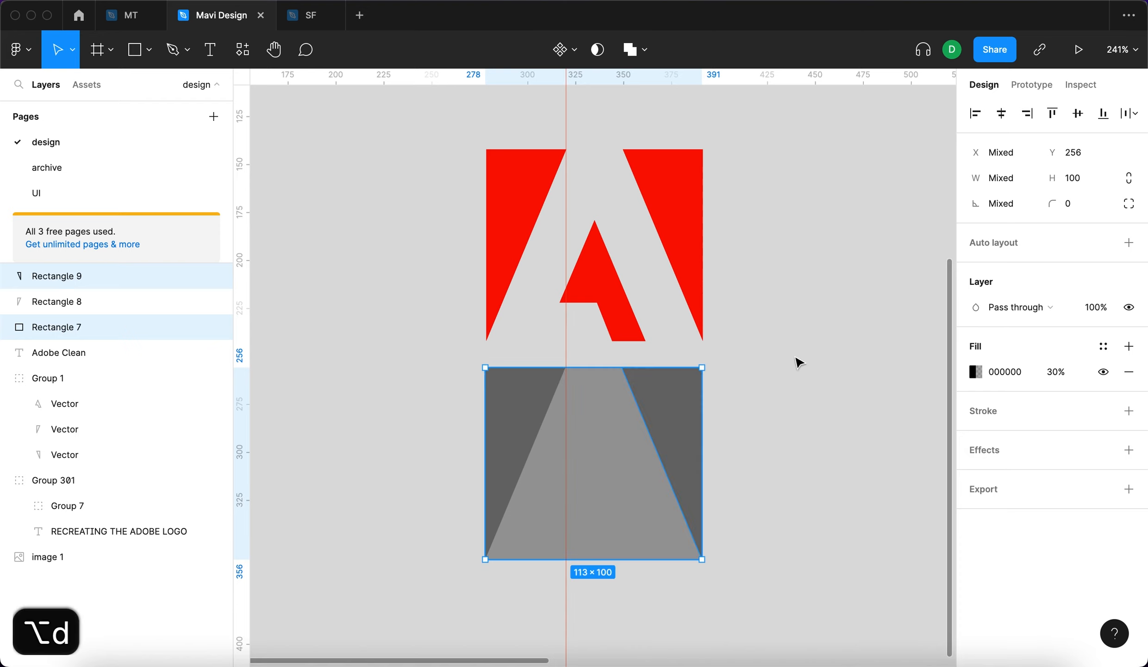
left_click(769, 450)
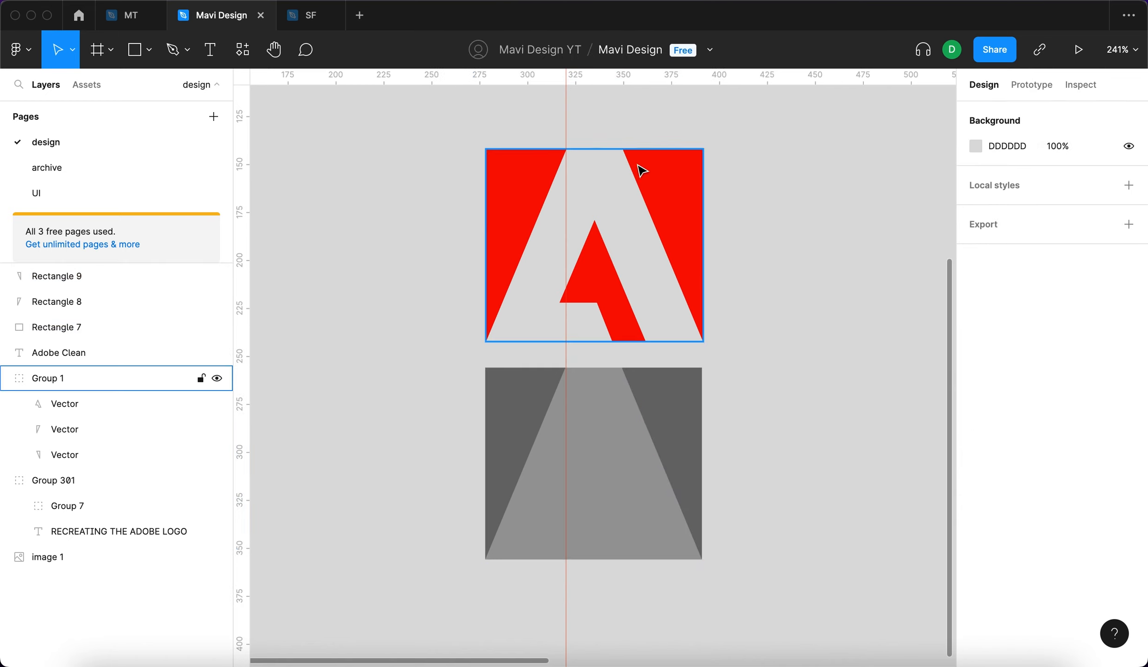
left_click(811, 486)
Draw an open two-segment angle with the Pen tool, about 10.5 × 19, beside the lower tip of the right red wedge.
scroll(814, 491, "down", 2)
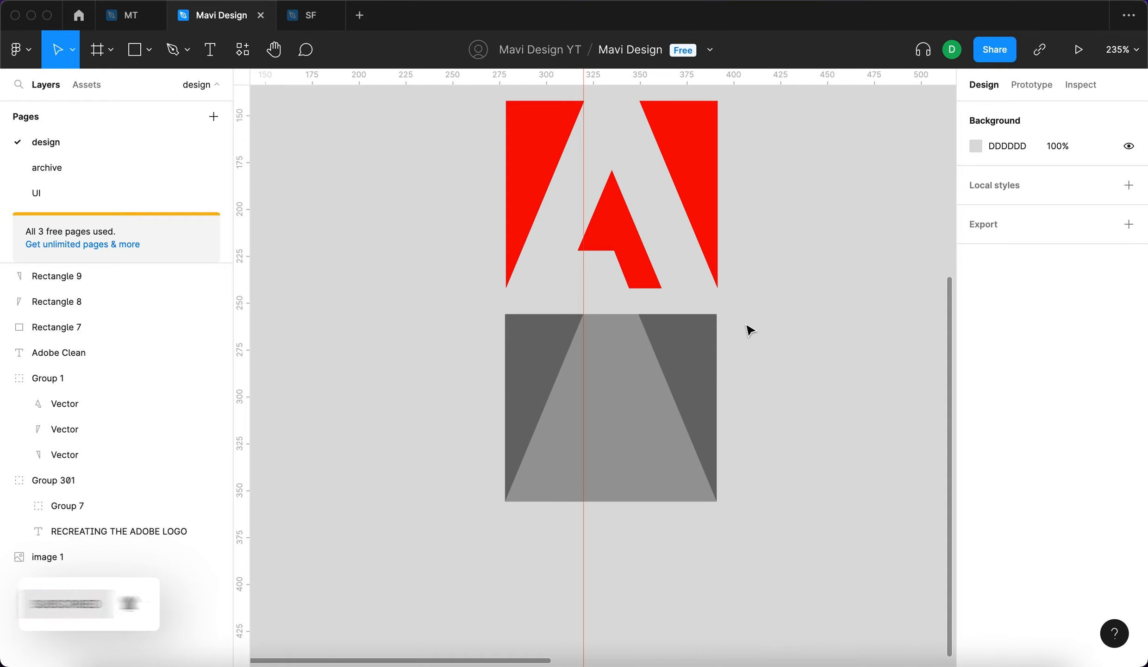
scroll(679, 267, "up", 5)
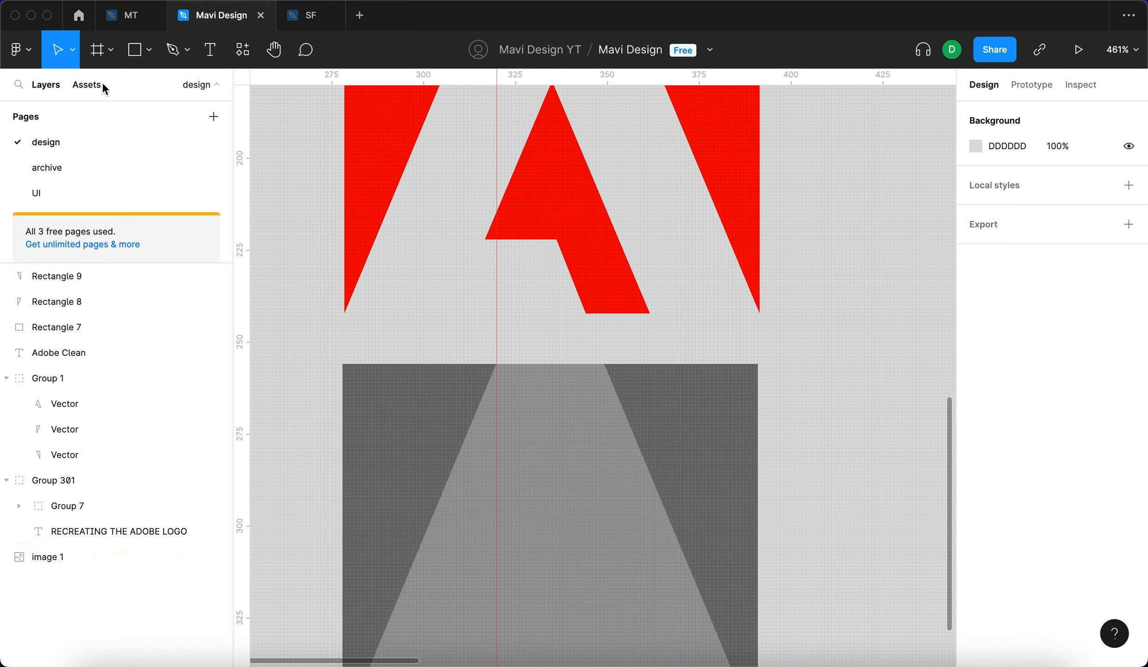
left_click(173, 50)
left_click(708, 310)
left_click(747, 310)
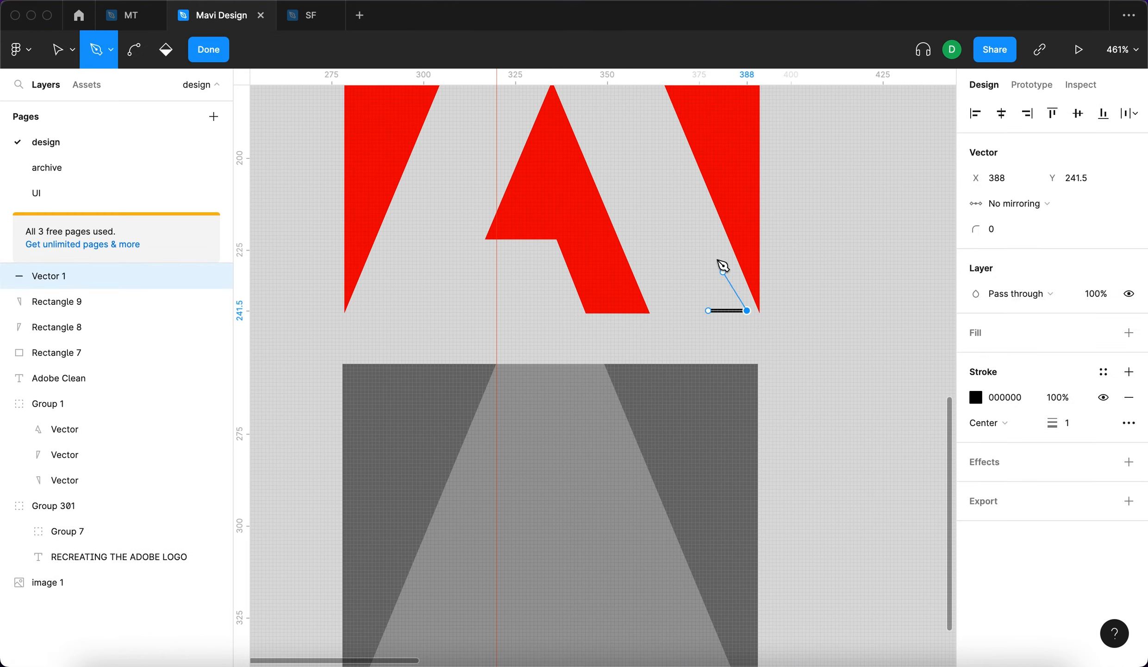
left_click(709, 242)
key("Return")
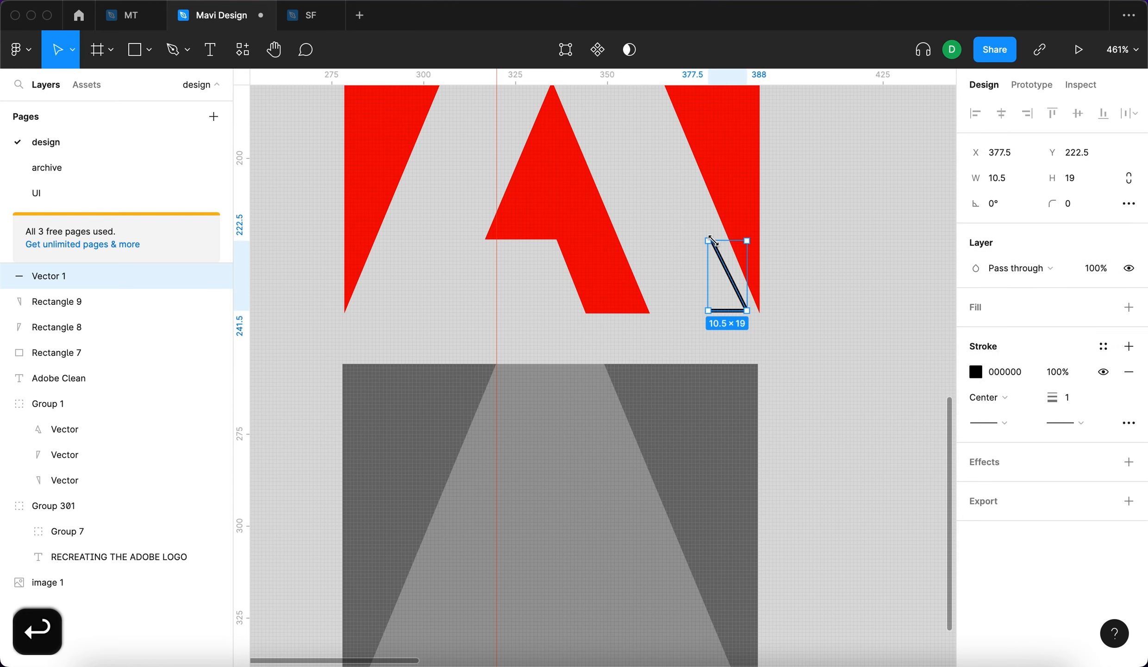
Set the stroke colour of the angle marker to FF00FF.
left_click(1004, 372)
type("FF00FF")
key("Return")
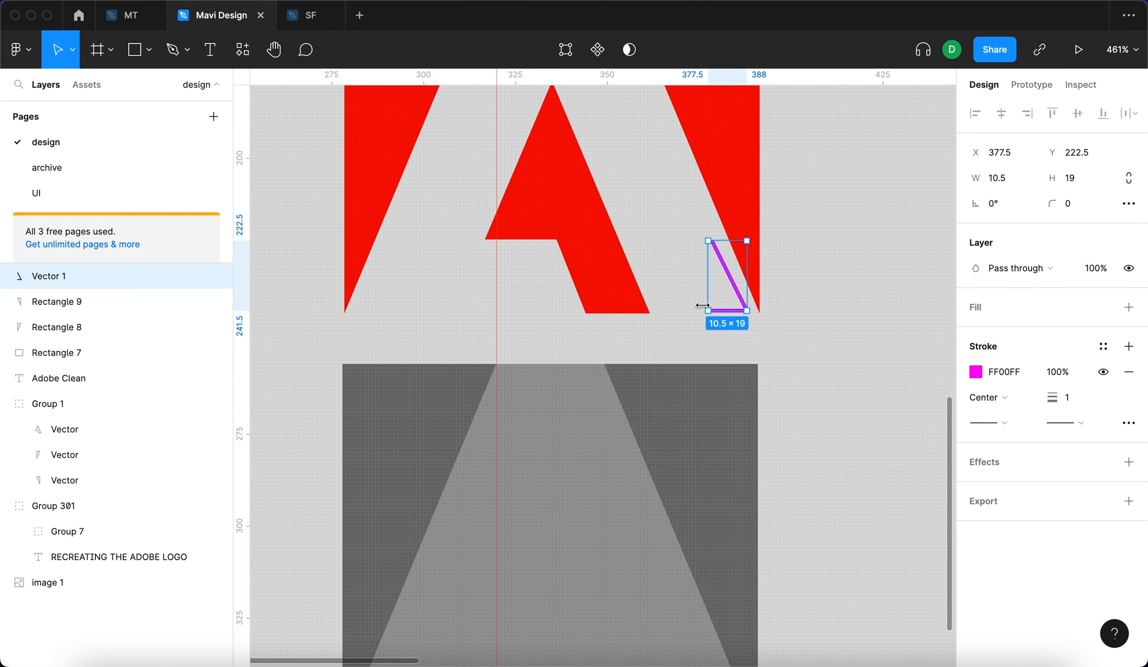
Duplicate the magenta angle marker twice and place the copies beside the two lower corners of the central red shape.
key("super+d")
left_click_drag(725, 298, 657, 311)
key("super+d")
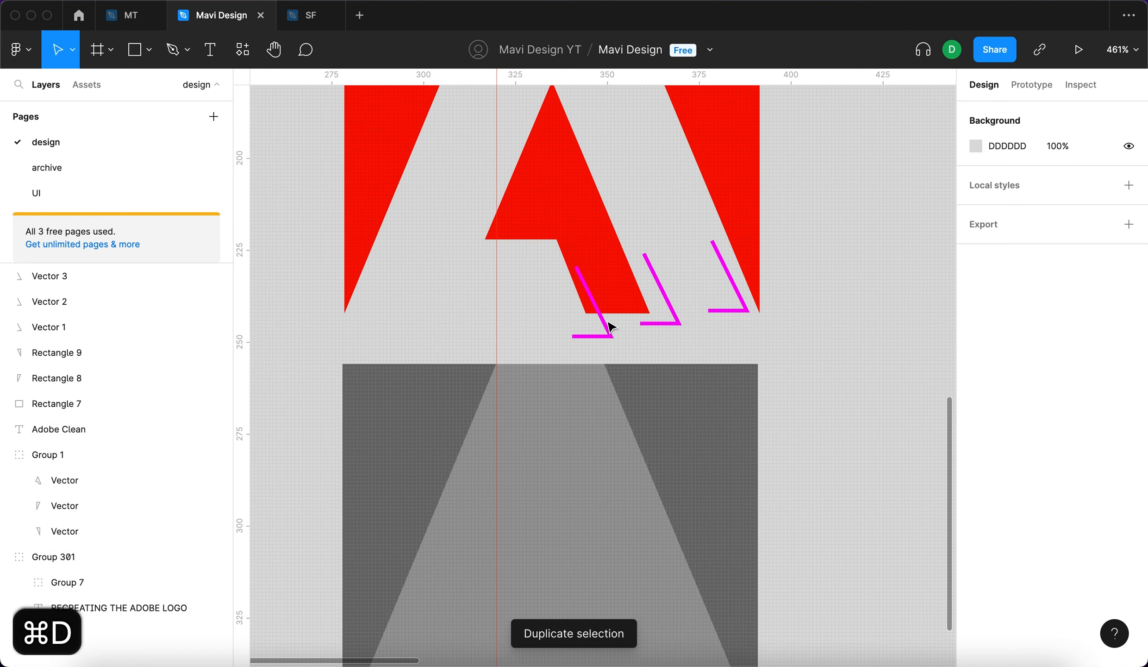
left_click_drag(570, 330, 556, 302)
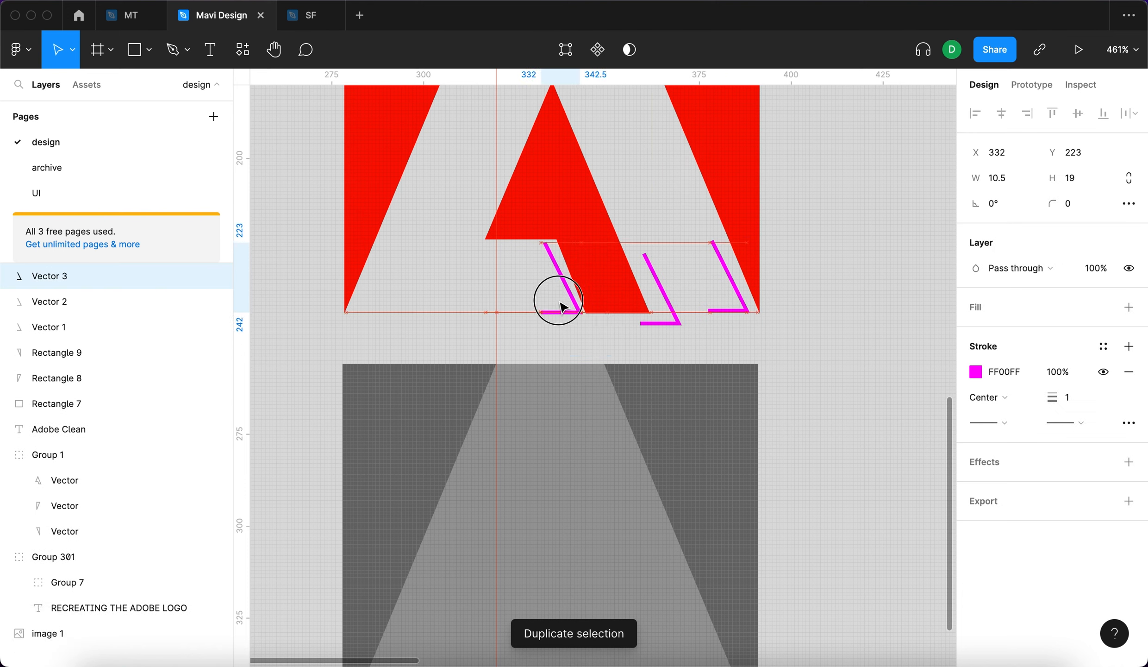
Place another copy of the magenta marker beside the central shape's left corner and flip it horizontally.
key("super+d")
left_click_drag(550, 294, 492, 246)
key("shift+h")
scroll(752, 435, "up", 5)
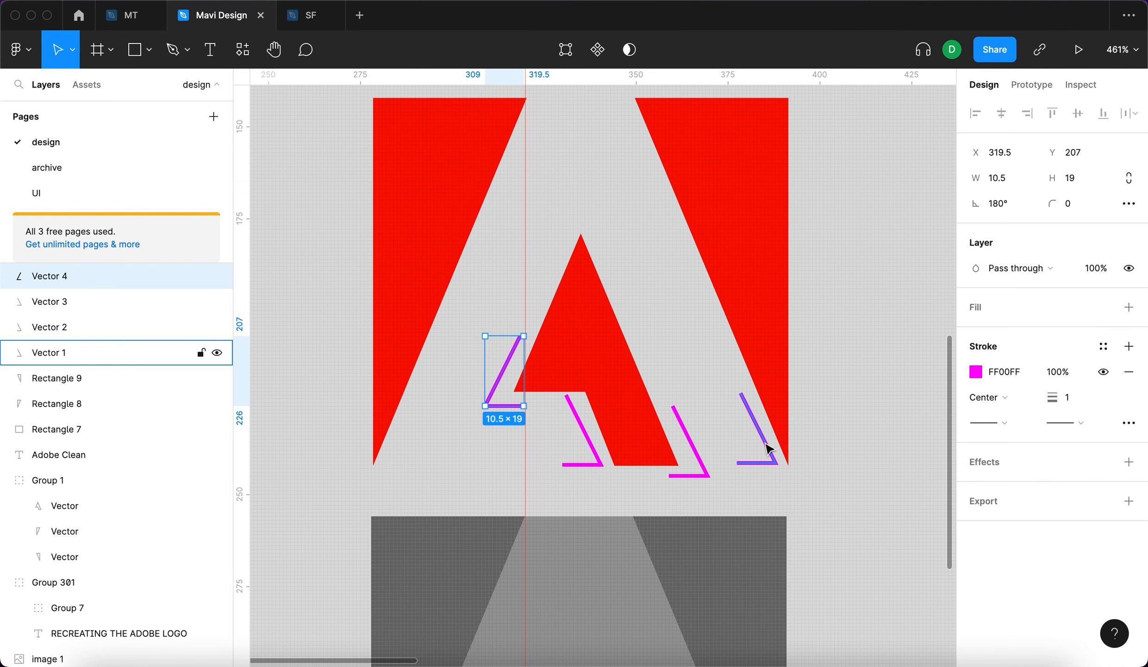
Draw an upward-pointing angle marker with the Pen tool, about 19 × 24.5, above the apex of the central red shape.
scroll(810, 457, "down", 5)
left_click(808, 505)
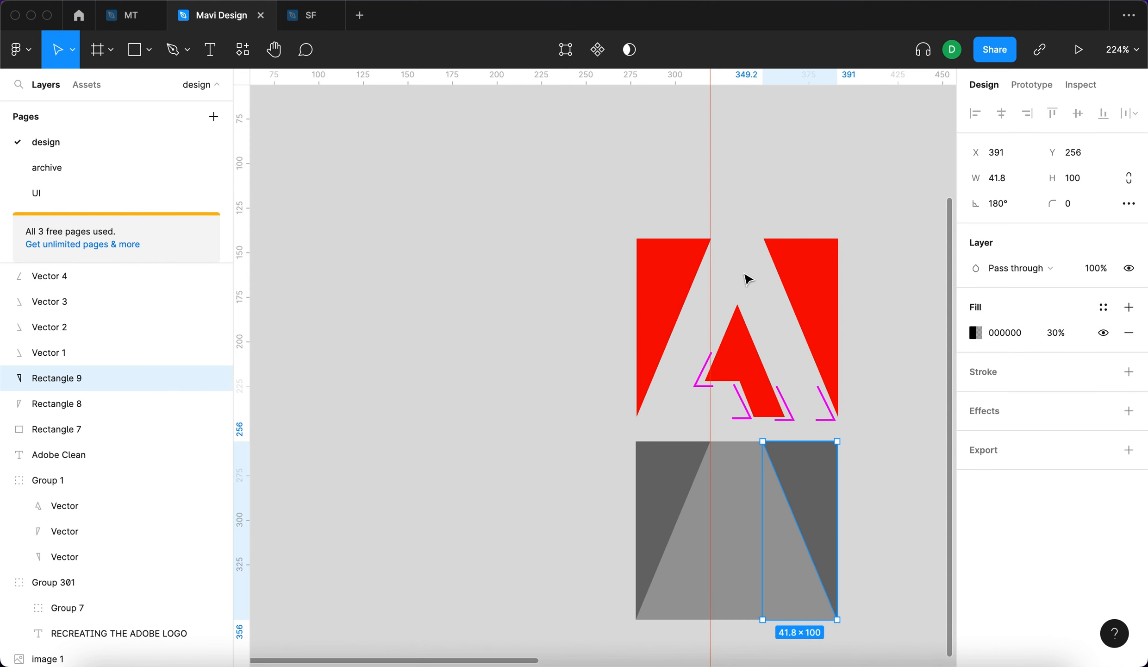
scroll(746, 278, "up", 5)
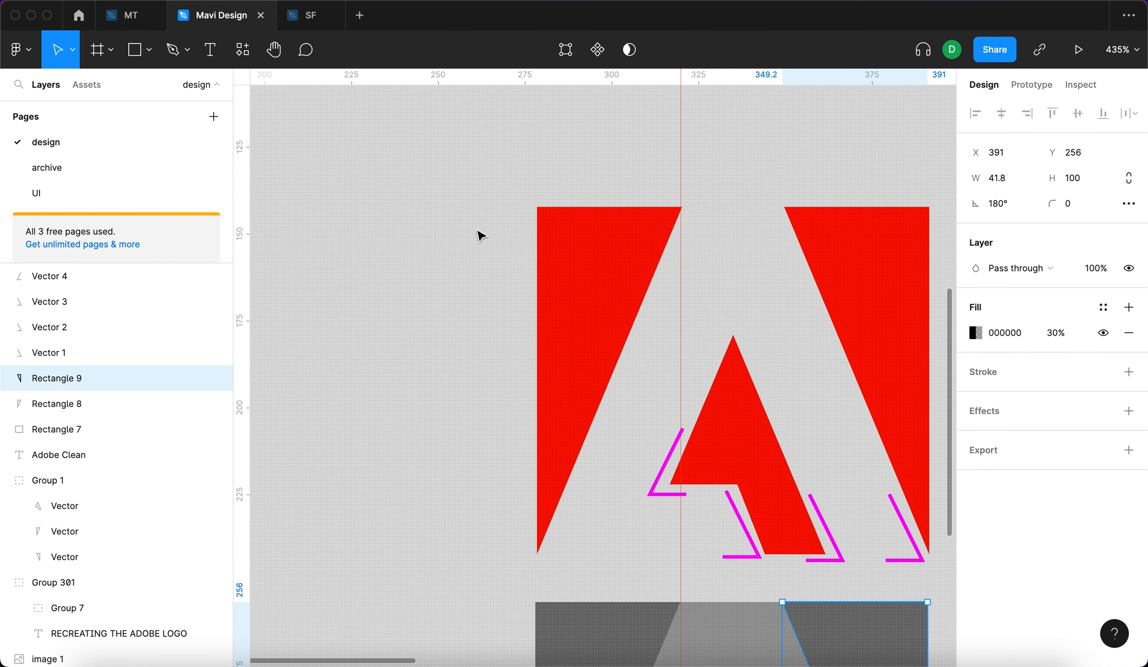
key("p")
left_click(707, 364)
left_click(740, 296)
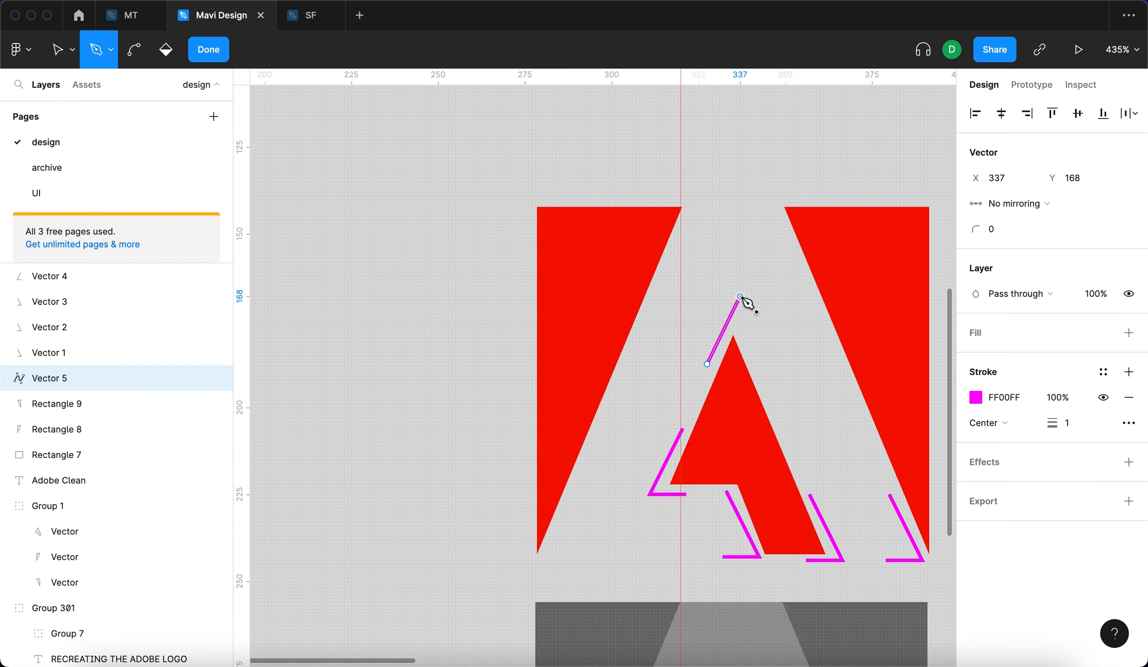
left_click(773, 382)
key("Return")
scroll(711, 355, "down", 3)
scroll(711, 356, "right", 2)
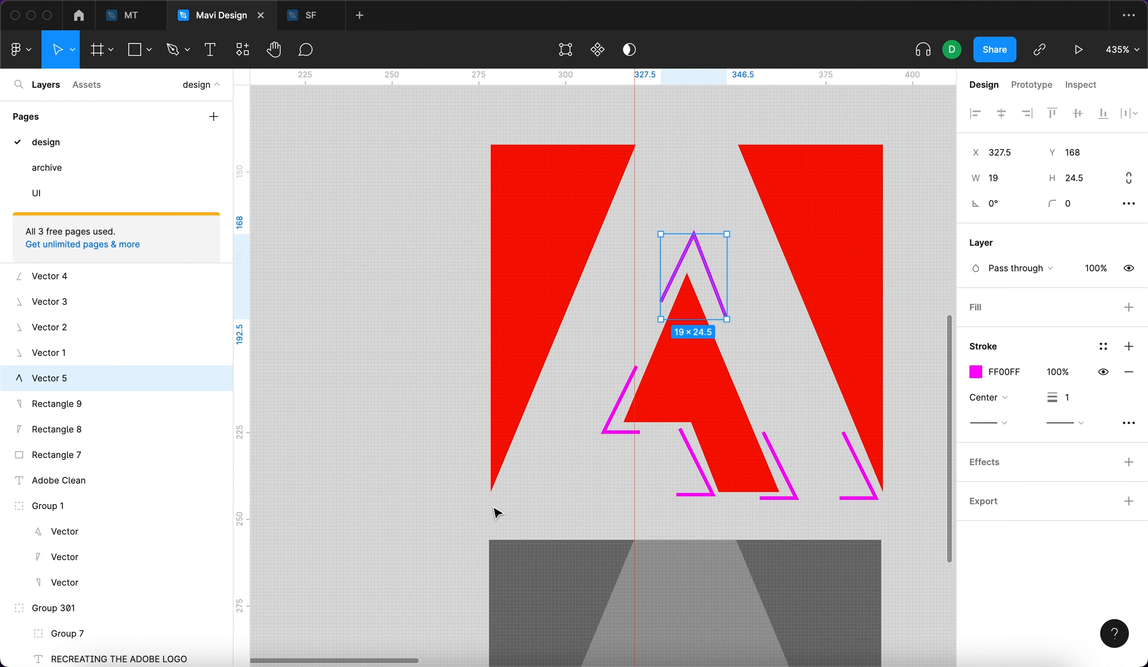
left_click(393, 428)
Draw straight lines along the left wedge's slanted edge and the central shape's left edge, with stroke colour 2400FF.
scroll(429, 296, "right", 4)
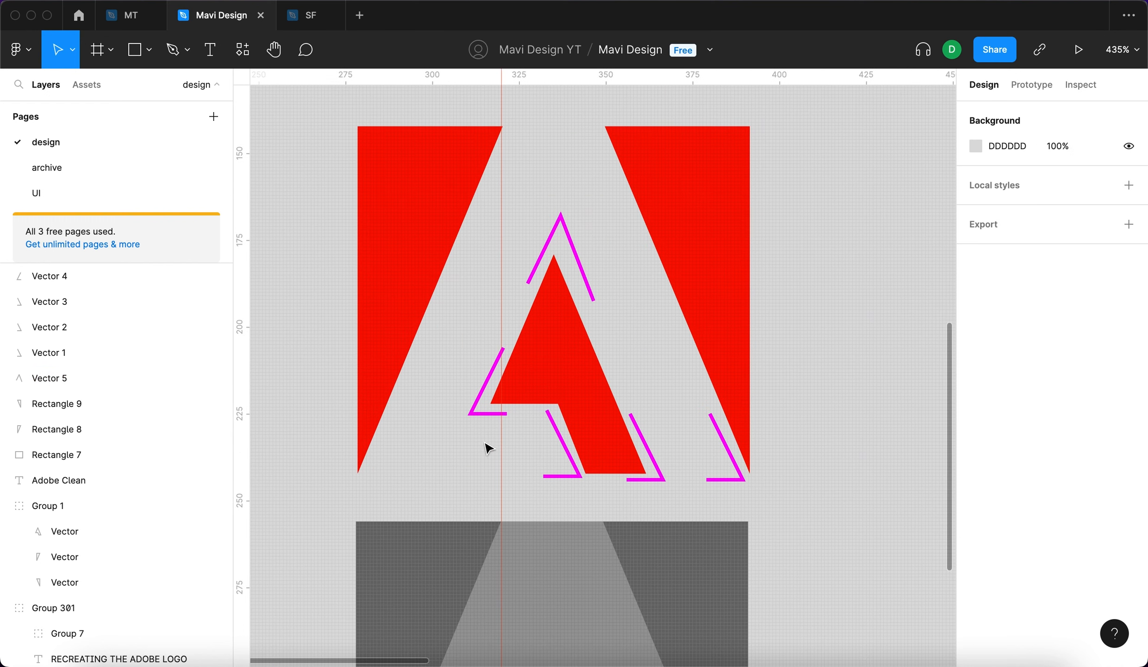
key("p")
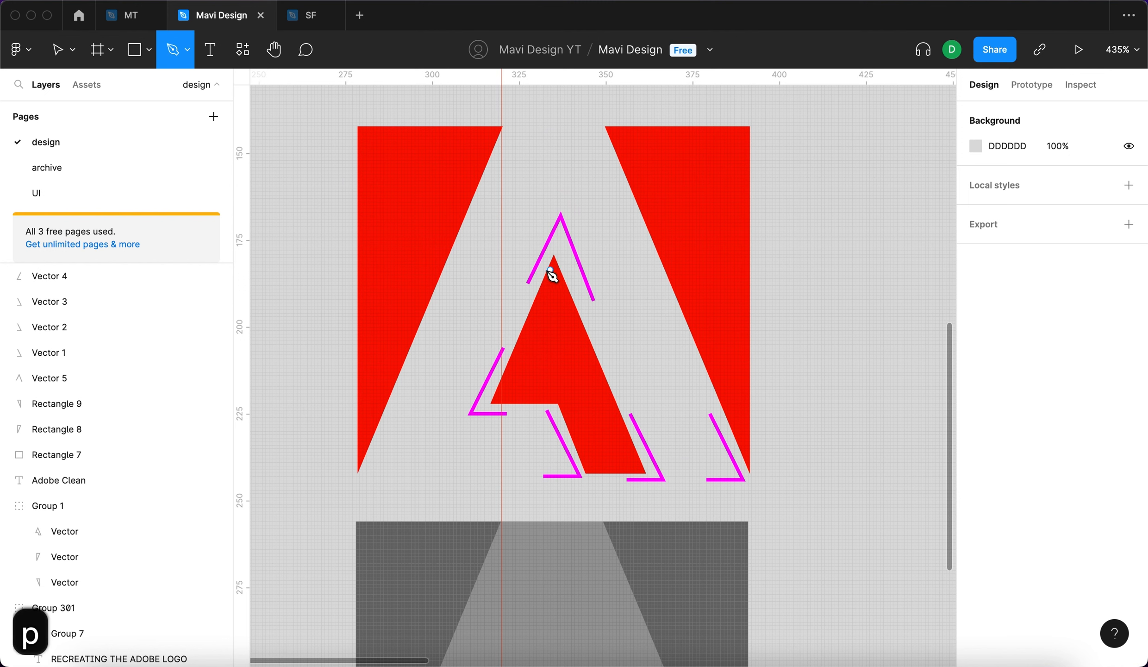
left_click(547, 271)
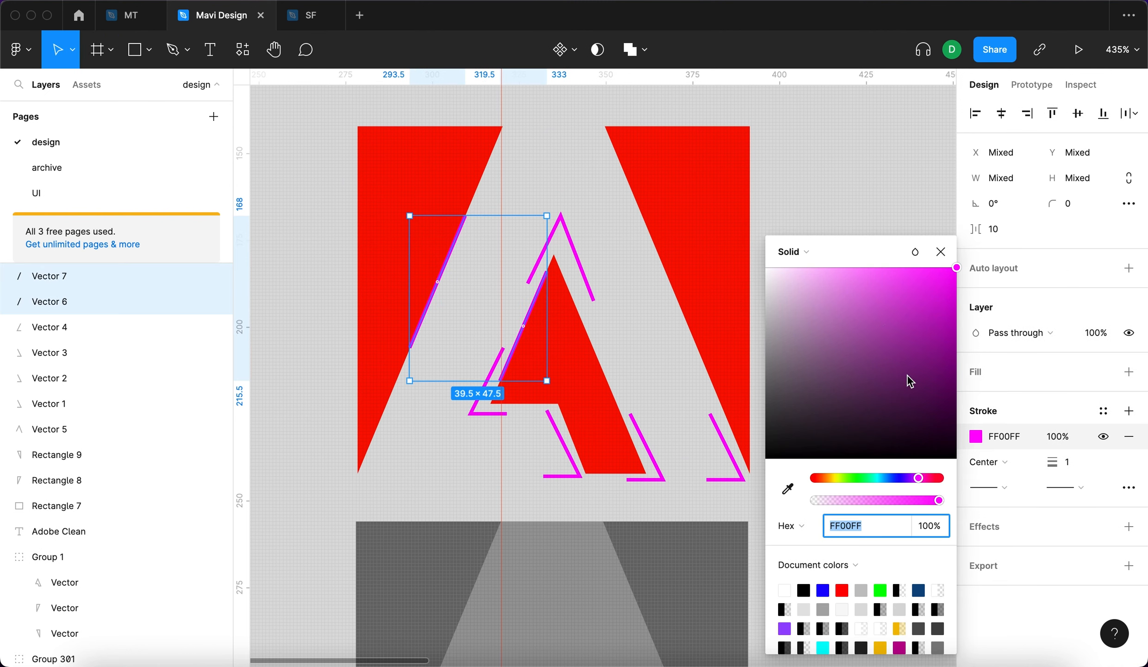
left_click_drag(900, 478, 902, 484)
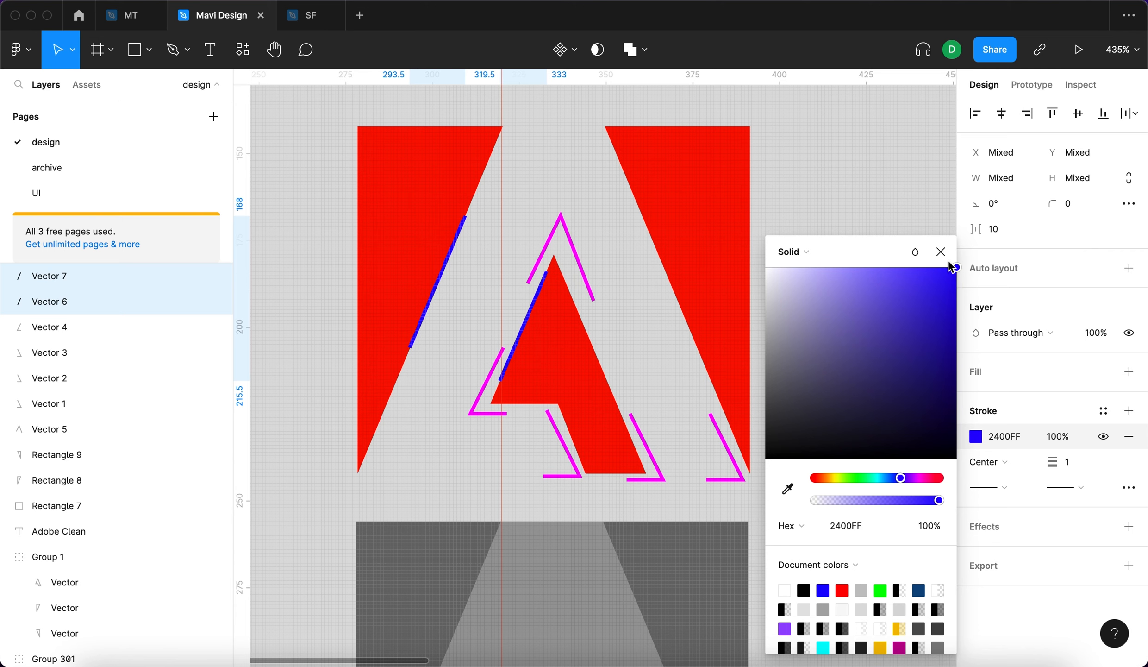
key("Escape")
key("Escape")
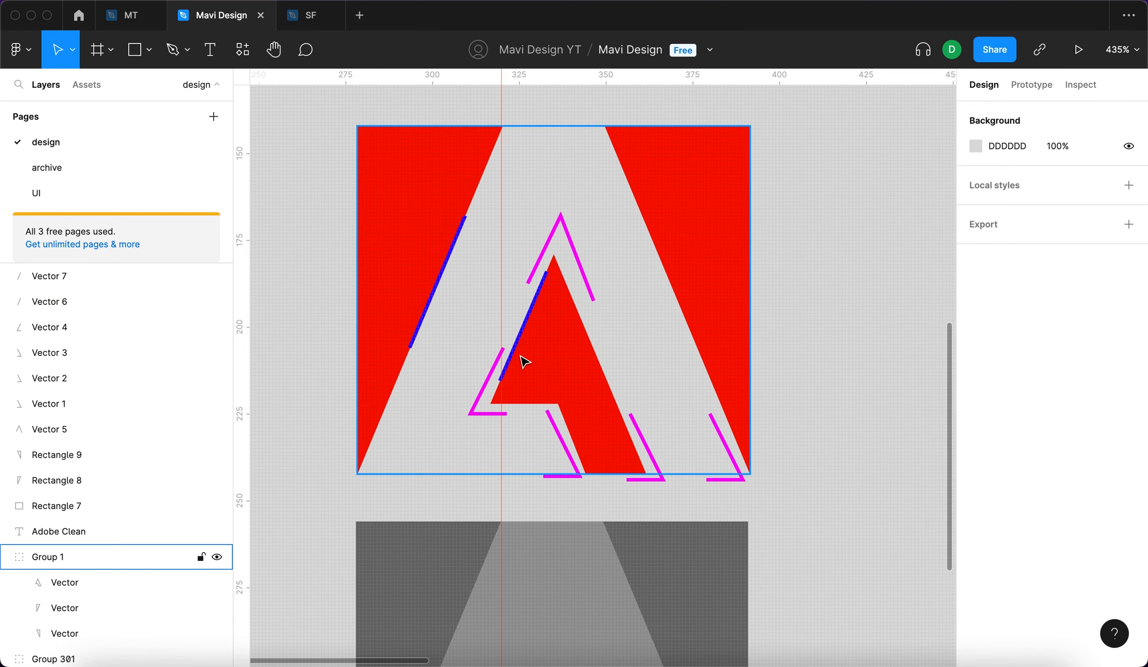
Mirror a copy of both blue lines onto the slanted edges of the right wedge and the central shape's right side.
key("super+d")
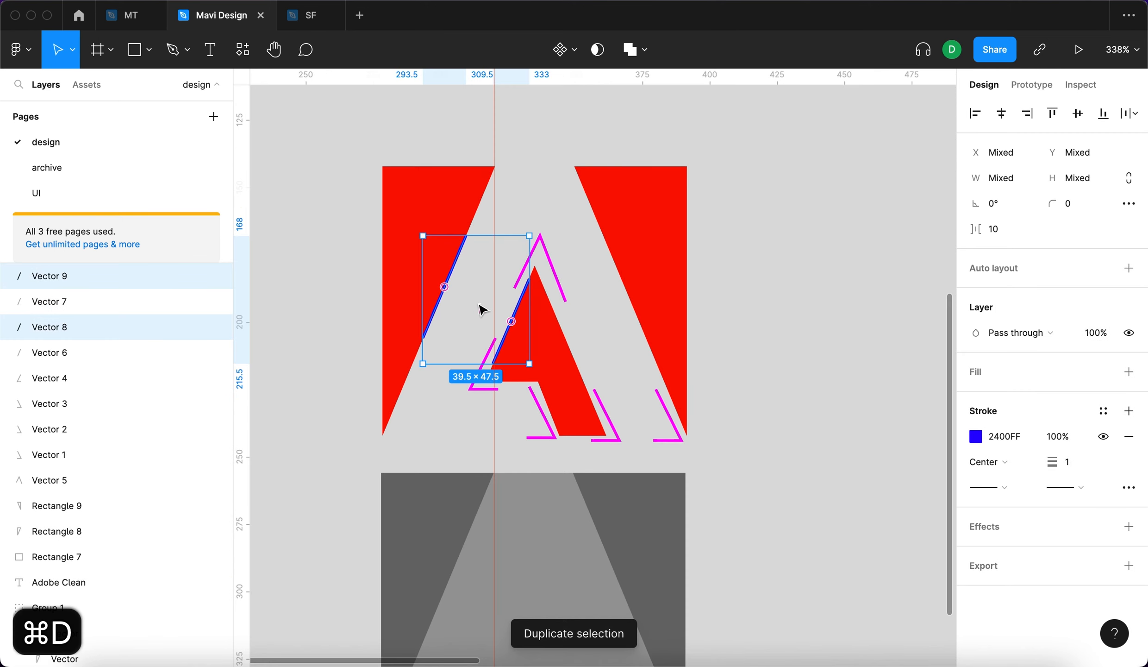
left_click_drag(479, 305, 596, 306)
key("shift+h")
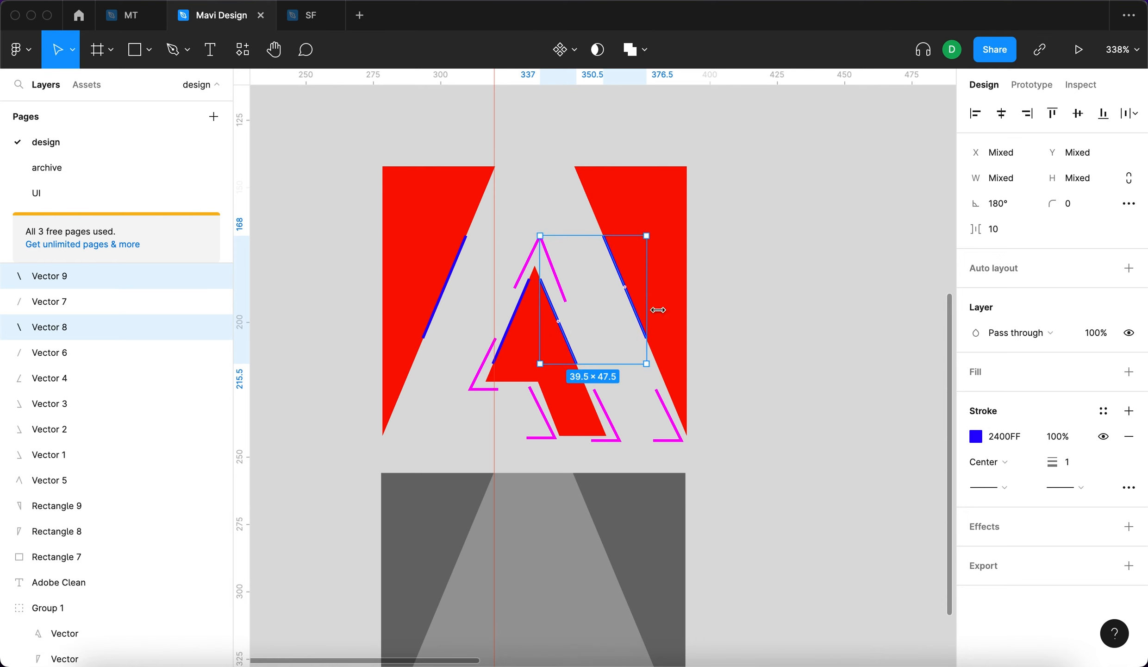
left_click(647, 296)
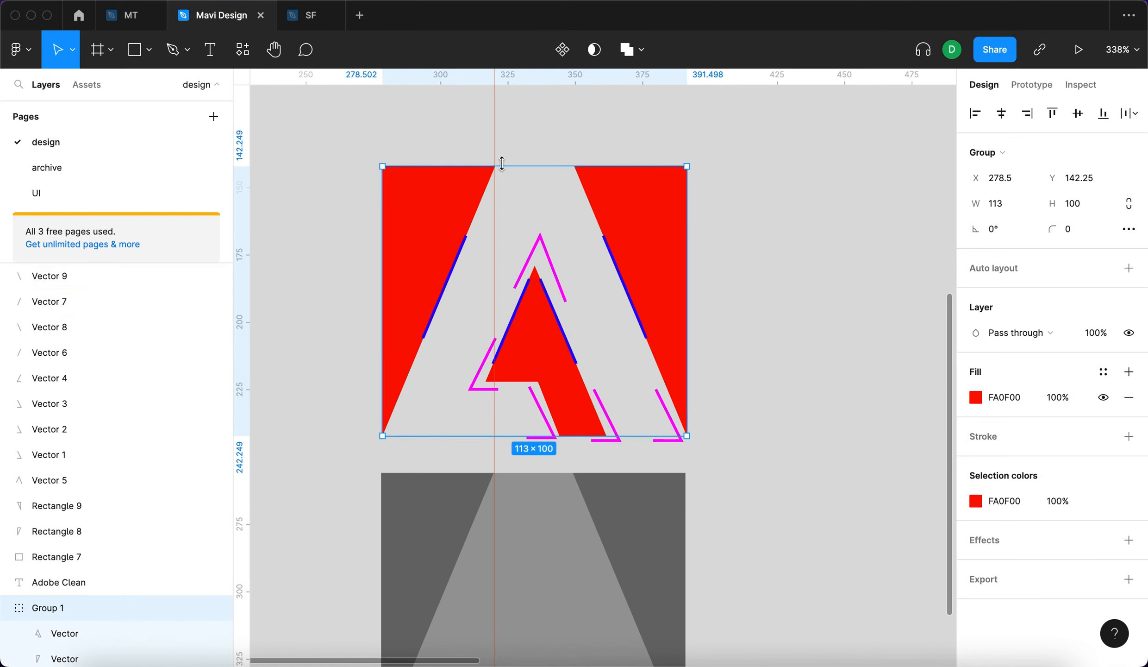
left_click(843, 263)
Copy both dark corner triangles to the left of the grey rectangle, placing them back to back as an inverted triangle.
left_click(623, 507)
scroll(623, 507, "down", 3)
scroll(622, 507, "left", 2)
left_click_drag(740, 410, 259, 392)
left_click(528, 389)
left_click_drag(522, 387, 366, 392)
left_click(349, 275)
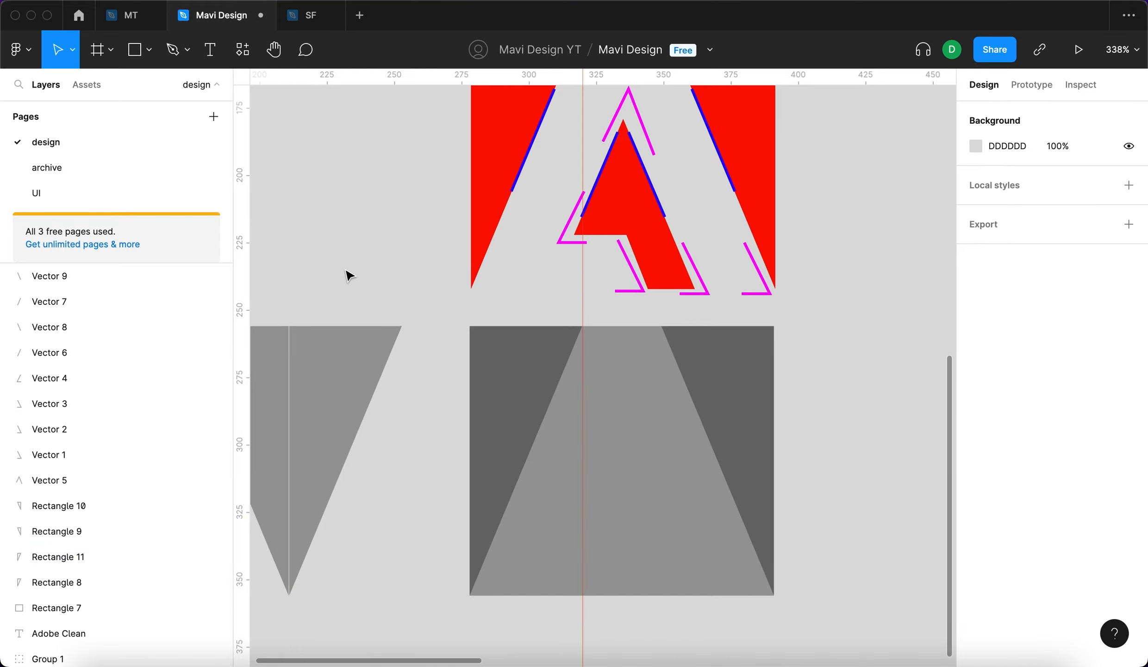
Close the gap between the two triangle copies by setting the X position of the left-hand copy to 210.
scroll(348, 275, "up", 15)
left_click(454, 328)
left_click_drag(454, 329, 405, 320)
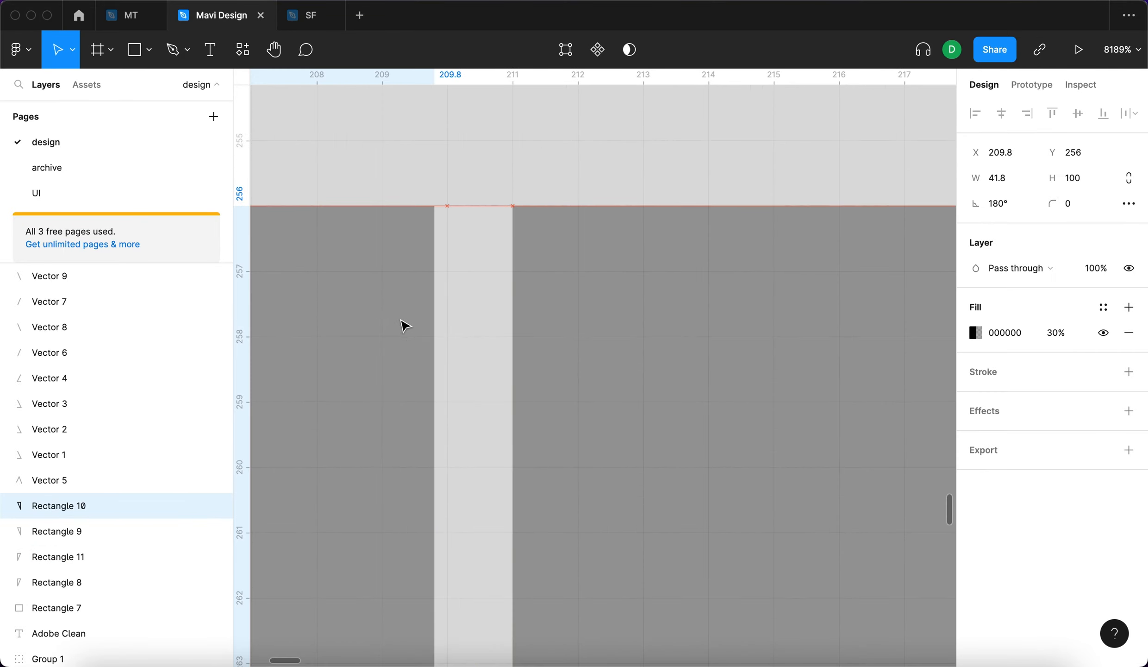
left_click_drag(599, 295, 545, 296)
key("super+a")
type("210")
key("Return")
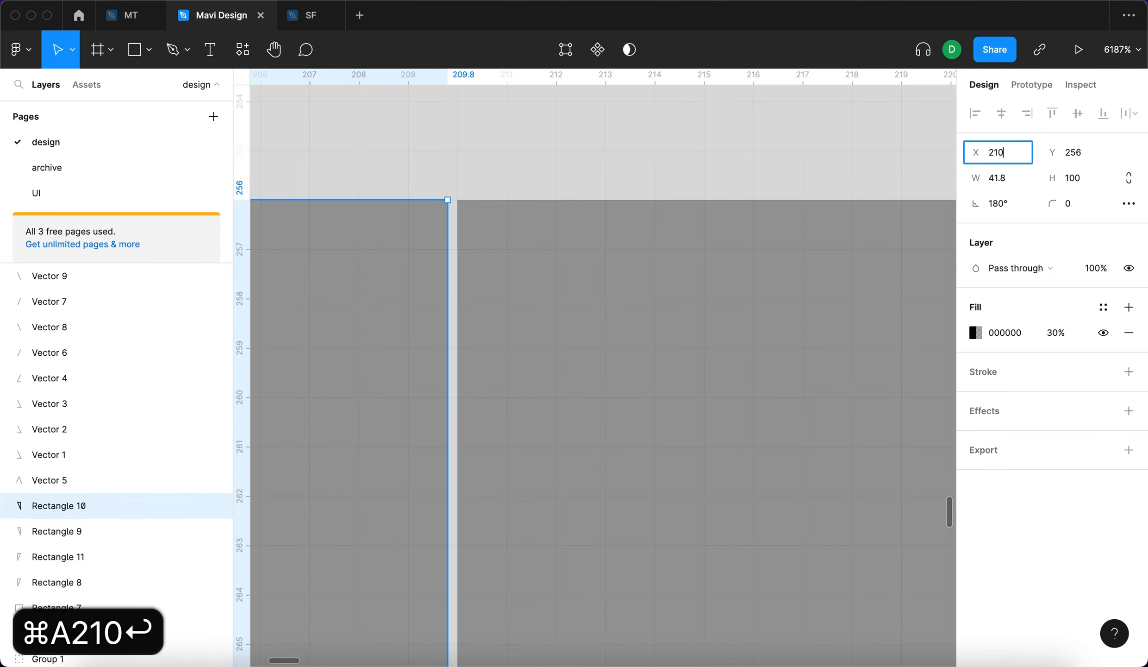
left_click(474, 174)
Combine the two back-to-back triangle copies into one shape with a Union.
scroll(474, 174, "down", 10)
scroll(471, 170, "down", 4)
left_click_drag(547, 313, 376, 216)
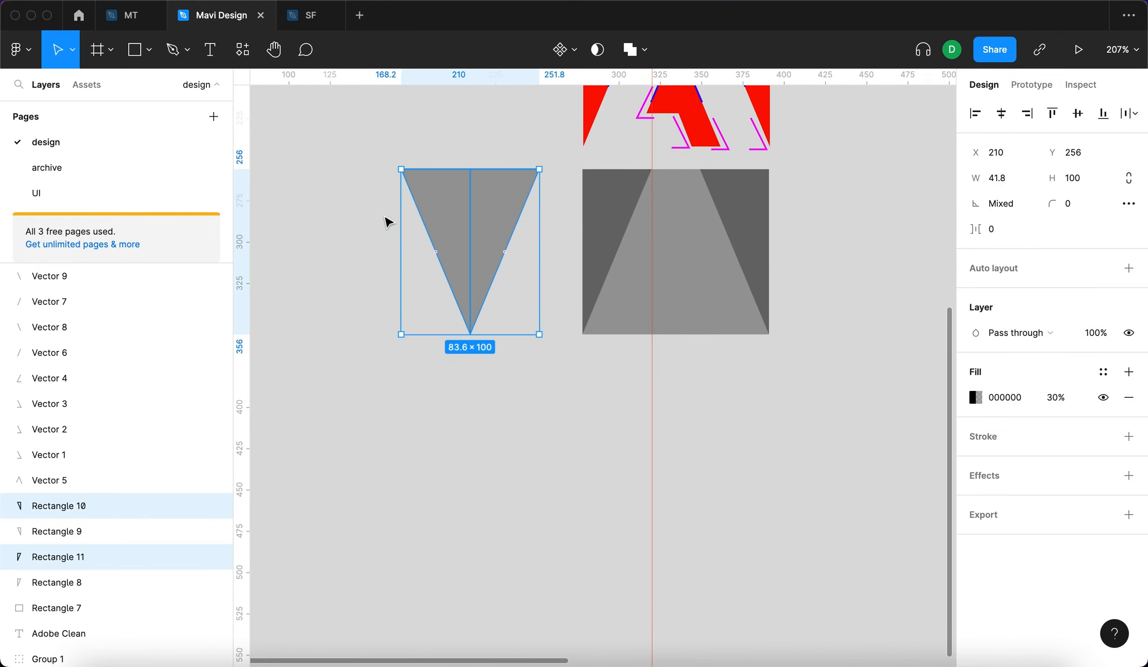
left_click(629, 49)
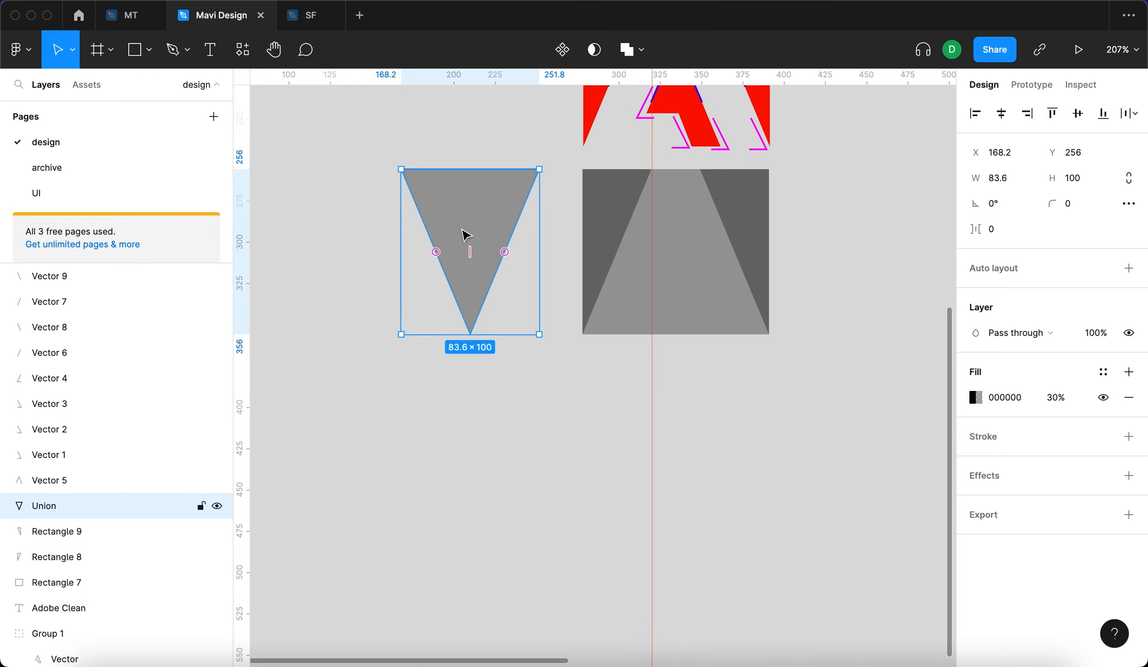
Flip the combined triangle so it points upward and move it up beside the red logo.
key("shift+h")
key("shift+v")
scroll(488, 172, "up", 5)
left_click_drag(421, 324, 411, 254)
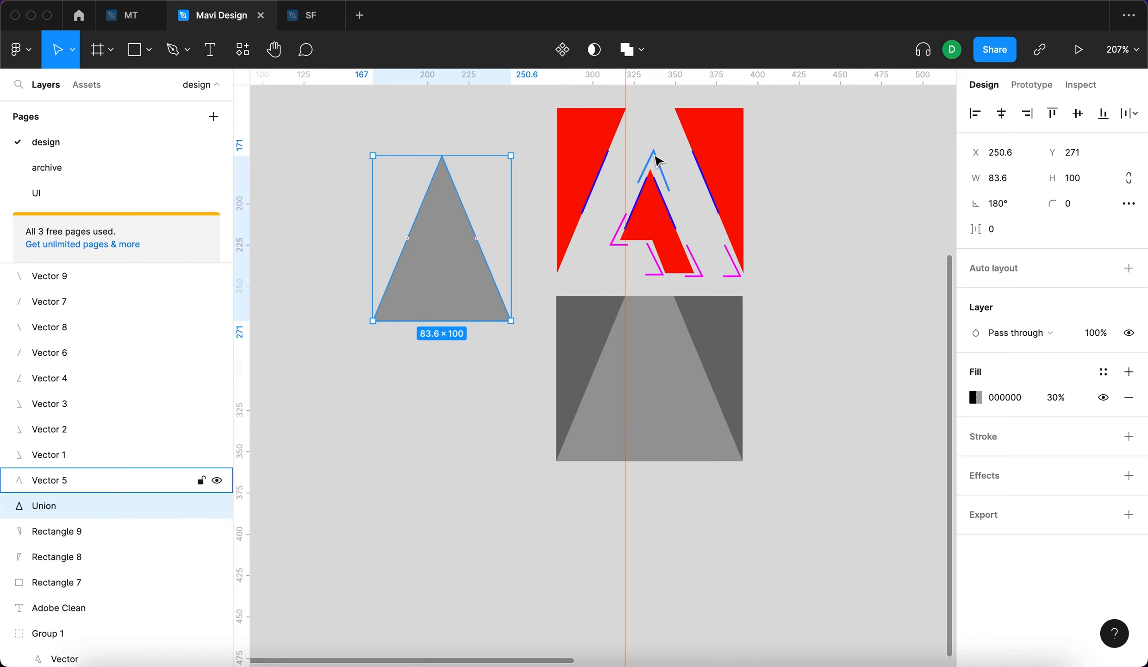
Copy the angle marker from above the central red shape onto the apex of the grey triangle.
left_click(674, 179)
left_click(667, 179)
left_click_drag(667, 179, 454, 168)
left_click(667, 183, "shift")
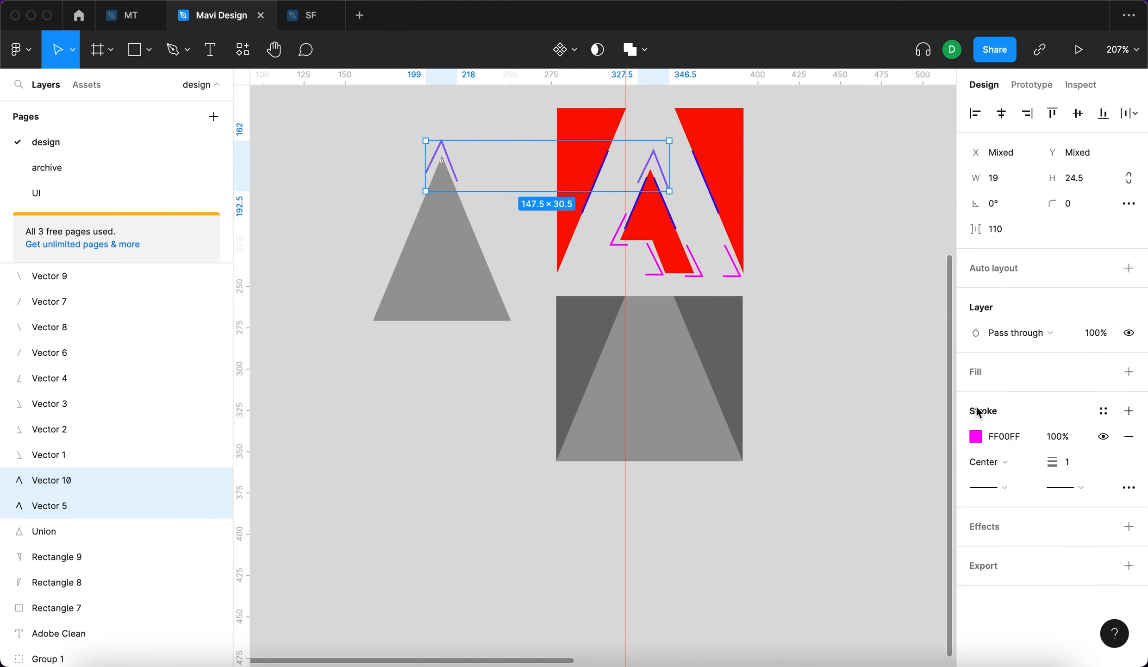
Change the stroke colour of both upward-pointing angle markers to dark green 00930F.
left_click(976, 435)
mouse_move(921, 479)
left_mouse_down()
mouse_move(843, 484)
mouse_move(859, 484)
left_mouse_up()
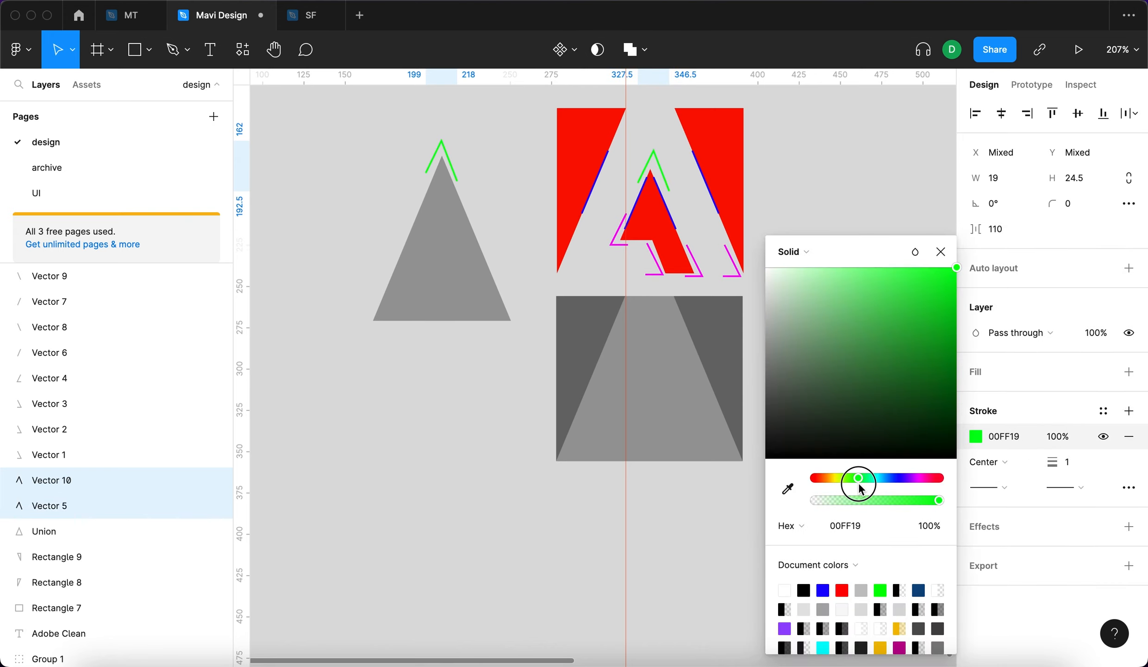
left_click_drag(965, 375, 956, 341)
left_click(467, 144)
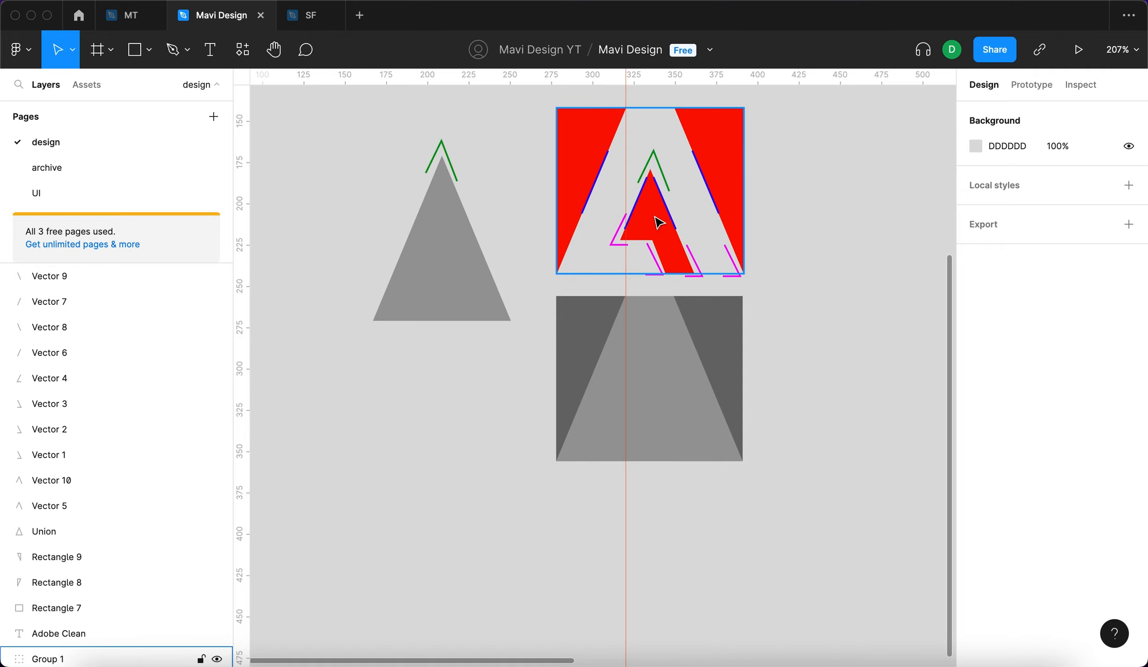
Move the grey triangle down beside the grey rectangle, level with its top and bottom edges.
left_click(429, 184)
left_click(711, 260)
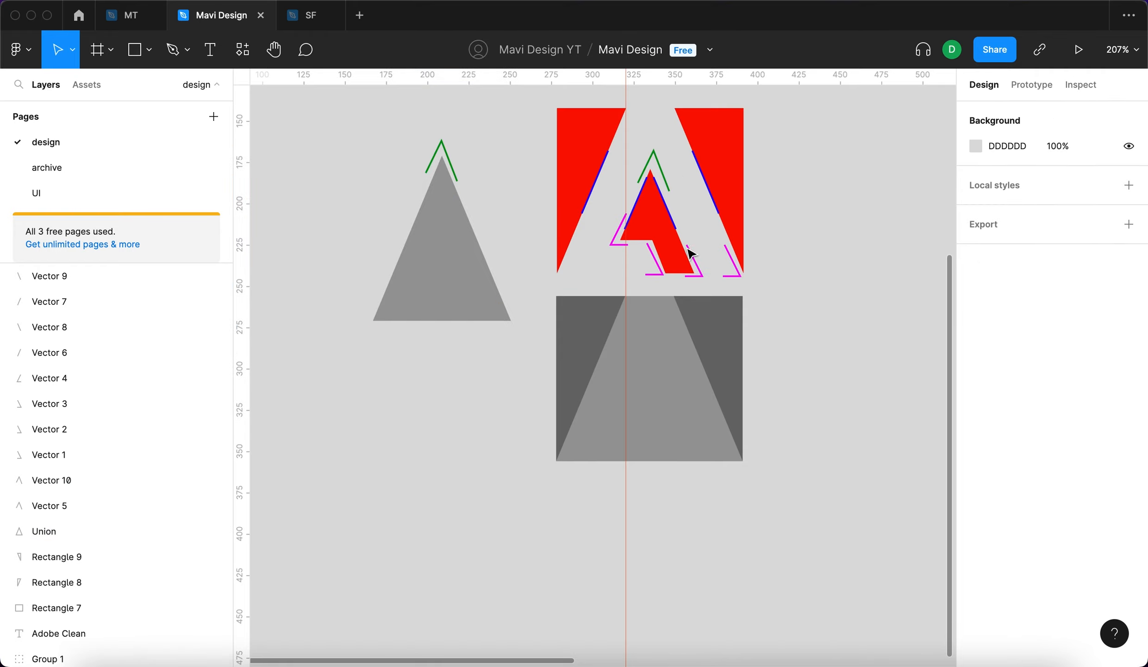
left_click(443, 225)
left_click_drag(471, 297, 462, 436)
left_click(589, 331)
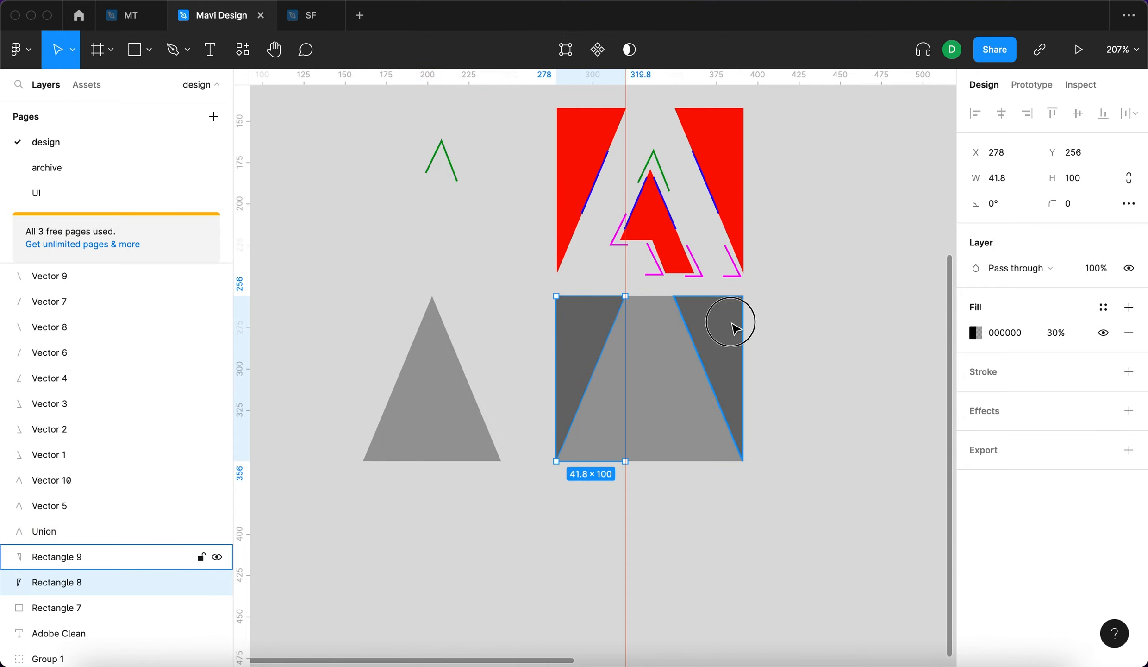
left_click(733, 323)
left_click(756, 269)
left_click_drag(430, 341, 456, 385)
Delete all the blue, magenta and green marker lines around the red logo and above the grey triangle.
mouse_move(467, 437)
left_mouse_down()
mouse_move(440, 354)
mouse_move(466, 429)
left_mouse_up()
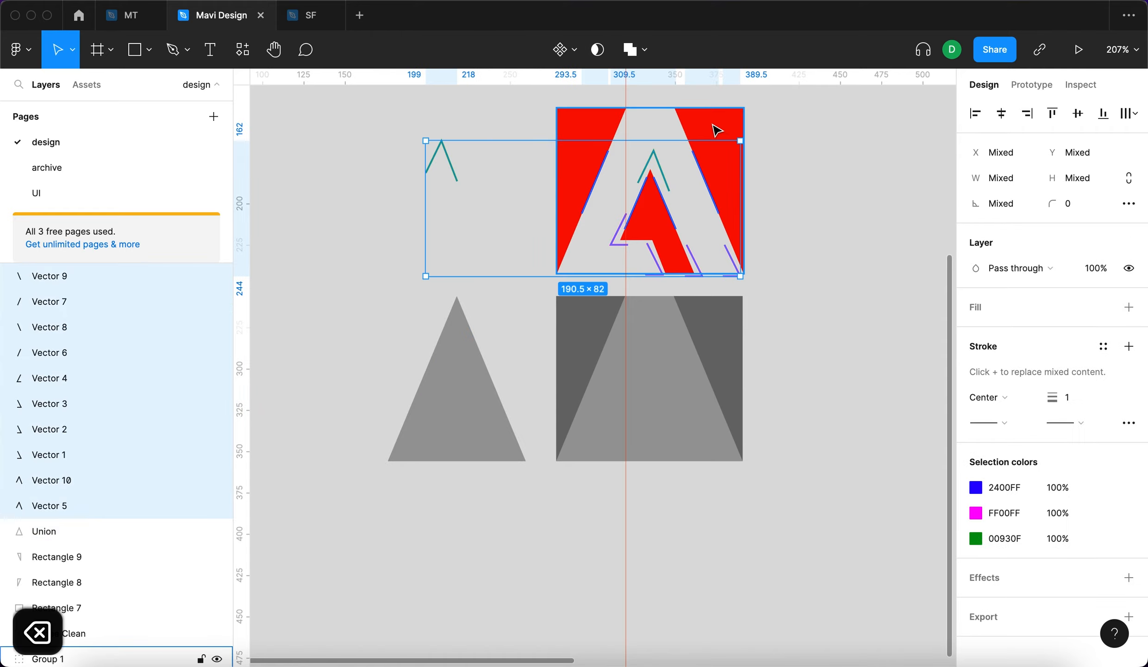
key("BackSpace")
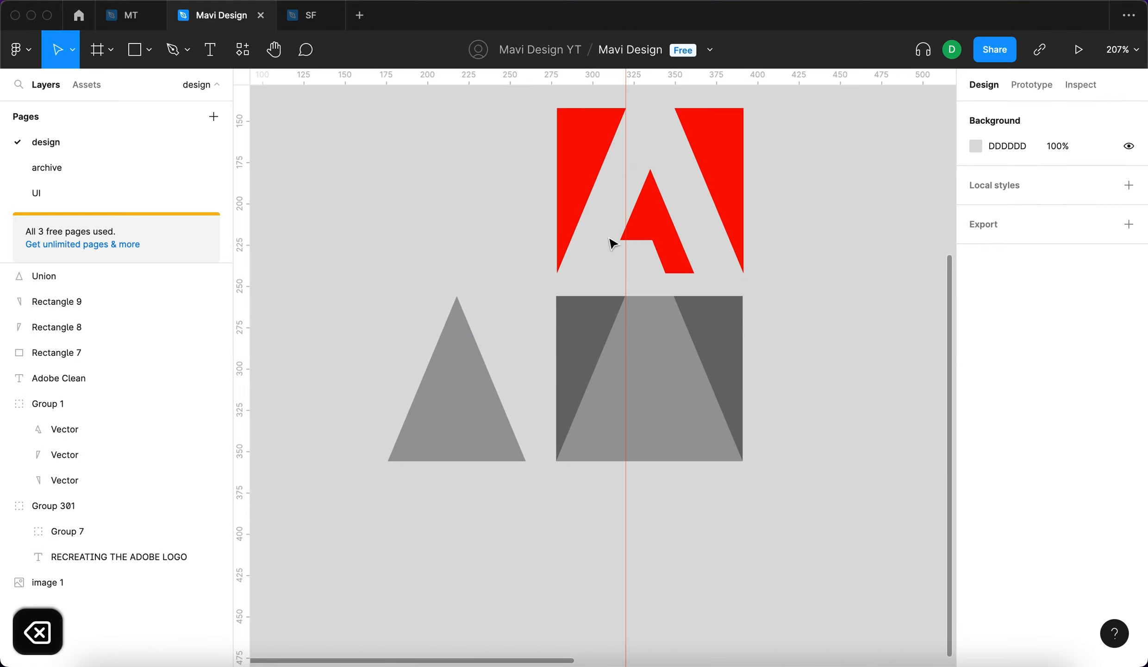
Move the grey triangle up beside the red logo, level with the logo's top and bottom edges.
left_click_drag(448, 396, 448, 230)
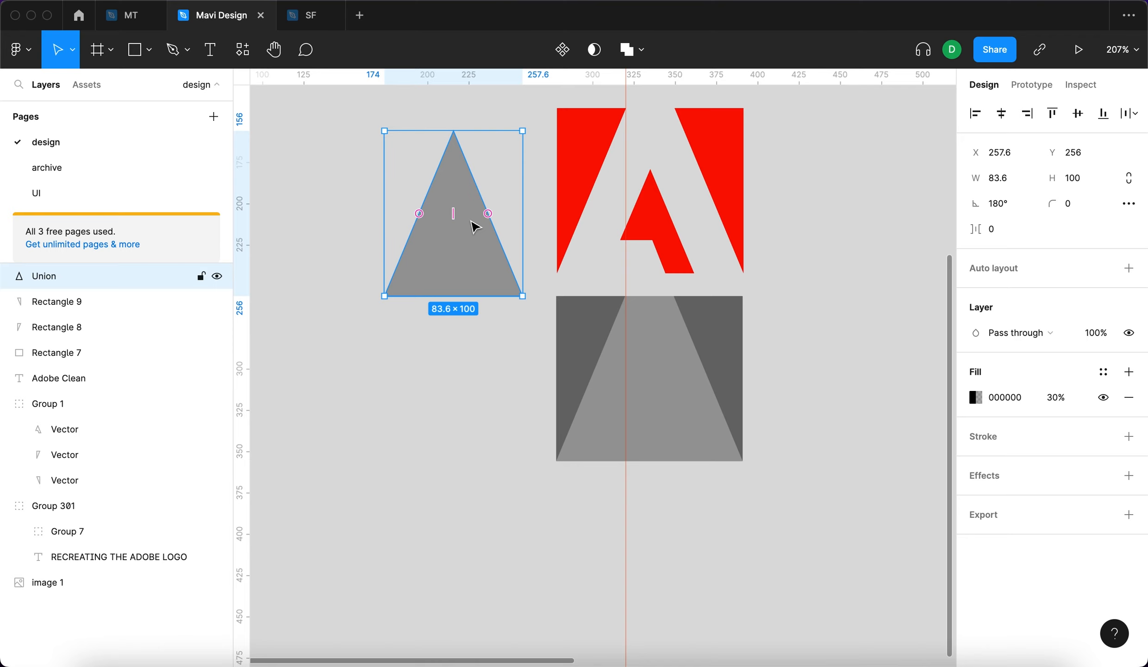
left_click(487, 286)
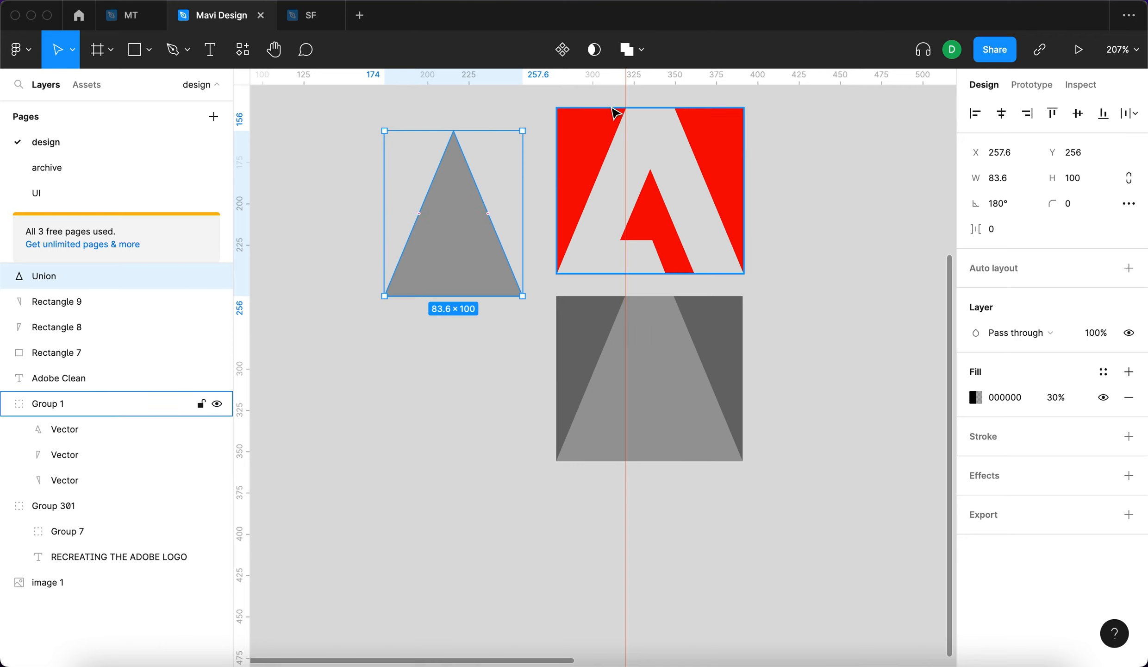
left_click(820, 169)
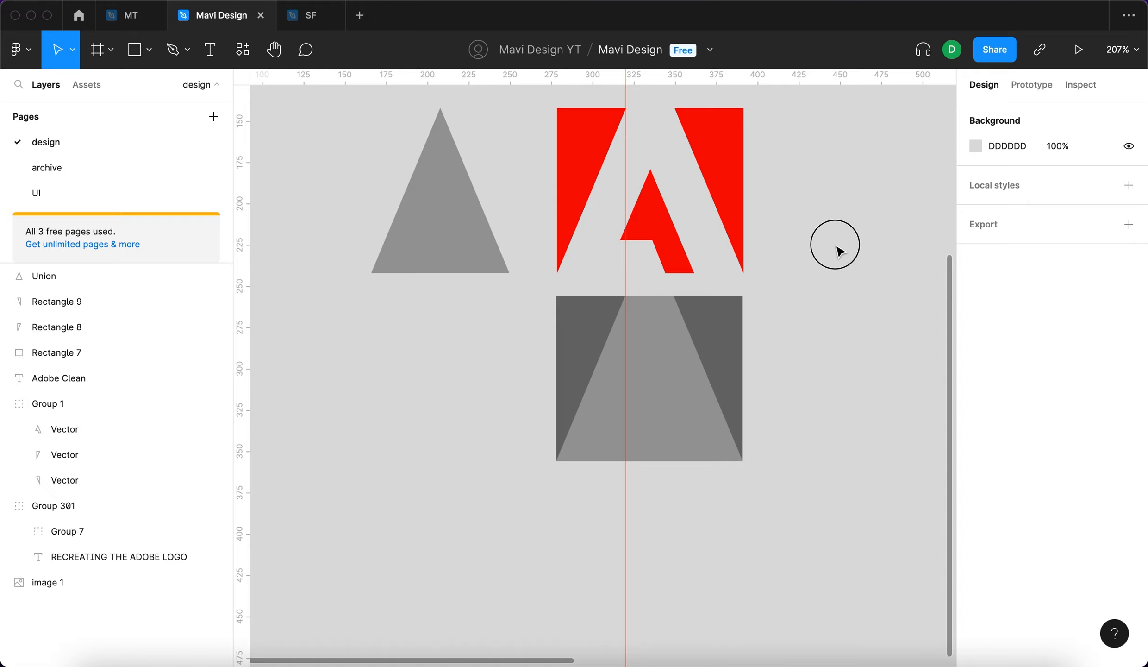
Place a horizontal guide at 179, at the apex of the central red shape.
scroll(741, 170, "up", 5)
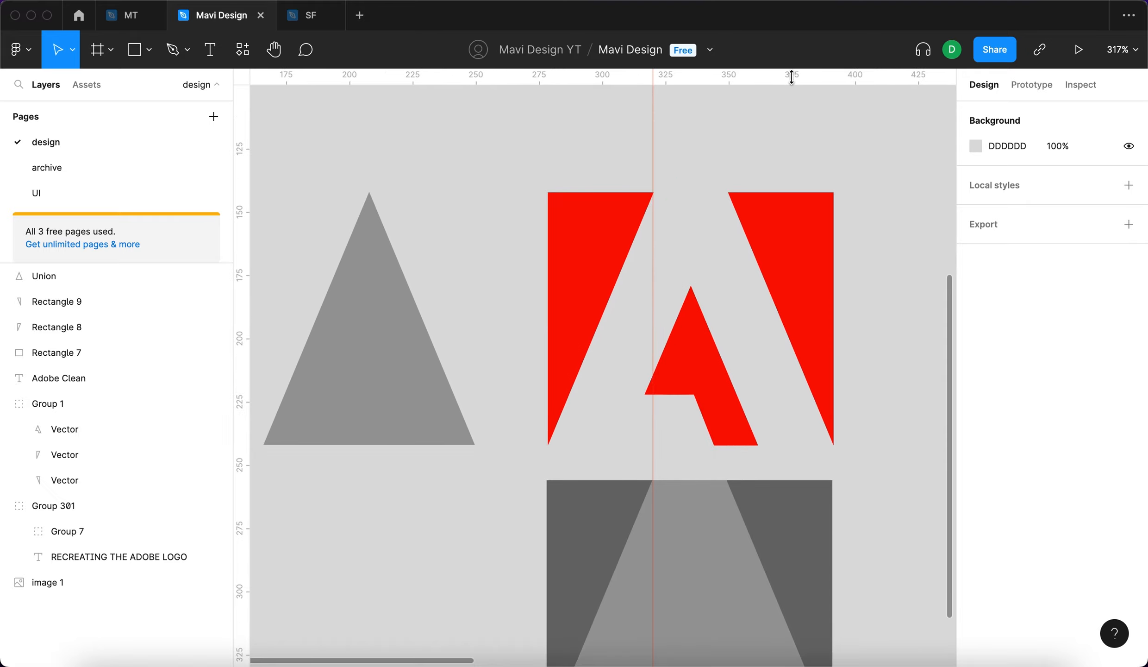
left_click_drag(792, 77, 877, 290)
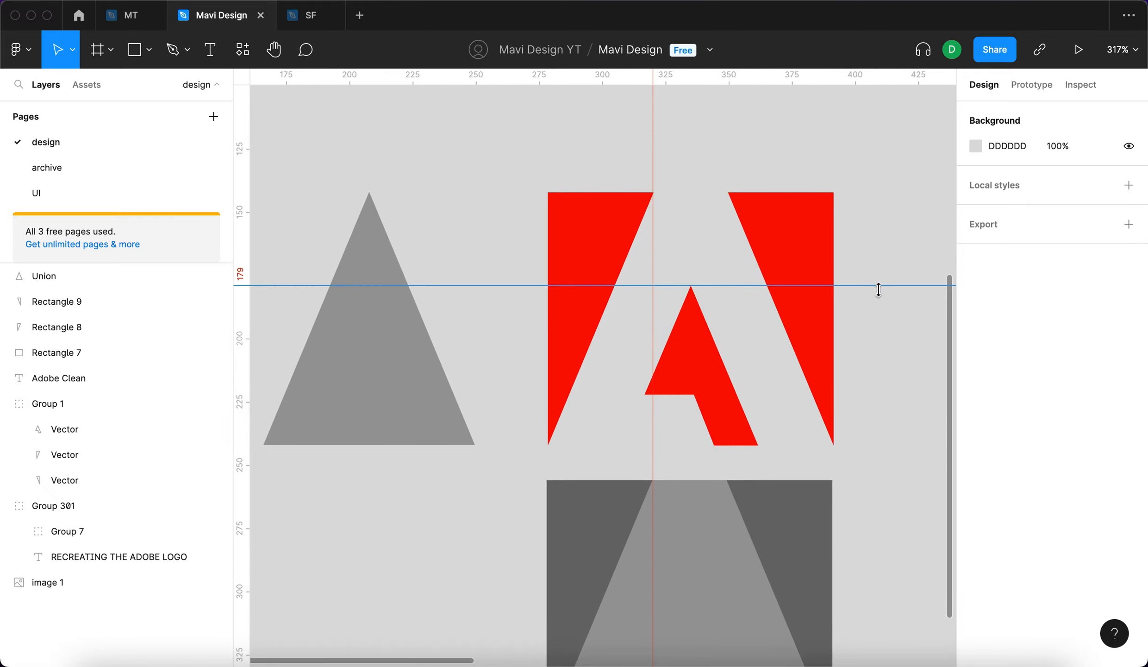
scroll(871, 292, "up", 10)
scroll(871, 292, "down", 10)
left_click_drag(874, 282, 917, 289)
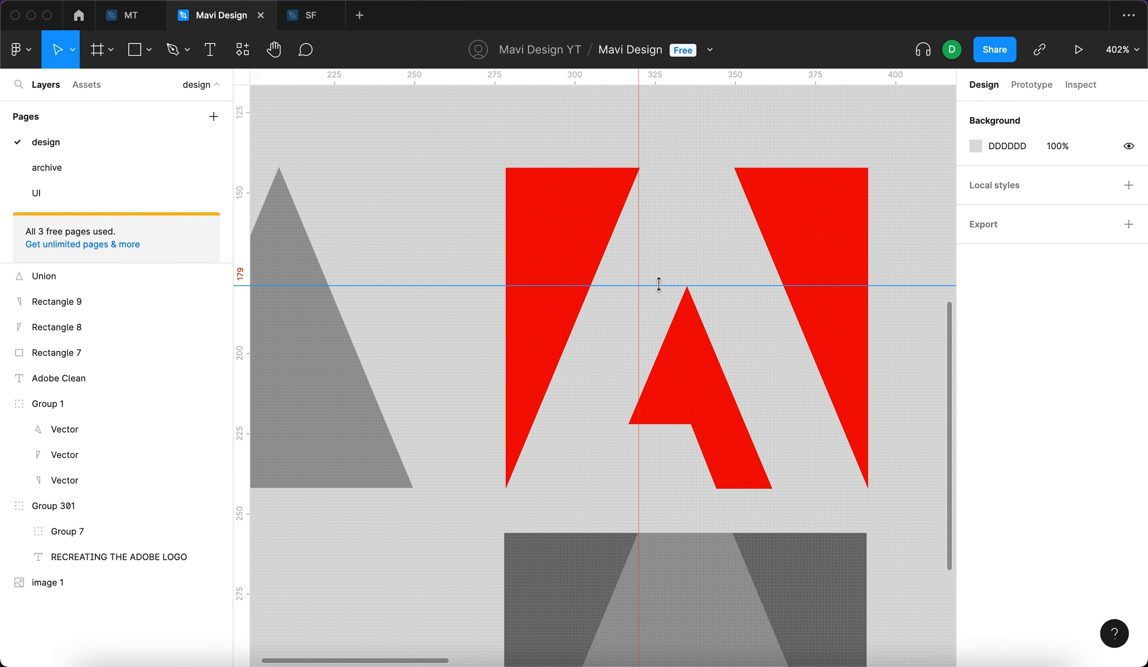
scroll(893, 421, "right", 3)
left_click_drag(864, 81, 575, 264)
scroll(575, 264, "up", 5)
scroll(580, 292, "up", 10)
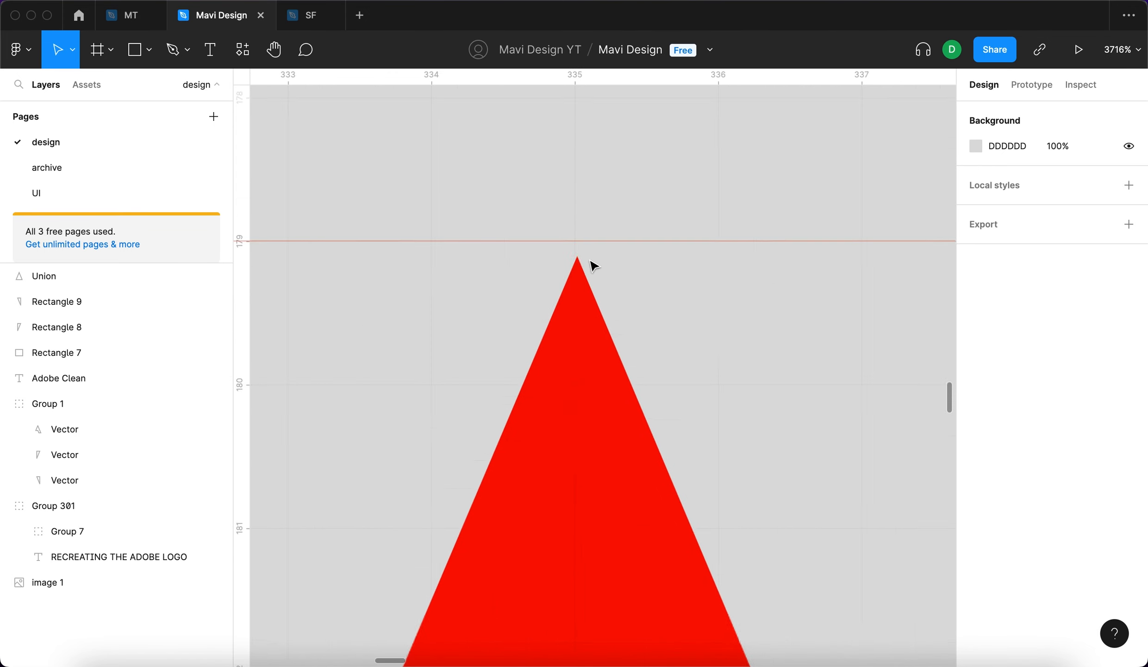
left_click(574, 233)
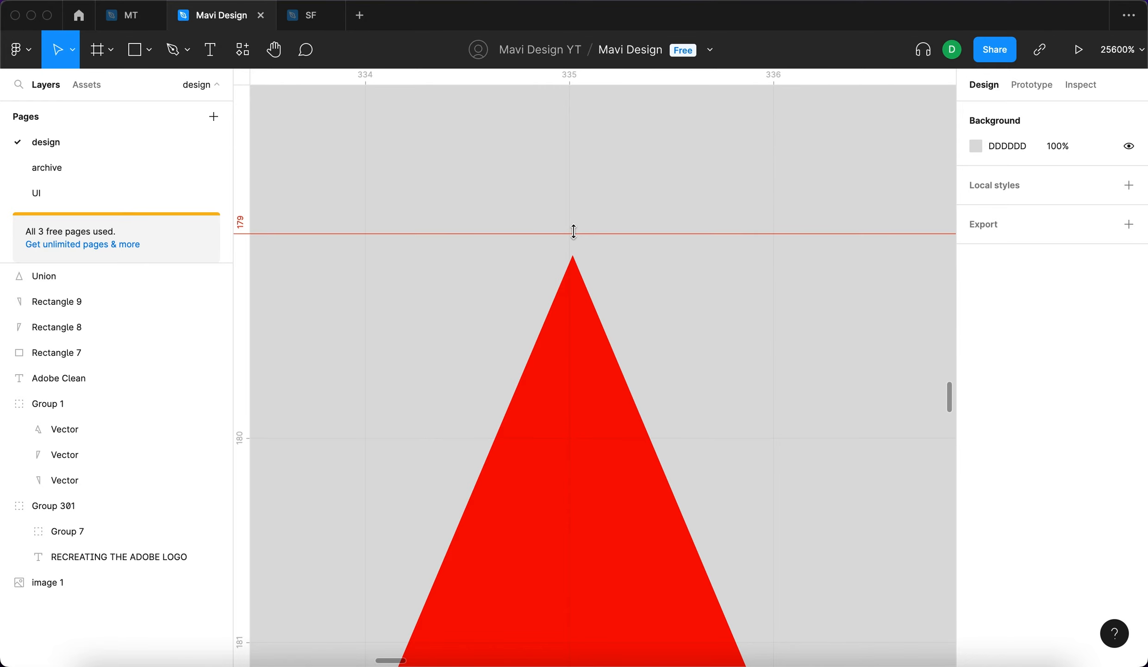
Place a horizontal guide at 242, along the bottom edge of the red logo.
scroll(574, 234, "down", 9)
scroll(629, 298, "down", 2)
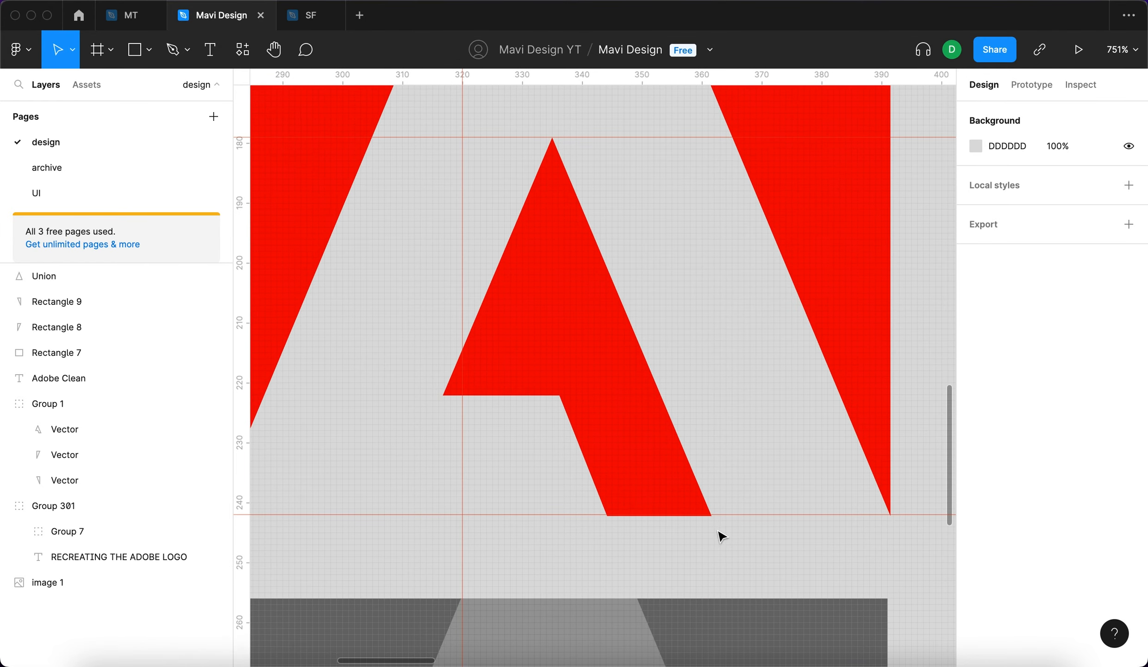
scroll(722, 509, "up", 3)
scroll(716, 507, "down", 6)
scroll(711, 505, "up", 1)
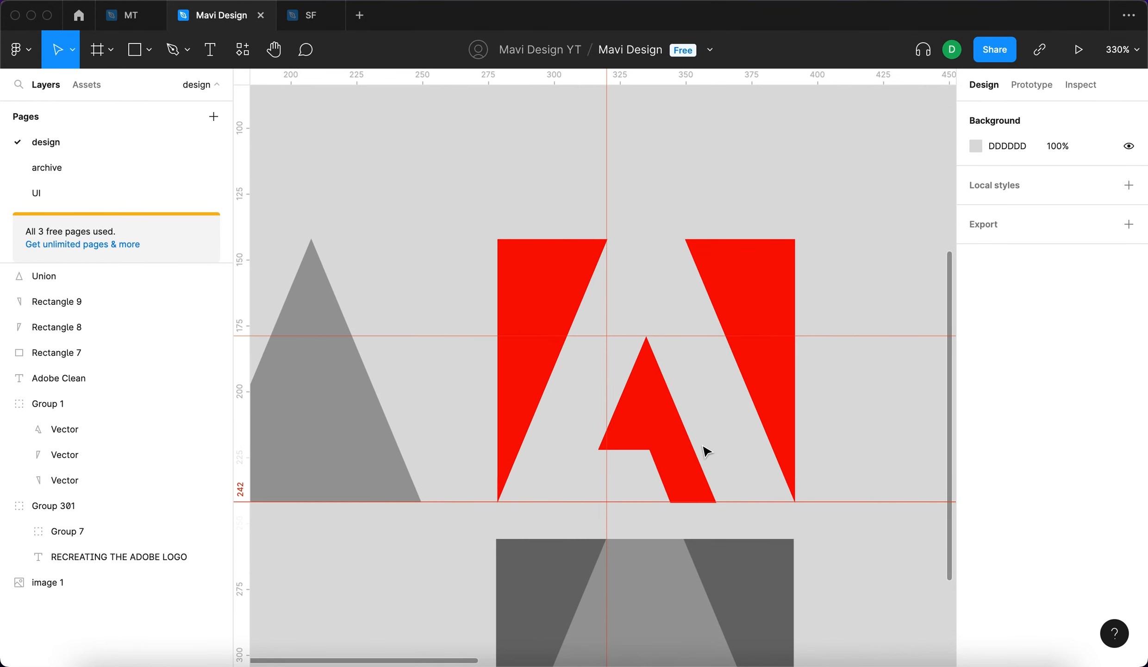
Move the grey triangle to the right of the red logo and scale it to 52.67 × 63 between the two guides.
left_click(416, 440)
left_click_drag(417, 440, 921, 431)
scroll(725, 377, "right", 5)
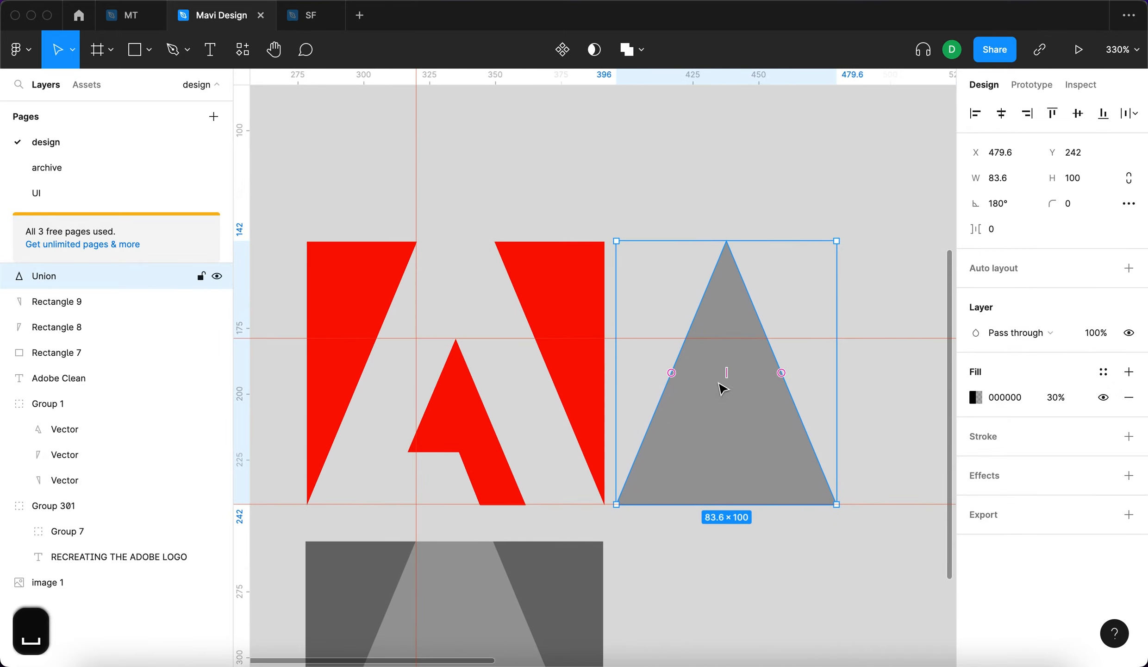
left_click_drag(732, 237, 732, 335)
left_click(734, 304)
left_click(729, 420)
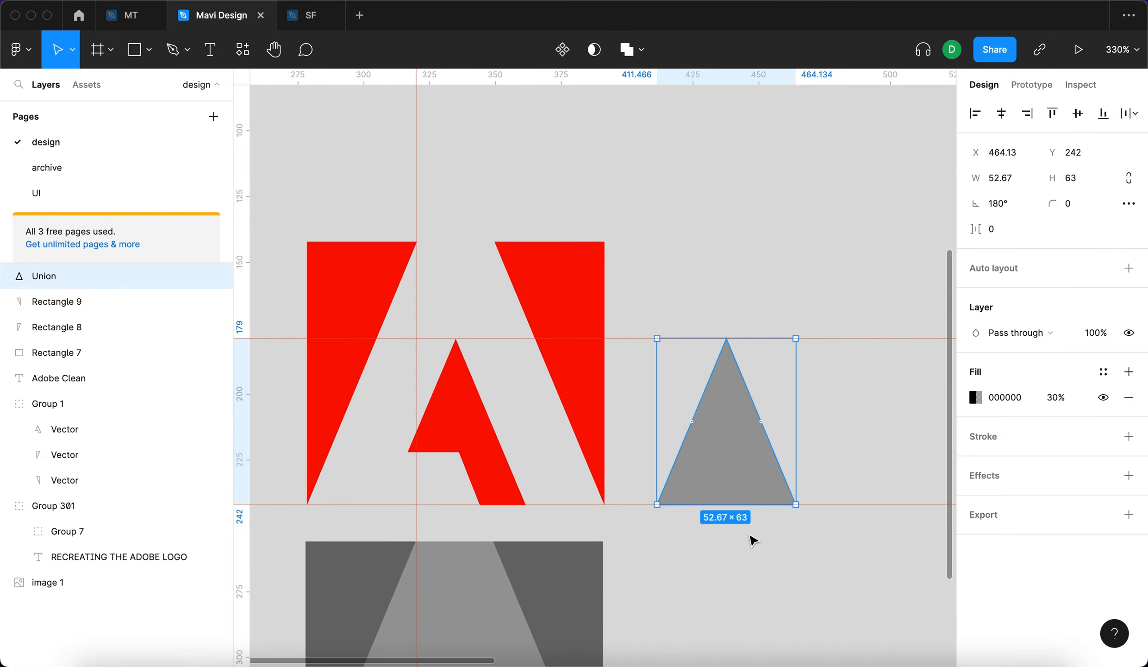
left_click(625, 319)
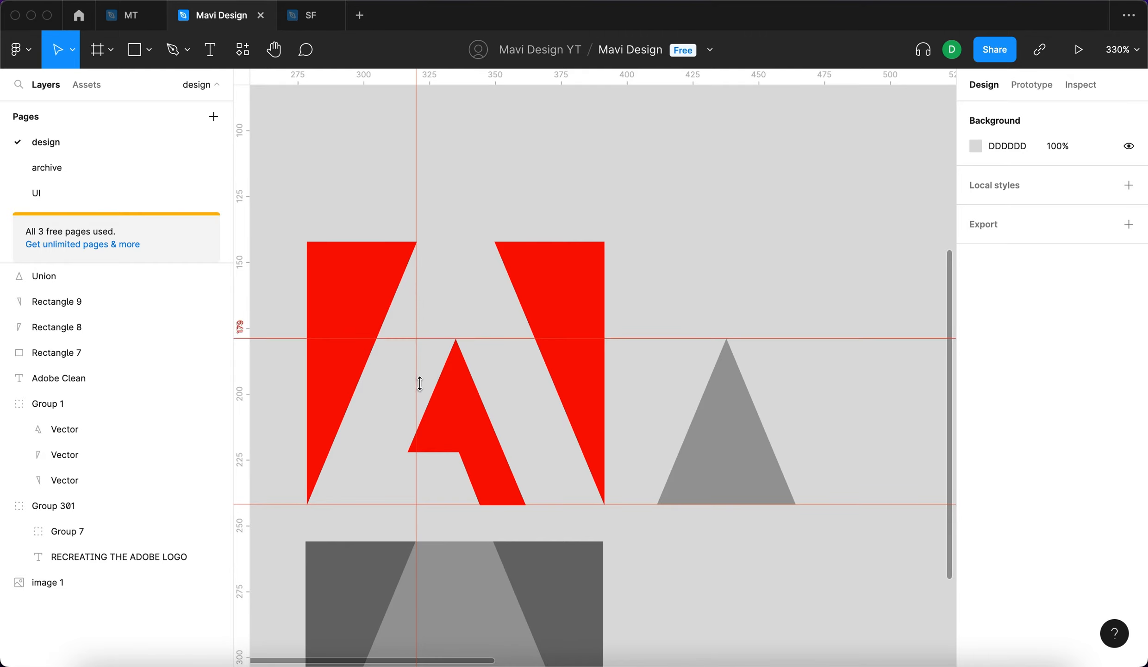
Place a copy of the scaled triangle inside the grey rectangle, between the dark corner triangles.
scroll(787, 479, "down", 5)
left_click_drag(781, 383, 660, 503, "alt")
key("shift+2")
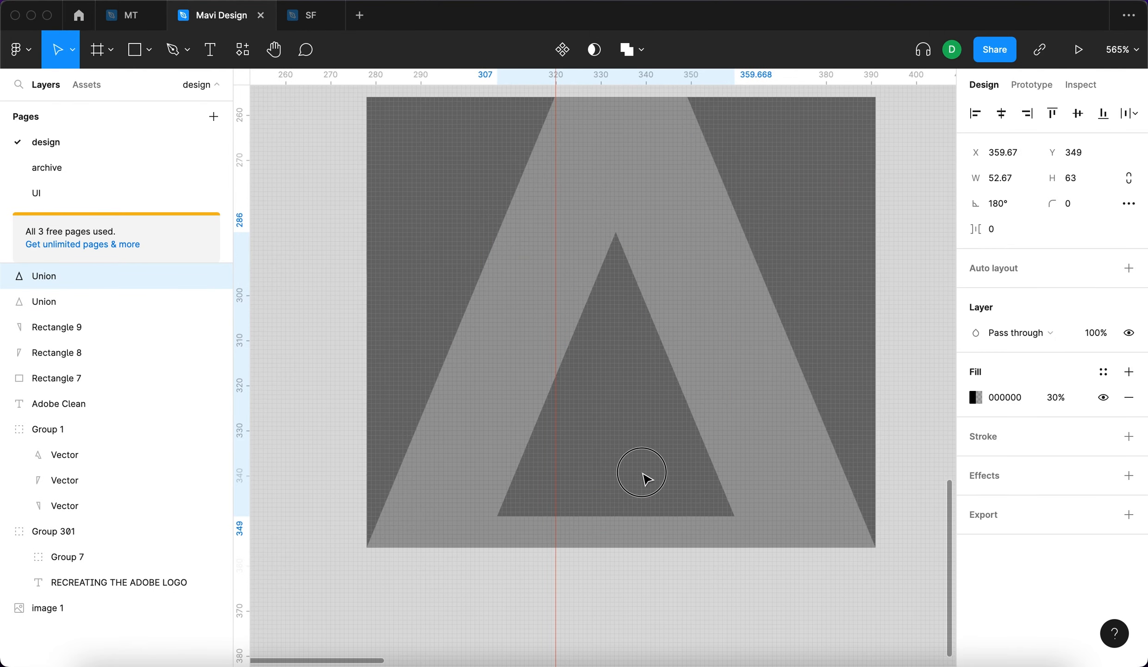
Align the copied triangle with the grey rectangle on their horizontal centres and bottom edges.
left_click(787, 479, "shift")
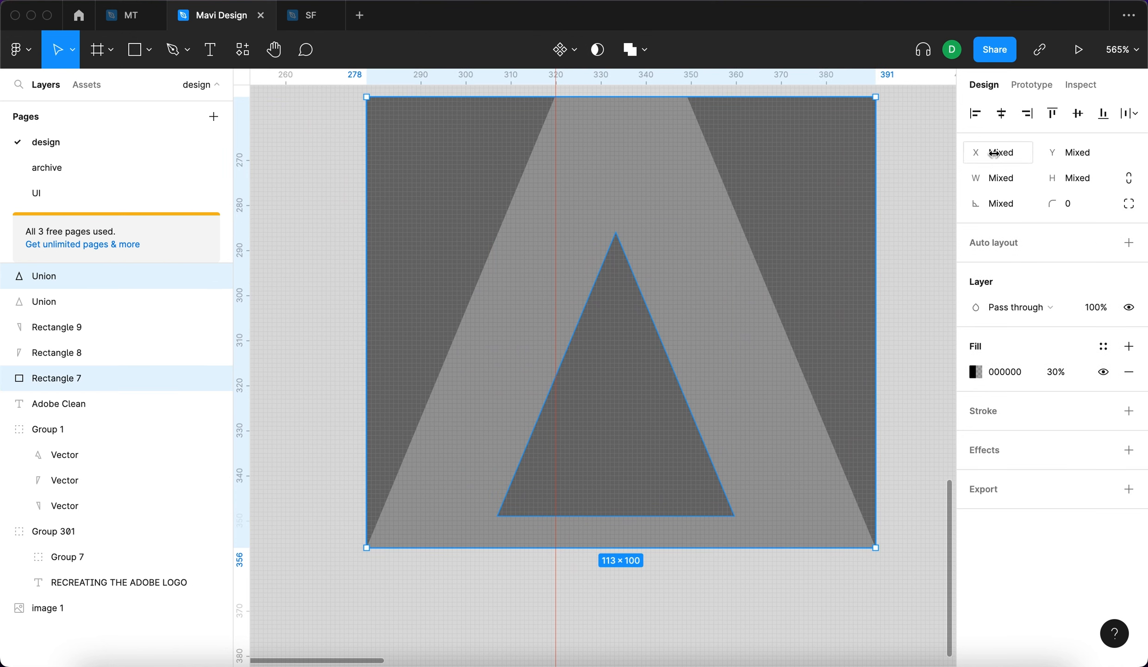
key("alt+h")
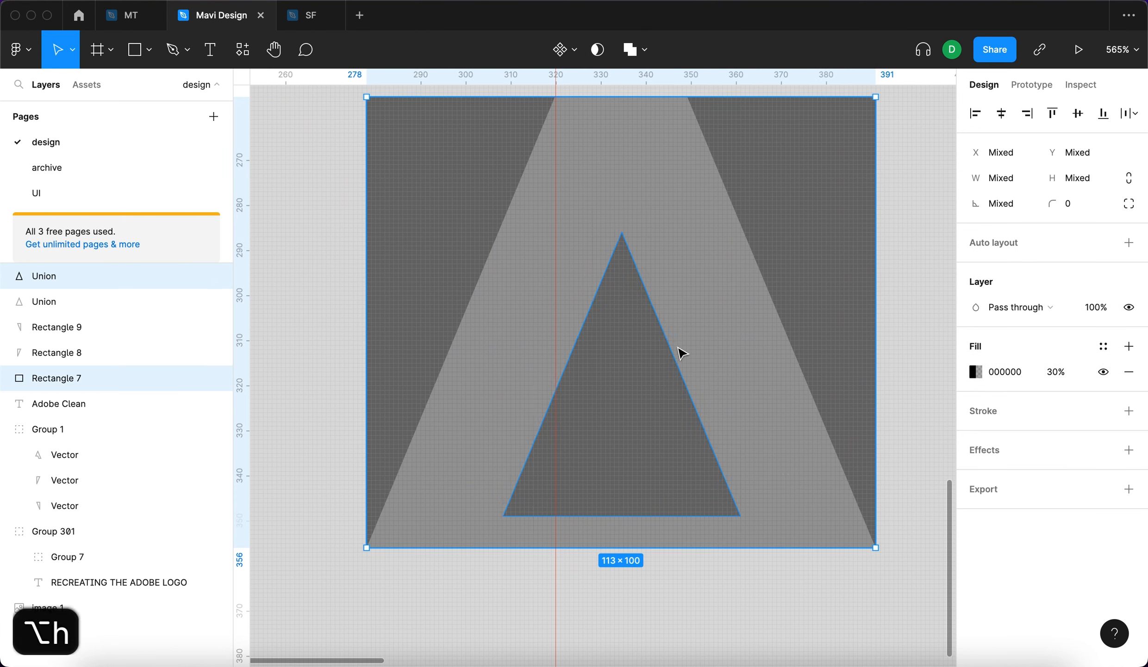
key("alt+s")
left_click(765, 612)
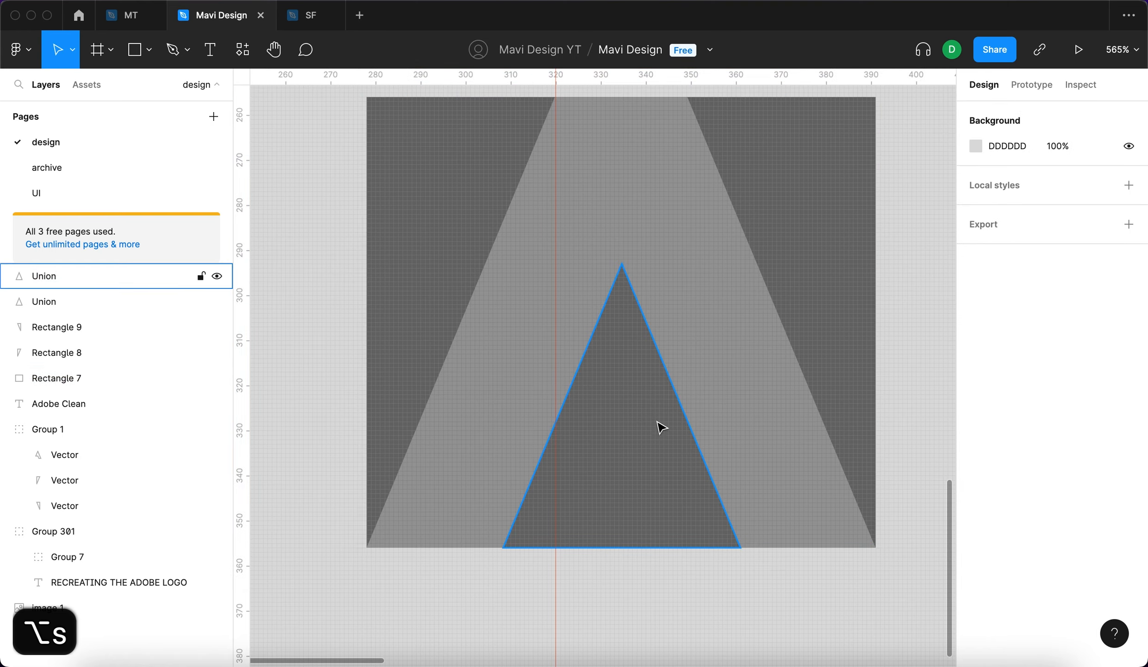
Overlay the grey rectangle and its triangles on the red logo to compare the shapes, and undo the move.
scroll(658, 420, "down", 5)
left_click(683, 386)
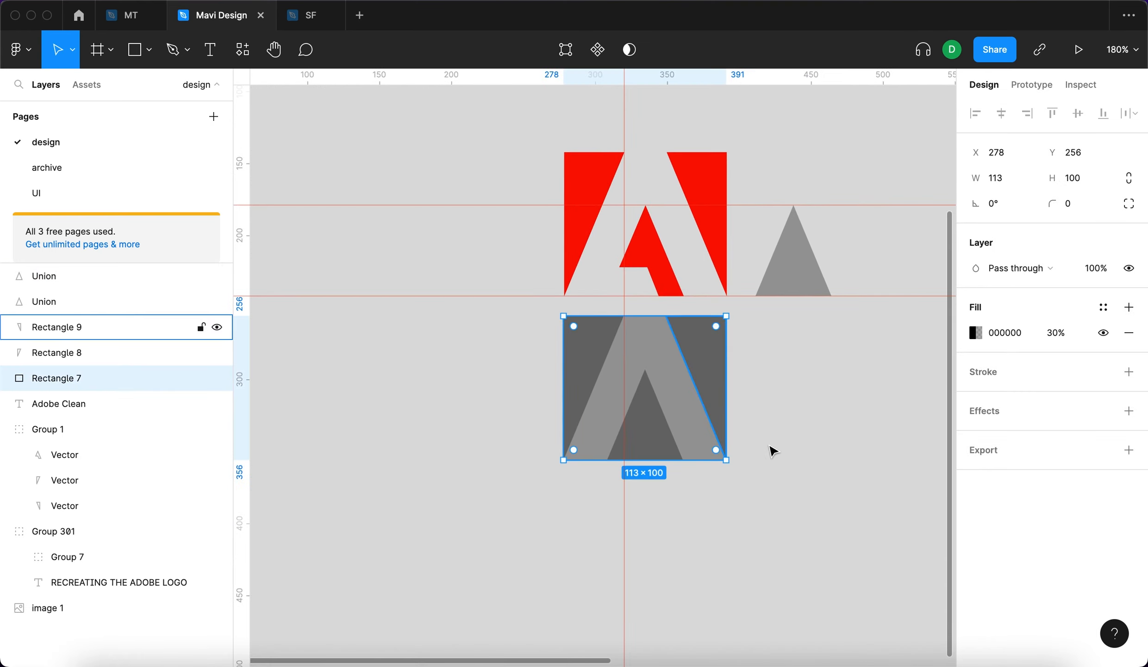
left_click(780, 453)
left_click(664, 440)
left_click_drag(772, 494, 532, 337)
left_click_drag(594, 369, 601, 205)
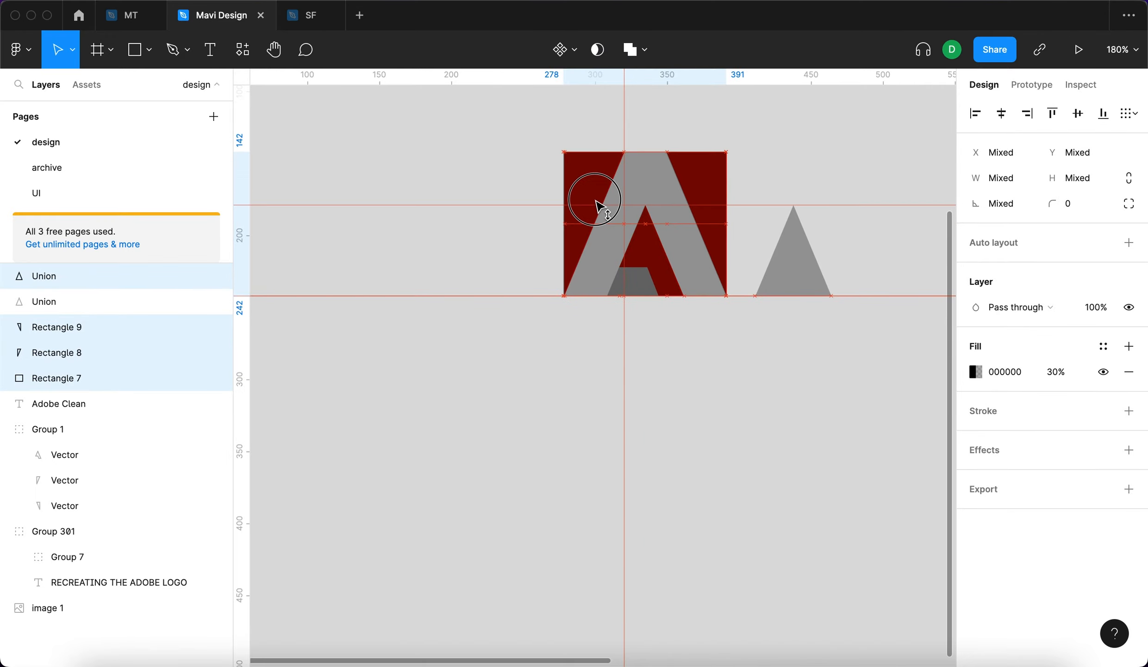
scroll(682, 239, "up", 10)
scroll(533, 274, "down", 12)
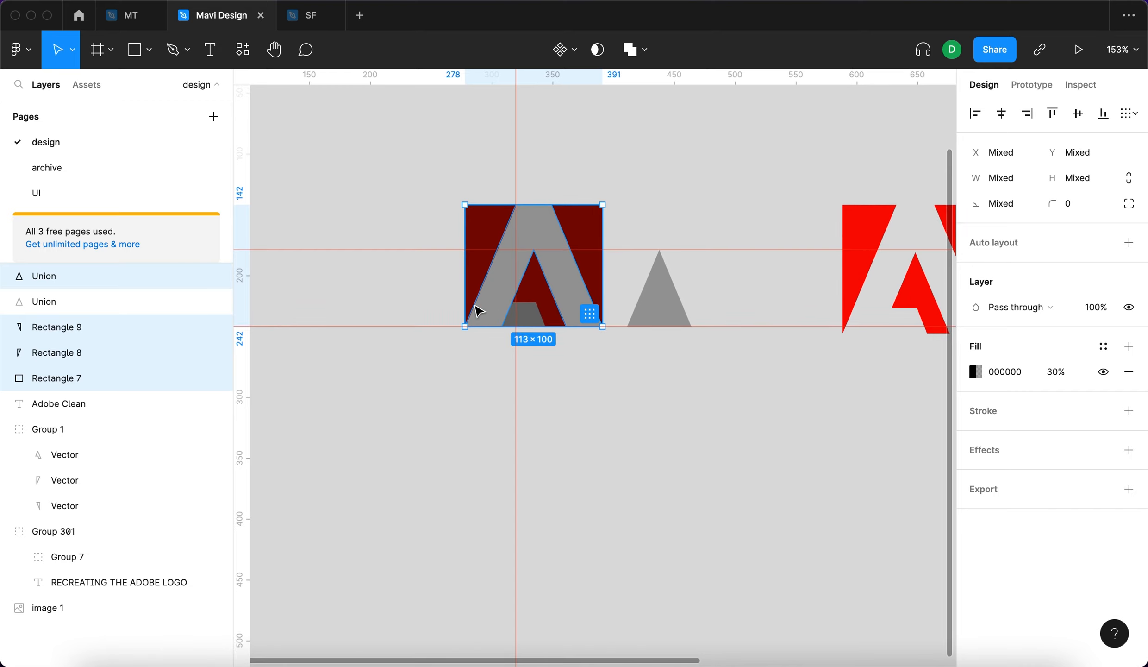
key("super+z")
left_click(730, 430)
scroll(339, 465, "up", 5)
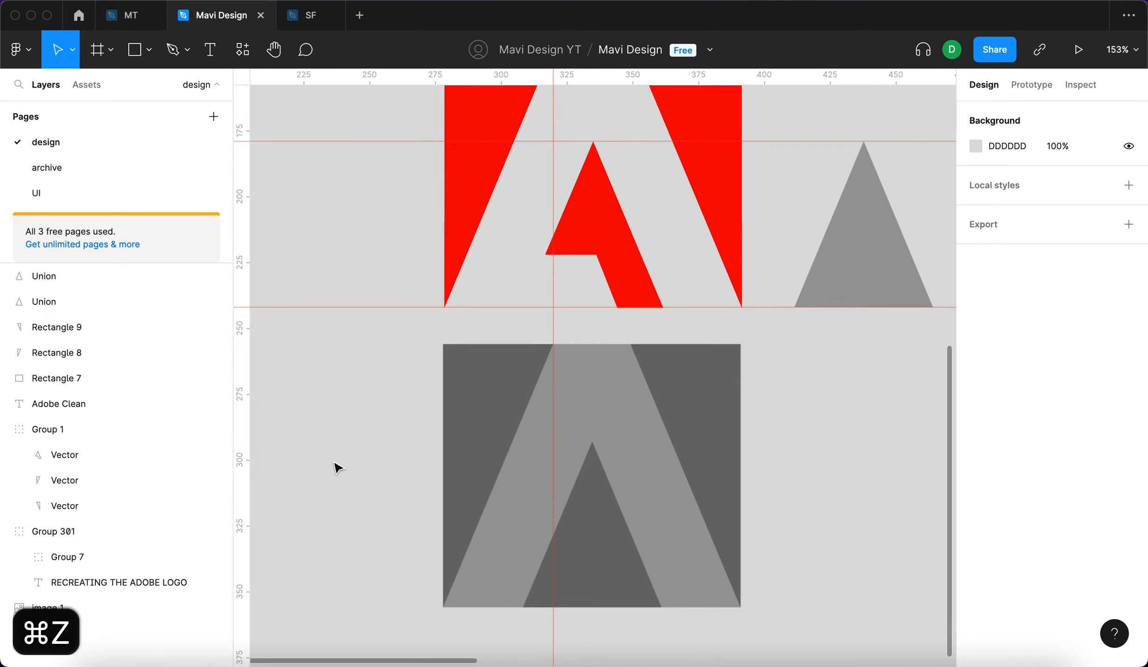
scroll(345, 472, "up", 2)
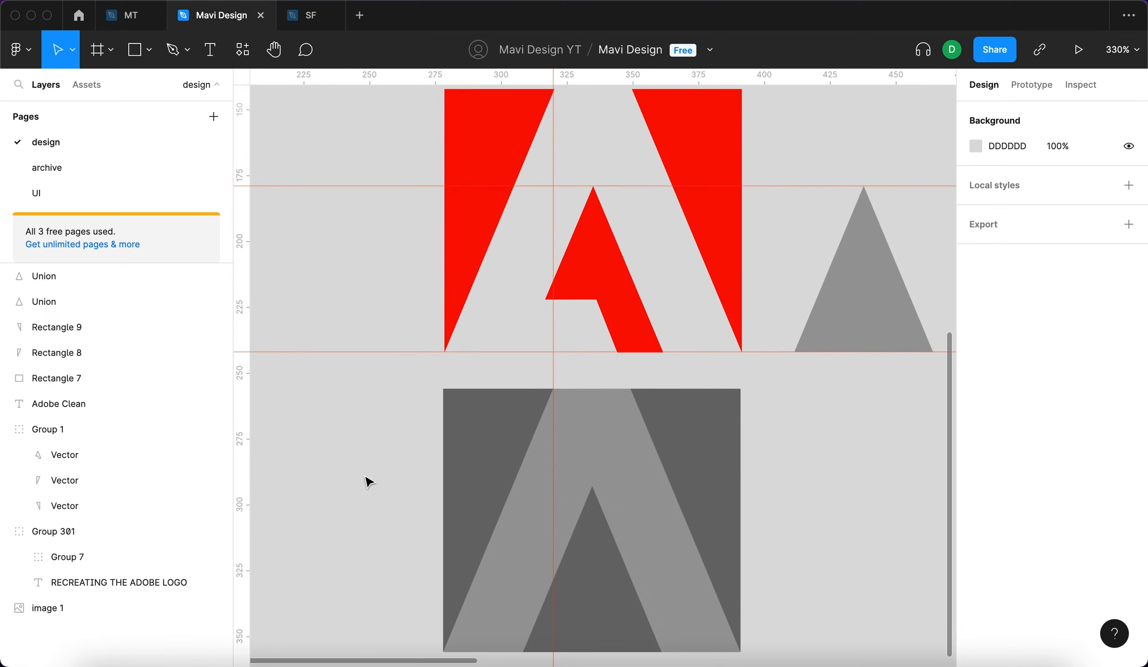
scroll(365, 477, "up", 3)
scroll(363, 464, "down", 5)
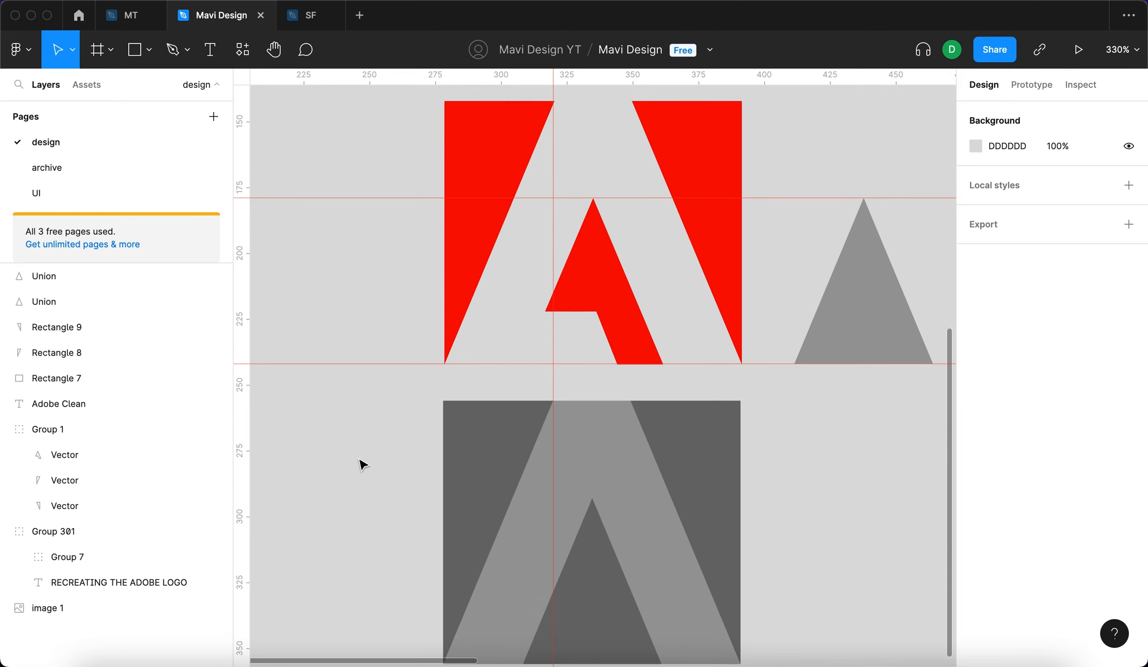
Add a horizontal guide at 222 along the red crossbar's lower edge and draw a 12 × 20 rectangle between the two lower guides.
scroll(364, 468, "up", 1)
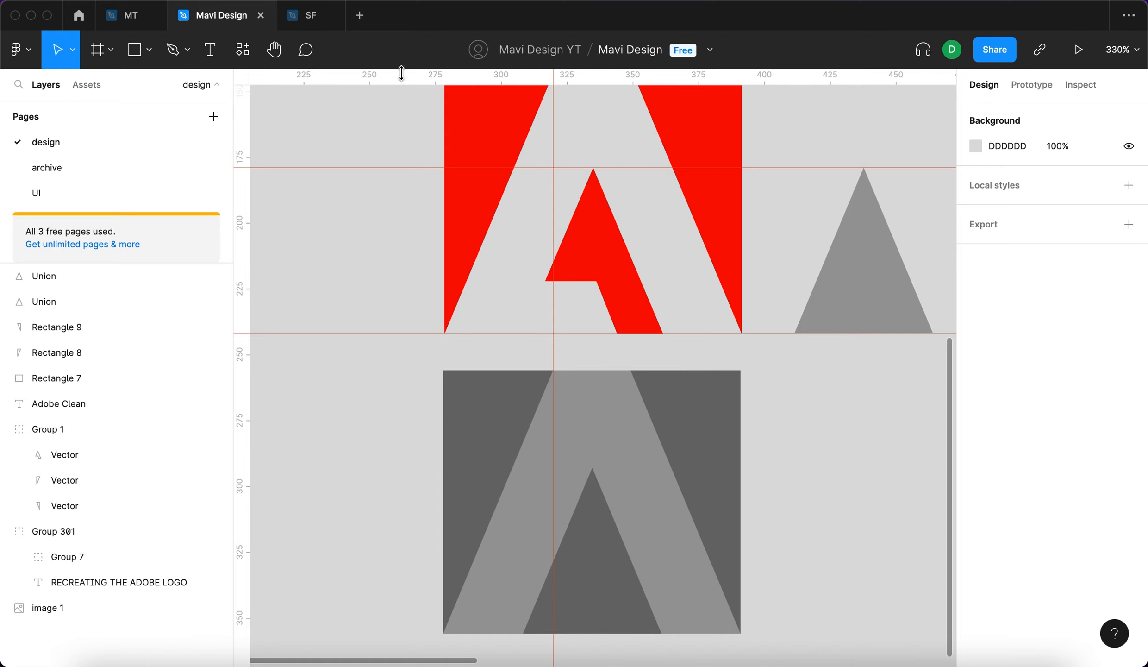
left_click_drag(402, 73, 350, 282)
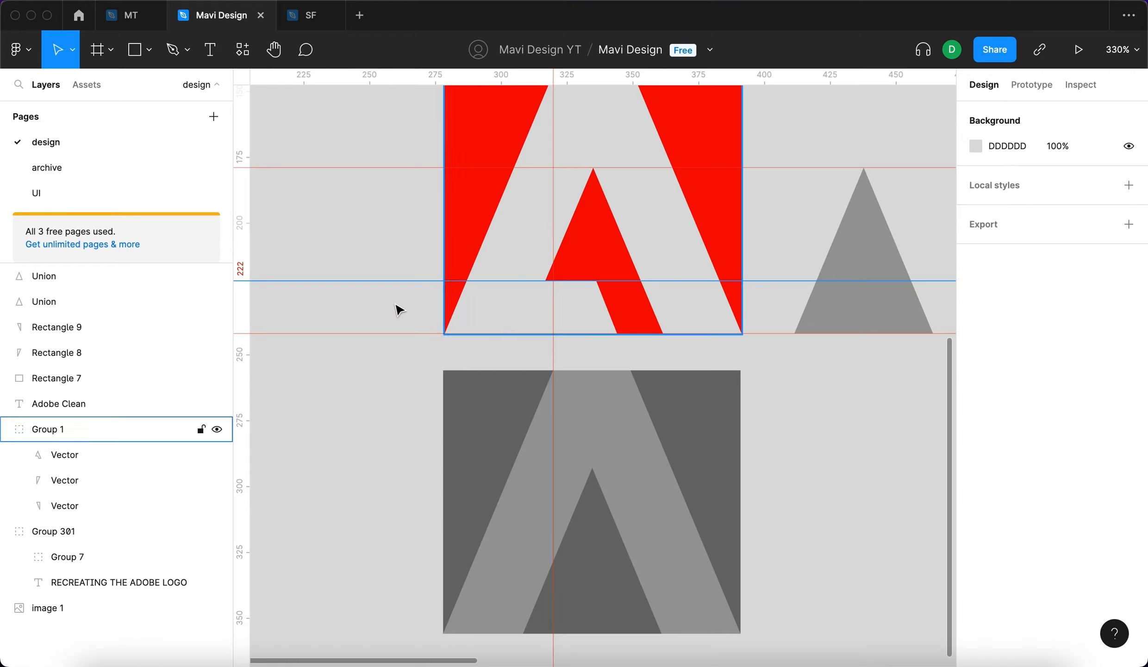
left_click(153, 58)
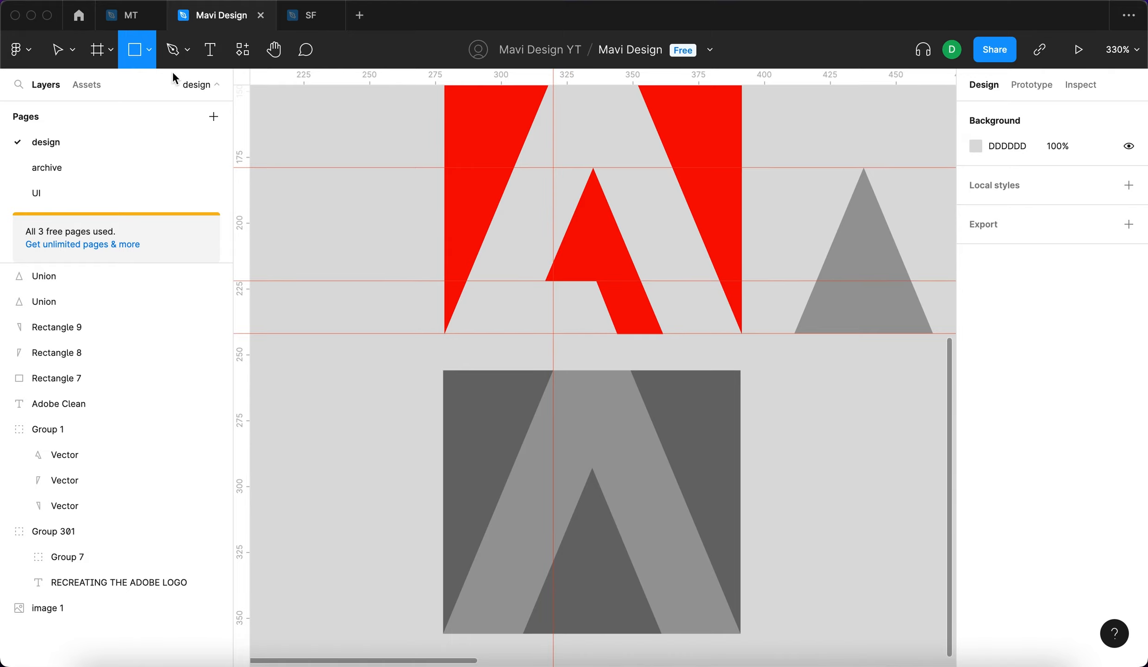
left_click_drag(398, 283, 429, 336)
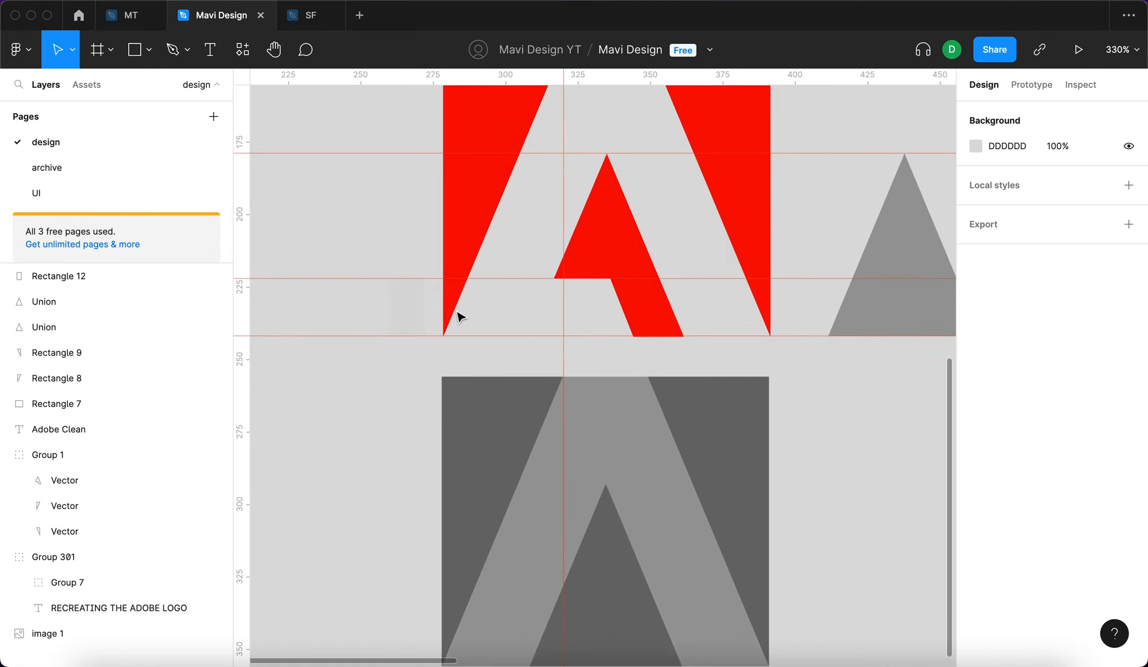
Move the 12 × 20 rectangle next to the red centre shape's lower-left corner and check its edge against the crossbar.
scroll(456, 315, "up", 5)
mouse_move(367, 302)
left_mouse_down()
mouse_move(698, 301)
mouse_move(684, 296)
left_mouse_up()
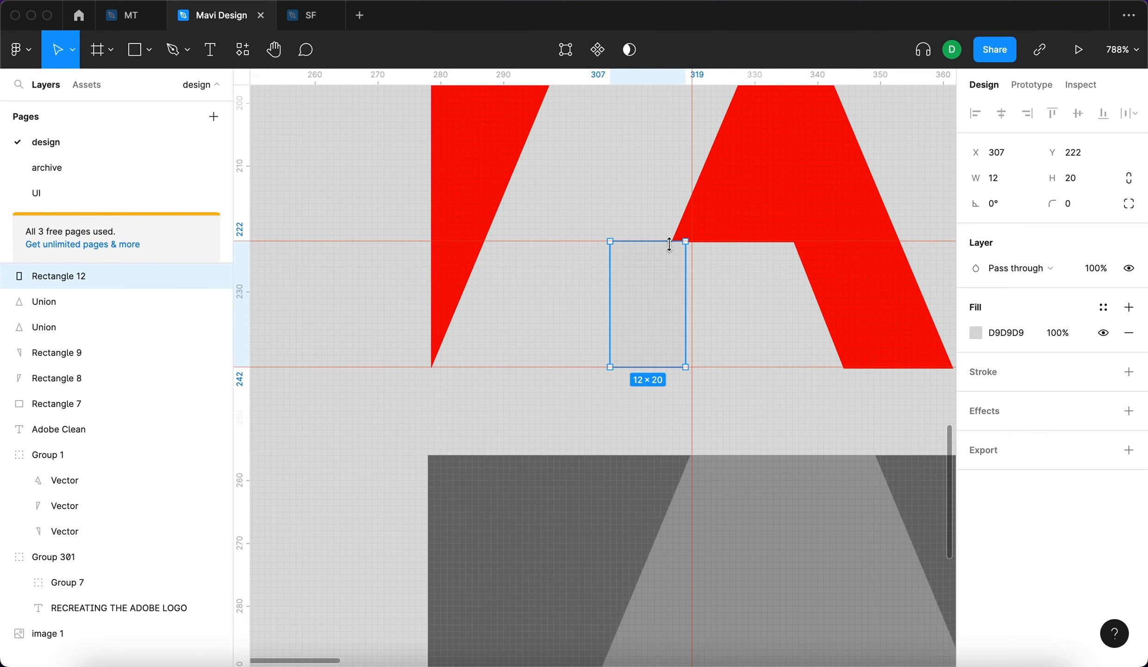
scroll(671, 243, "up", 10)
scroll(759, 273, "up", 3)
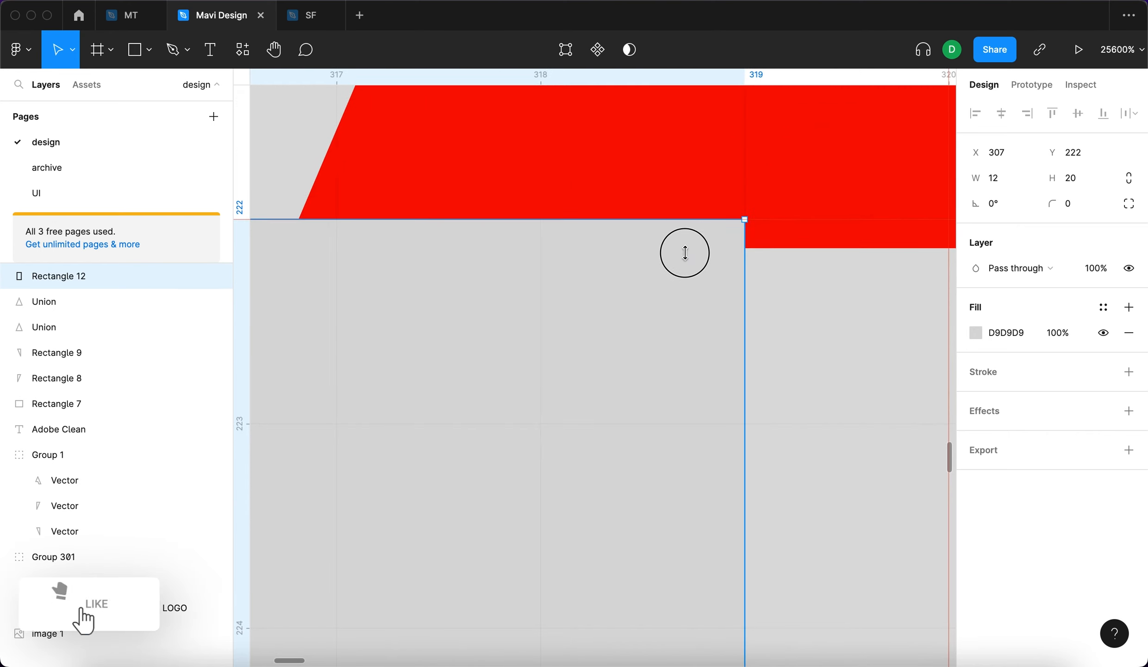
Move the 12 × 20 rectangle to the left of the red logo and fill it with 000000 at 60% opacity.
scroll(751, 287, "down", 12)
left_click_drag(733, 322, 540, 314)
left_click(1006, 332)
type("0")
key("Return")
left_click(1058, 334)
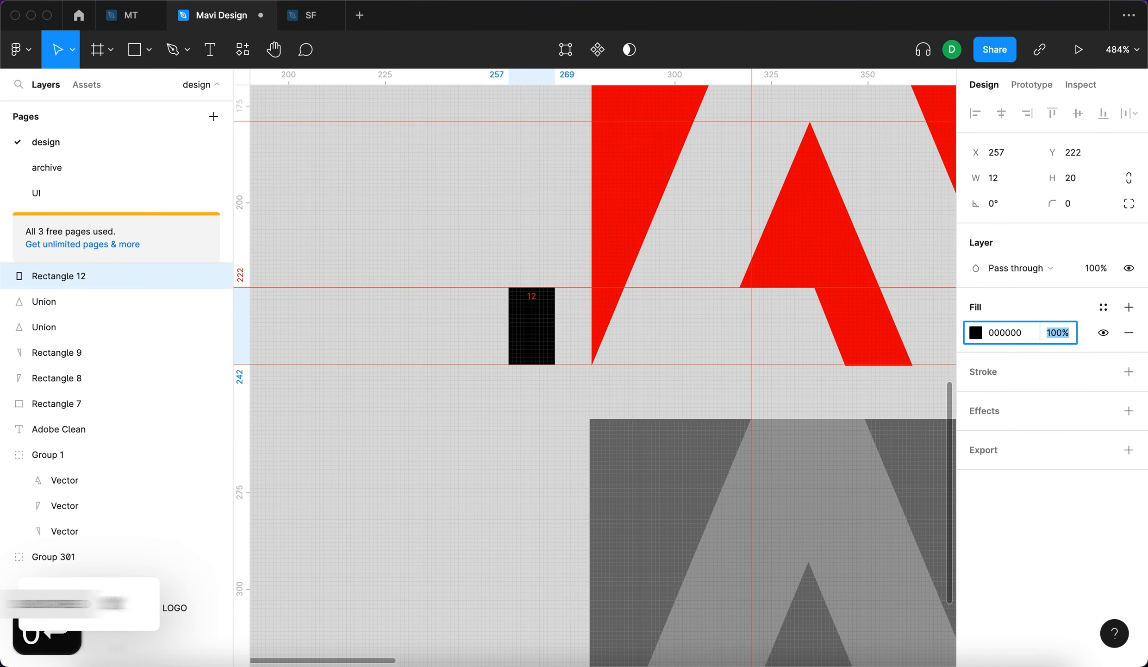
type("60")
key("Return")
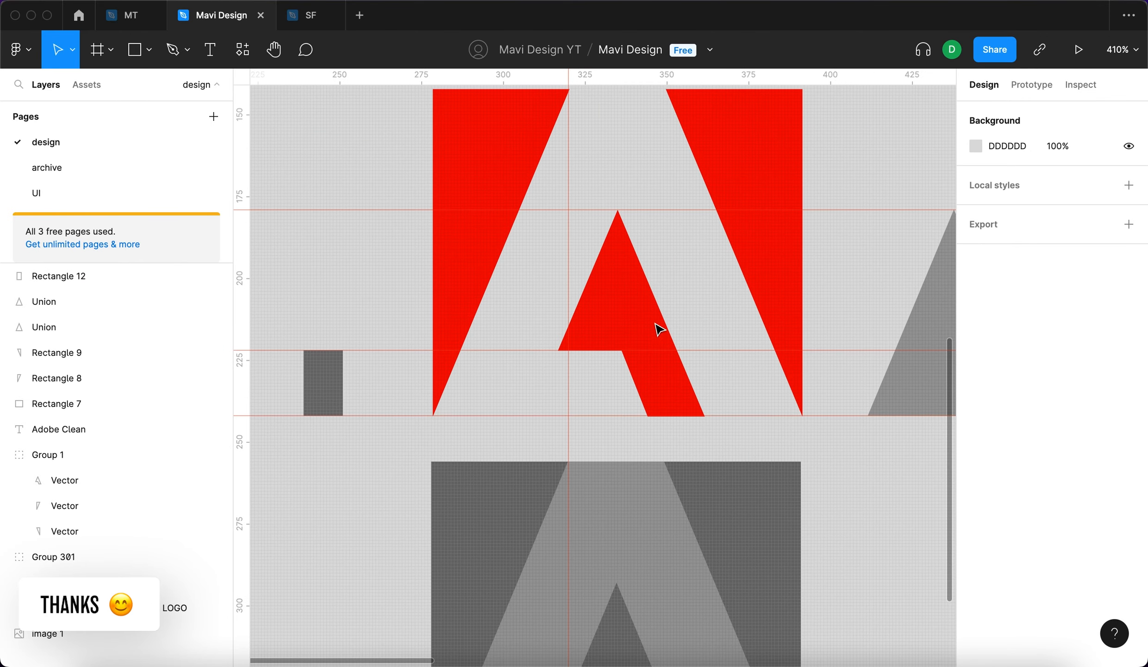
Examine the slanted notch of the red centre shape and compare it with the scaled grey triangle beside the logo.
left_click(651, 388)
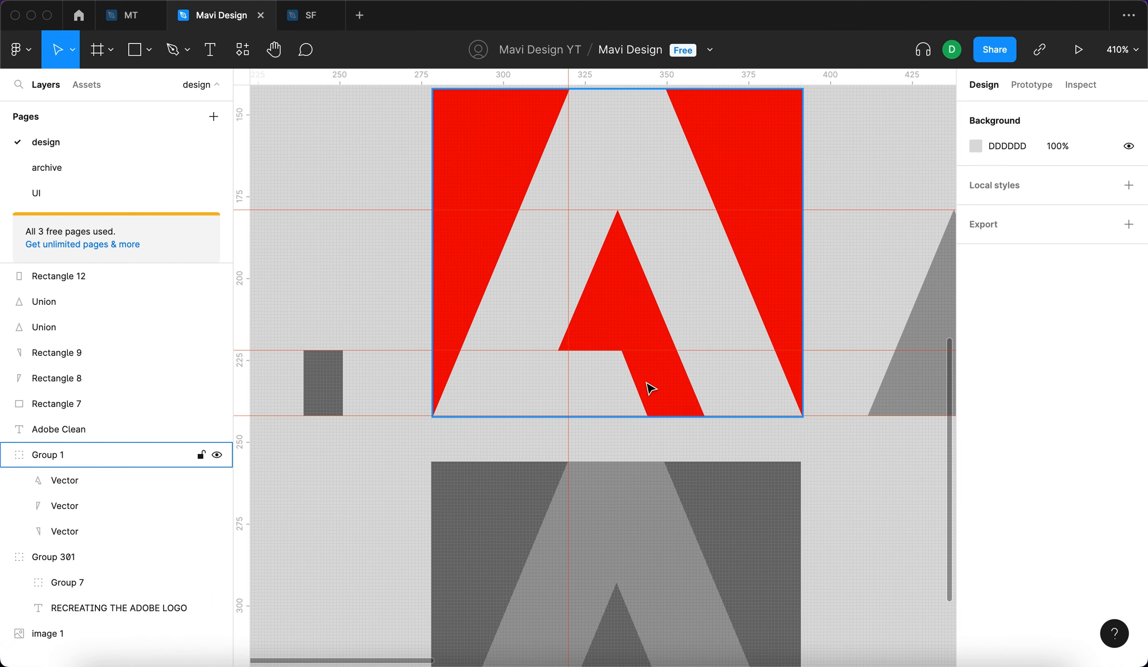
scroll(650, 388, "down", 2)
scroll(661, 377, "right", 5)
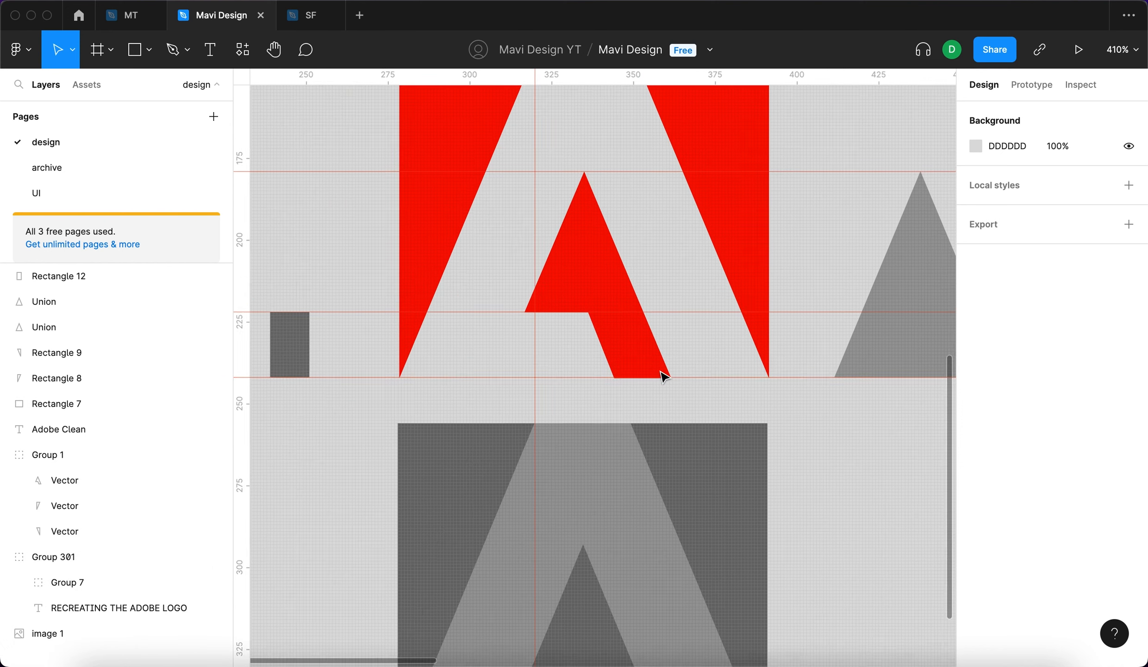
key("Escape")
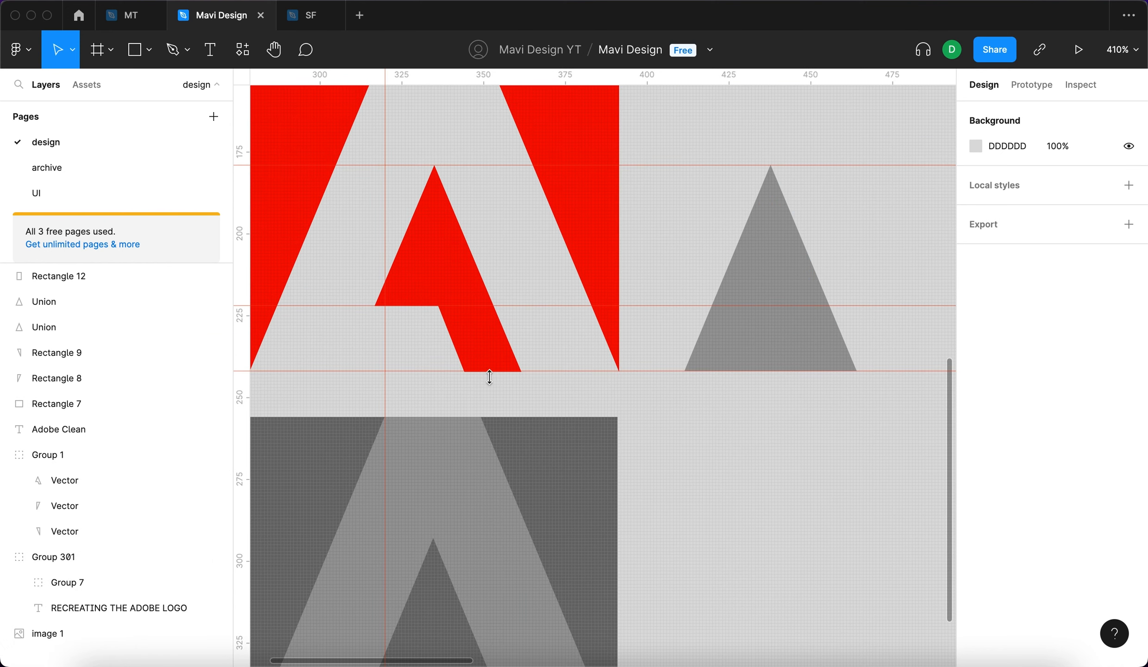
left_click(806, 357)
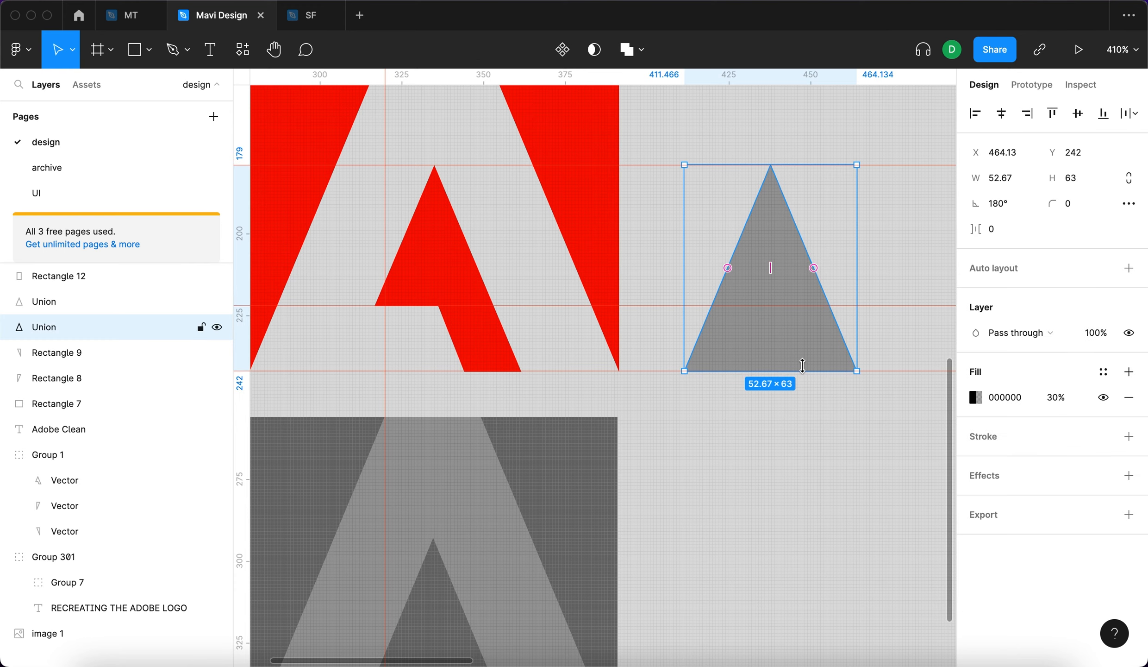
scroll(766, 394, "down", 1)
left_click(766, 396)
scroll(479, 318, "up", 5)
scroll(521, 377, "up", 2)
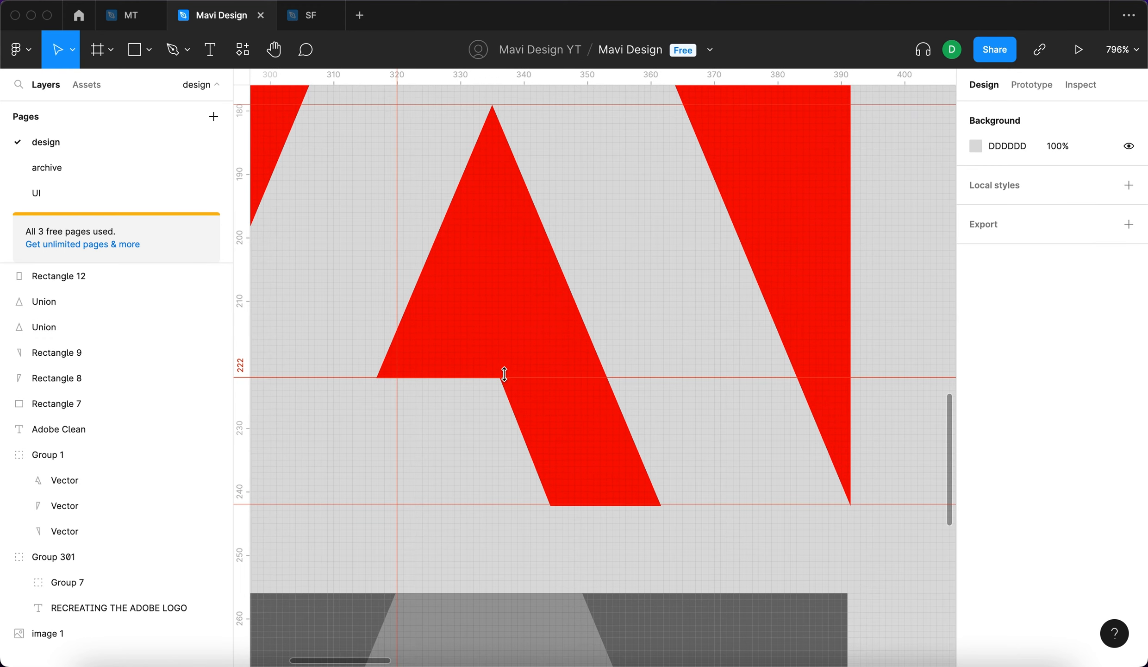
Add a vertical guide at 335 through the apex of the red centre shape.
scroll(393, 287, "left", 3)
scroll(393, 287, "up", 1)
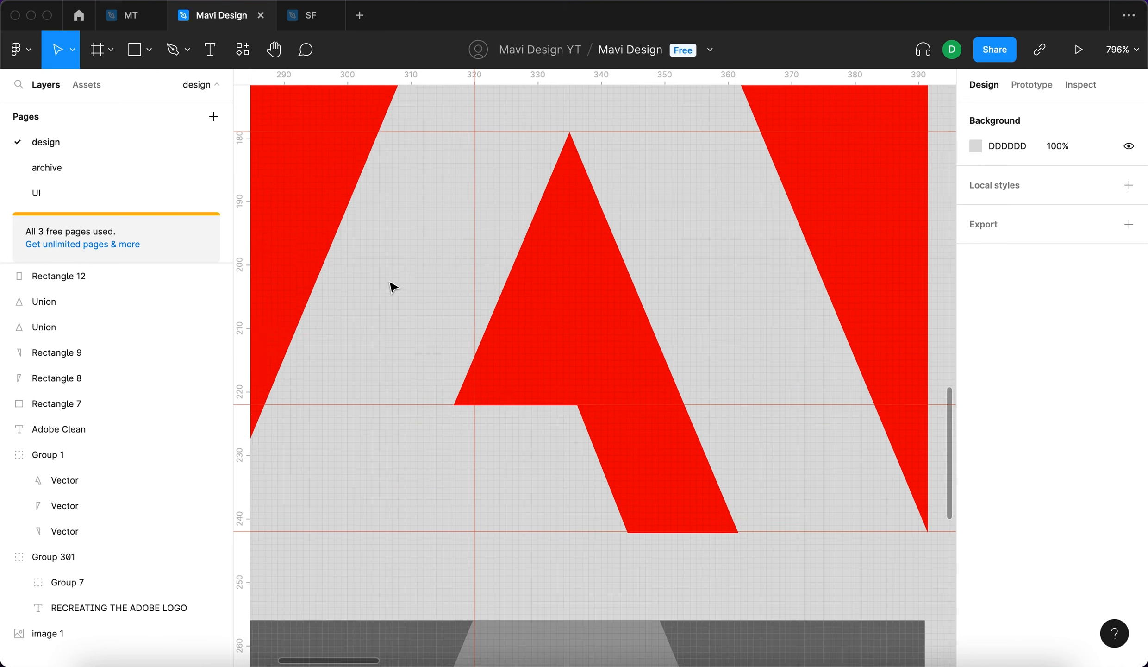
scroll(392, 287, "left", 1)
scroll(393, 287, "up", 1)
left_click_drag(240, 248, 586, 209)
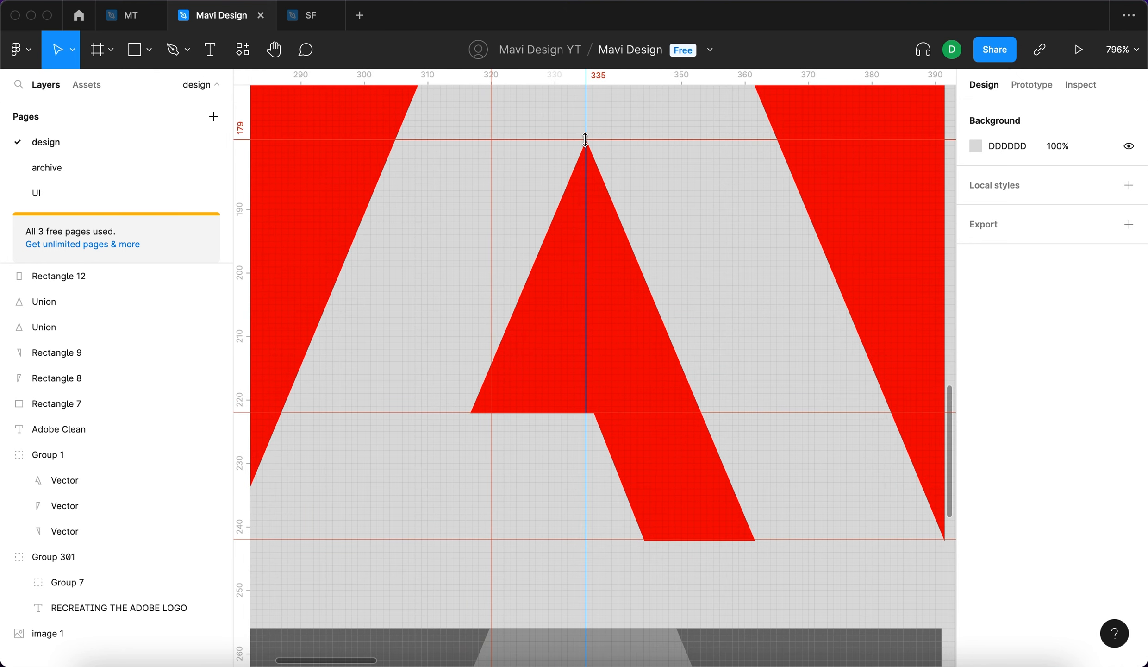
Inspect how the vertical guide at 335 lines up with the apex and inner notch corner of the red shape.
scroll(587, 142, "up", 5)
scroll(602, 160, "up", 1)
scroll(605, 164, "down", 5)
scroll(635, 279, "up", 7)
scroll(635, 301, "down", 10)
scroll(602, 324, "up", 10)
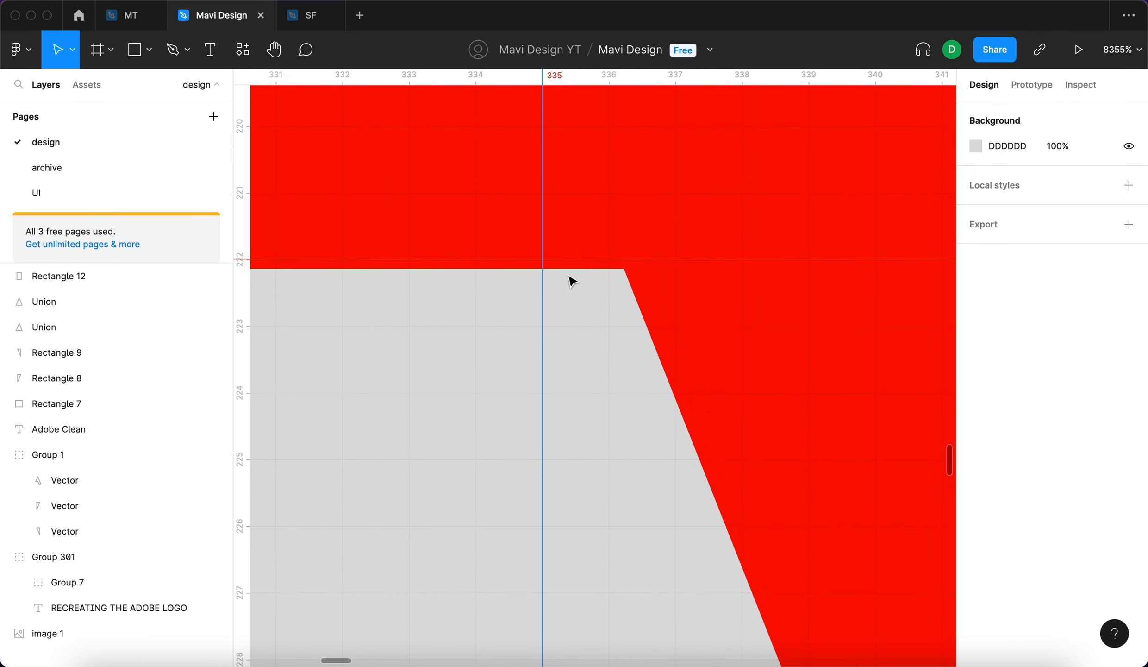
scroll(625, 277, "down", 10)
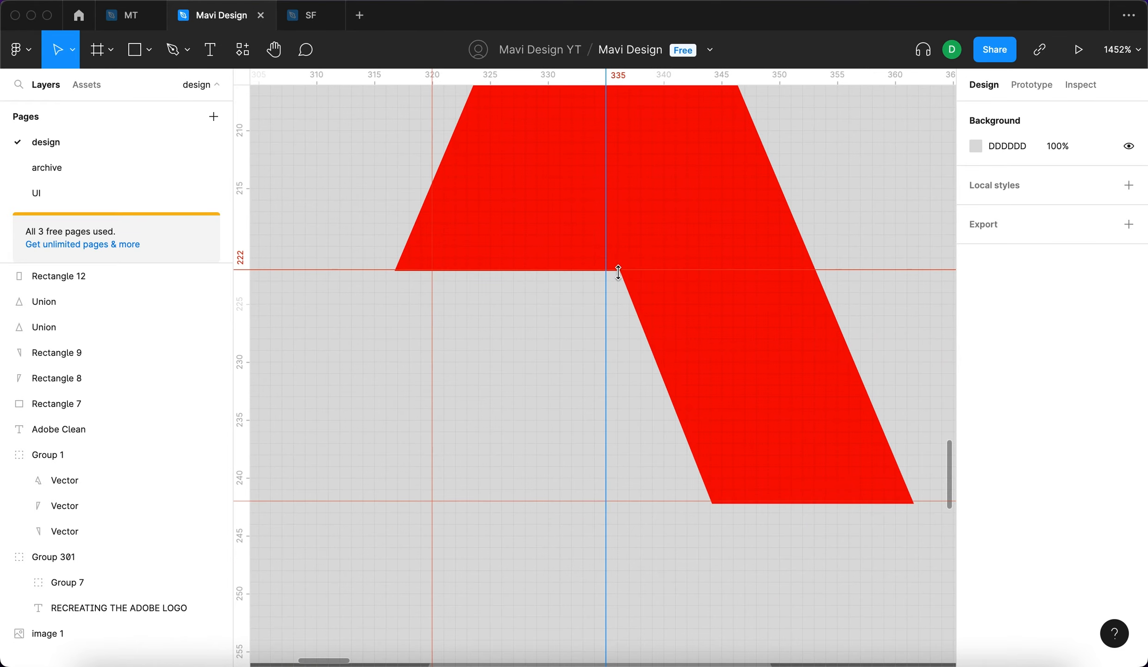
scroll(665, 421, "down", 8)
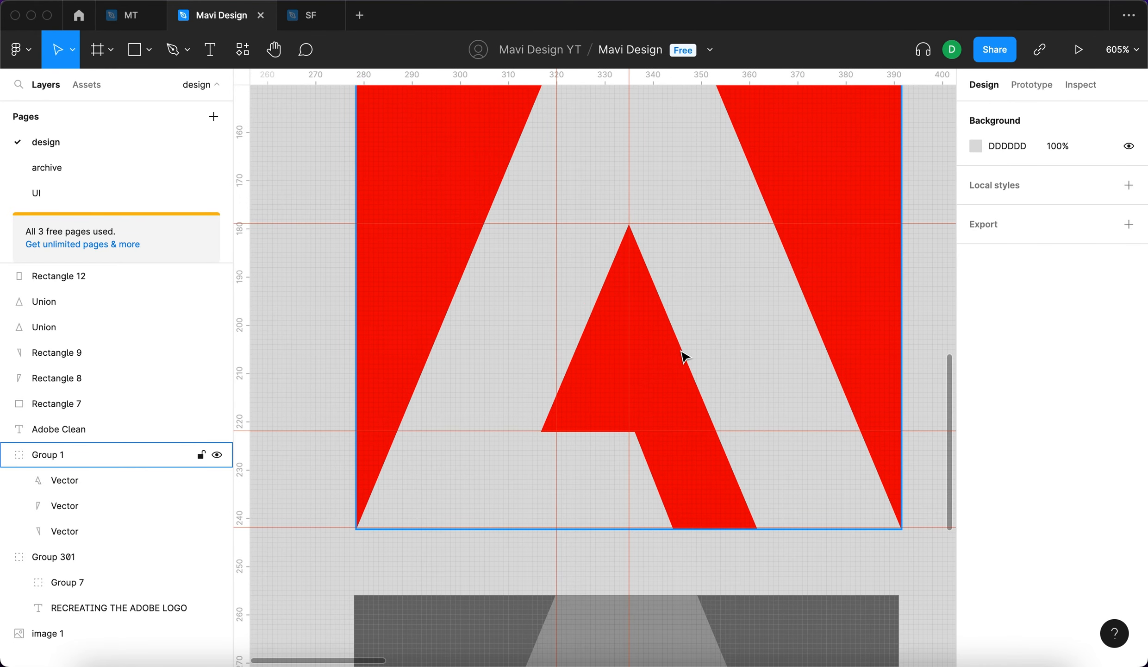
Duplicate the grey triangle beside the logo and scale the copy to 16.72 × 20 between the two lower guides.
scroll(715, 287, "right", 2)
scroll(715, 287, "down", 1)
scroll(730, 253, "up", 7)
left_click(745, 308)
left_click_drag(756, 307, 656, 333)
left_click_drag(692, 157, 707, 338)
left_click(726, 297)
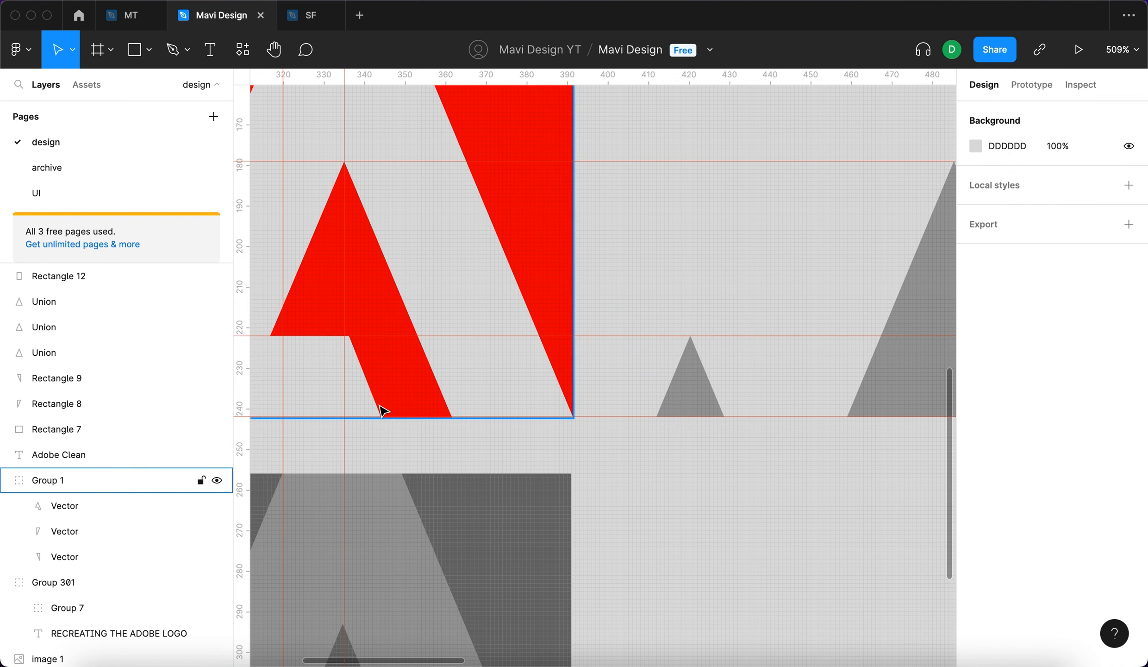
Draw a closed 49.5 × 20 trapezoid with the Pen tool between the lower guides, its right side following the red notch's slant.
scroll(388, 407, "down", 9)
scroll(389, 407, "left", 6)
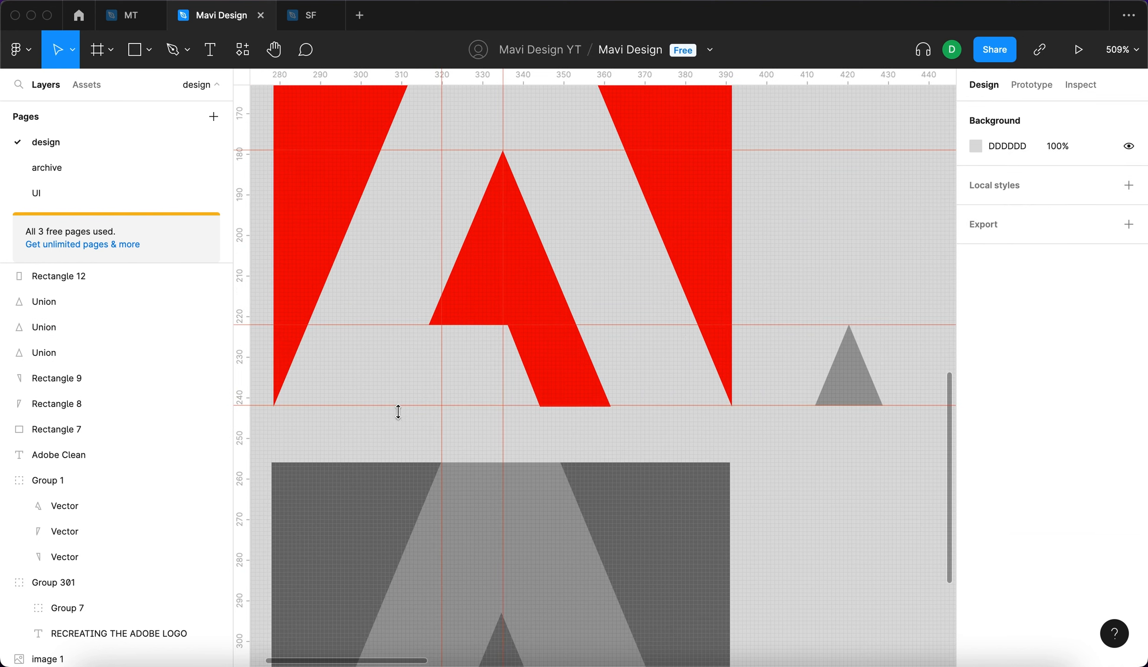
scroll(600, 361, "up", 8)
scroll(536, 297, "right", 6)
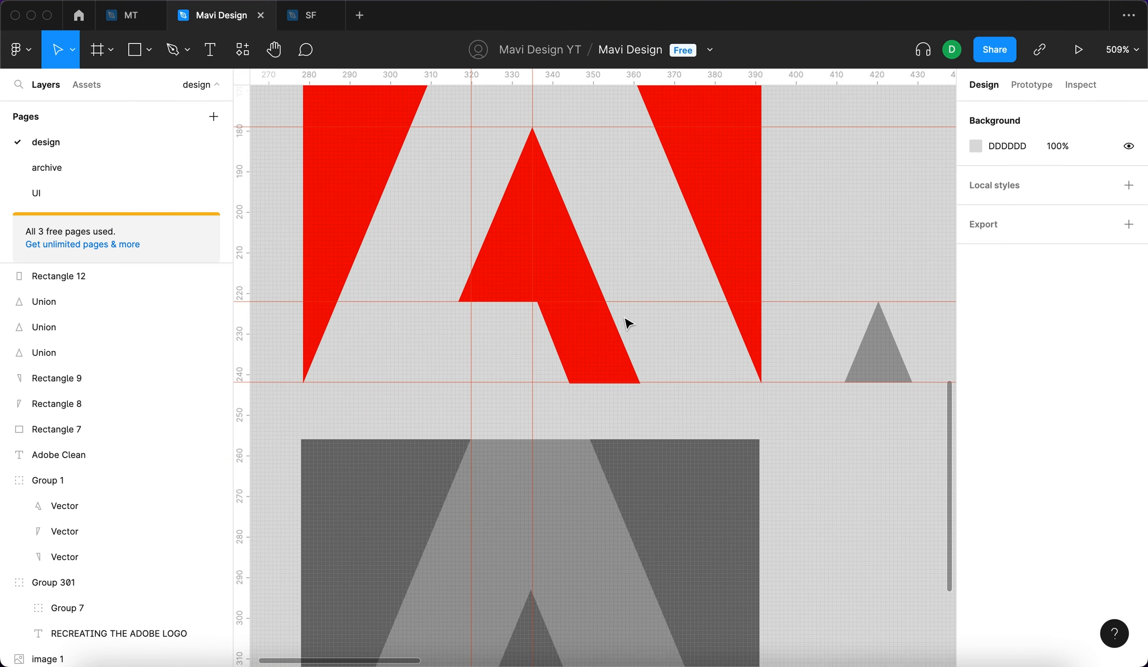
scroll(695, 417, "left", 3)
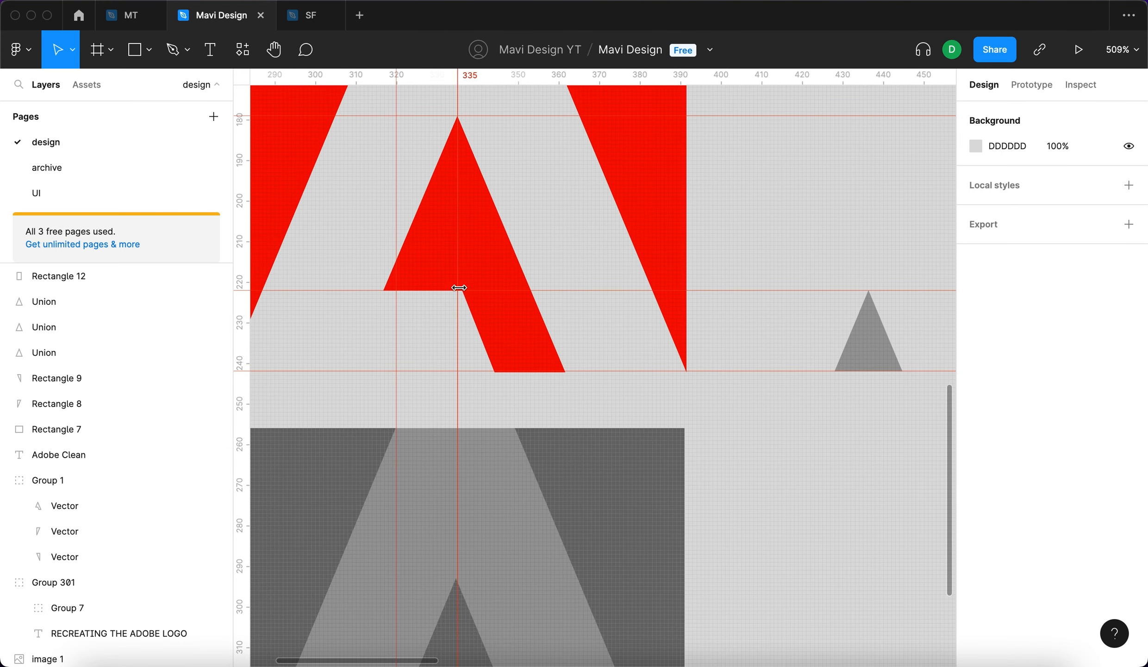
left_click(172, 49)
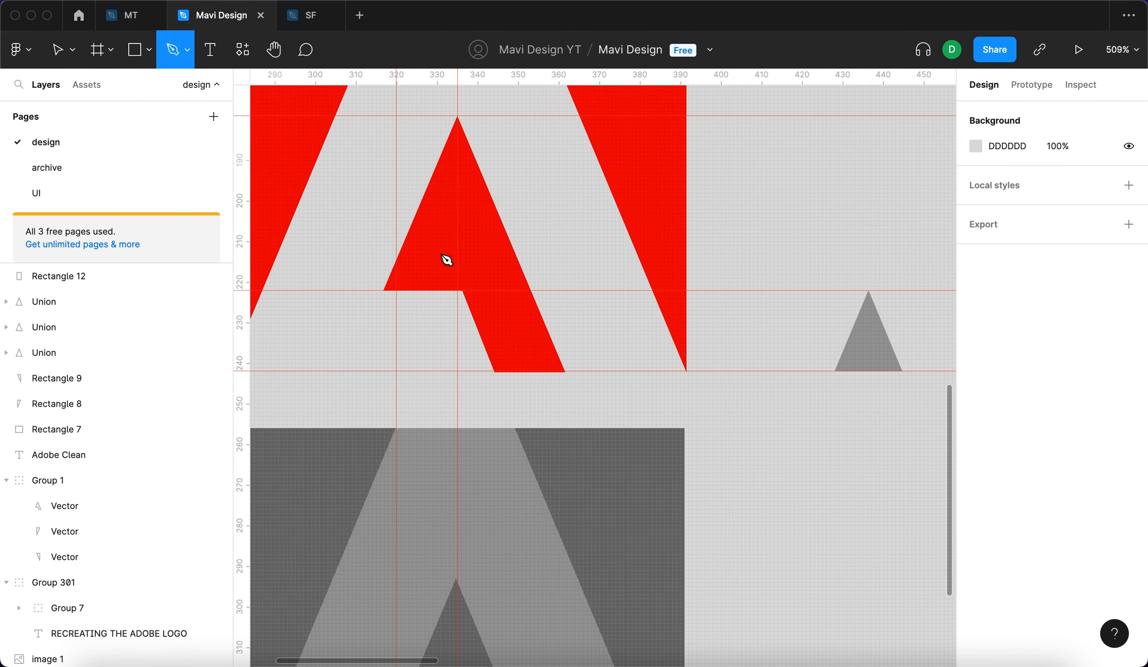
left_click(463, 291)
left_click(494, 371)
left_click(293, 371)
left_click(322, 291)
left_click(464, 290)
key("Return")
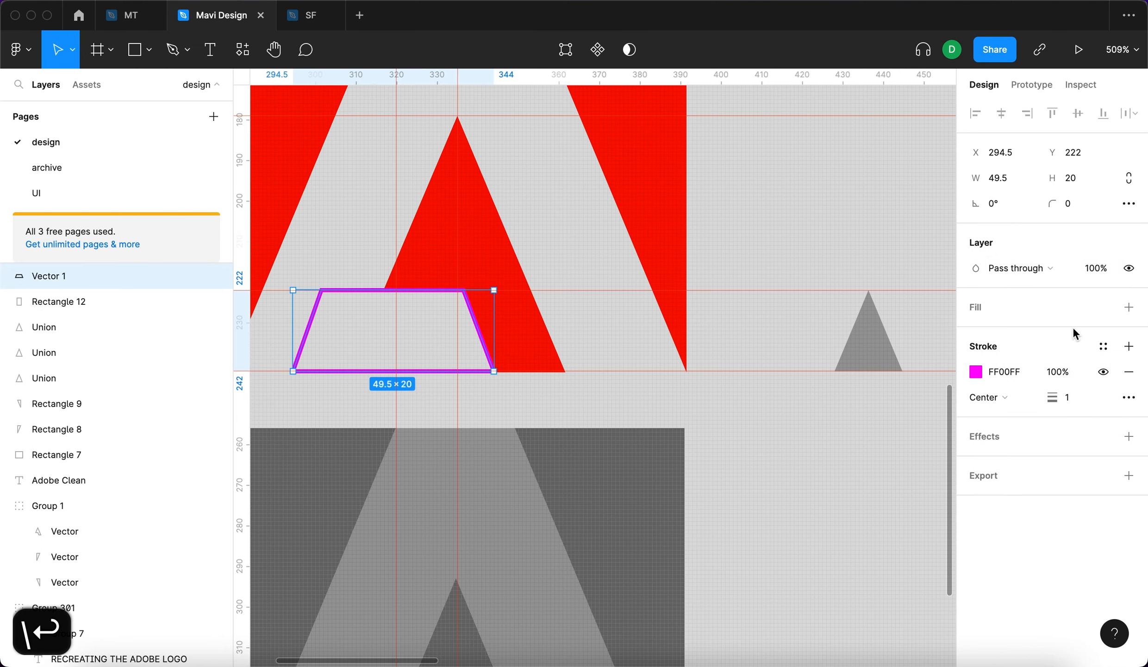
Give the trapezoid a 0326DD blue fill without a stroke and set its layer opacity to 70%.
left_click(1129, 307)
left_click(1000, 333)
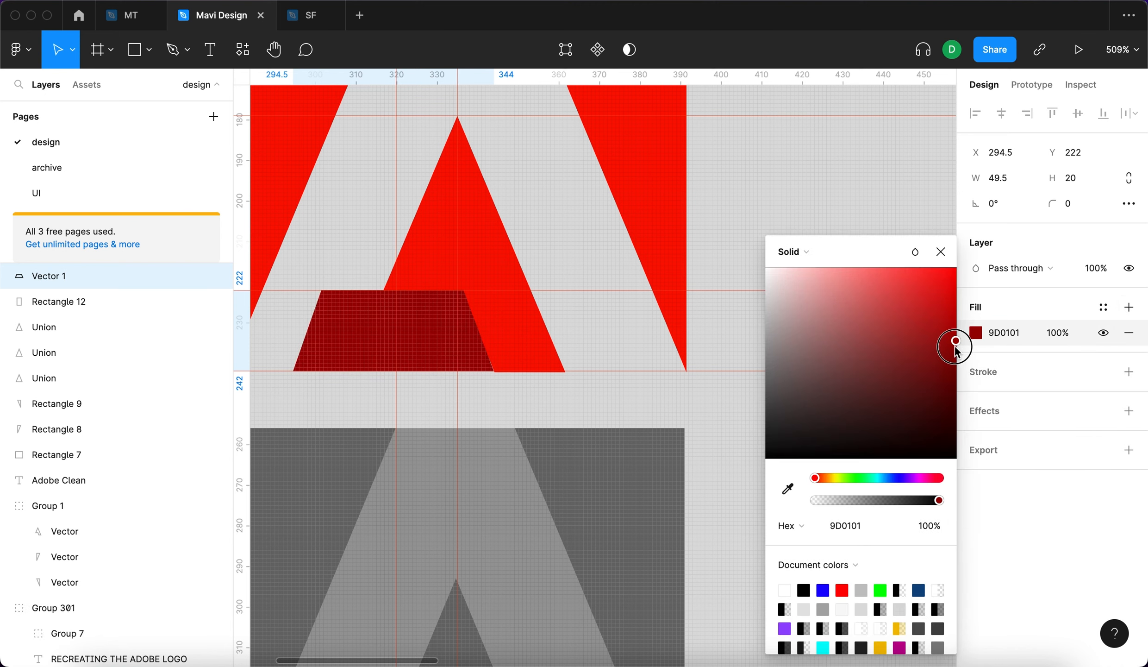
left_click_drag(955, 351, 875, 477)
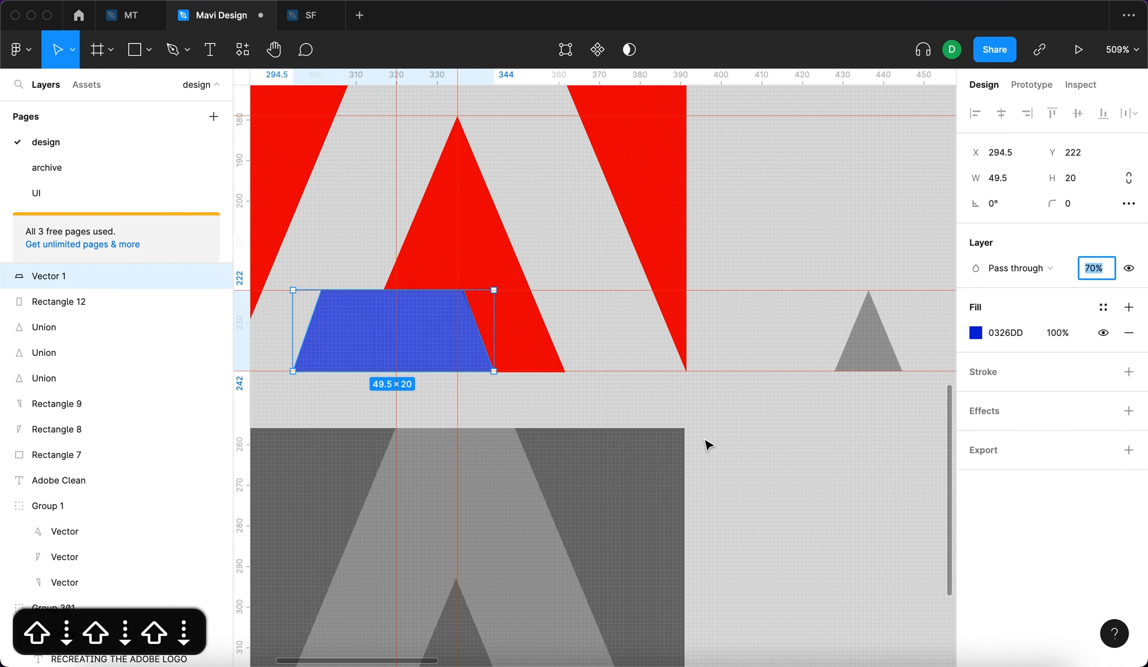
left_click(739, 479)
Move the blue trapezoid to the right of the red logo, above the small grey triangle.
left_click_drag(328, 368, 766, 242)
left_click(862, 333)
left_click(779, 195)
Draw a 20 × 20 square between the lower guides beside the small grey triangle and delete the blue trapezoid.
key("r")
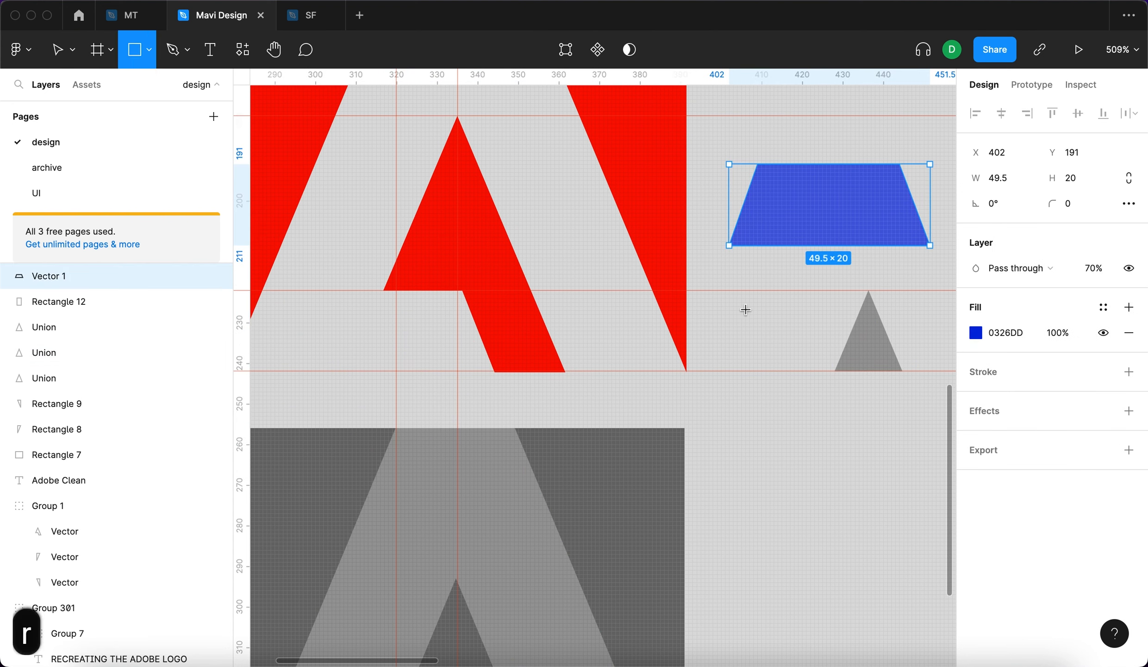
mouse_move(723, 291)
left_mouse_down()
mouse_move(787, 340)
mouse_move(802, 371)
left_mouse_up()
left_click(857, 237)
key("BackSpace")
Fill the 20 × 20 square with 000000 at 60% opacity.
left_click(762, 344)
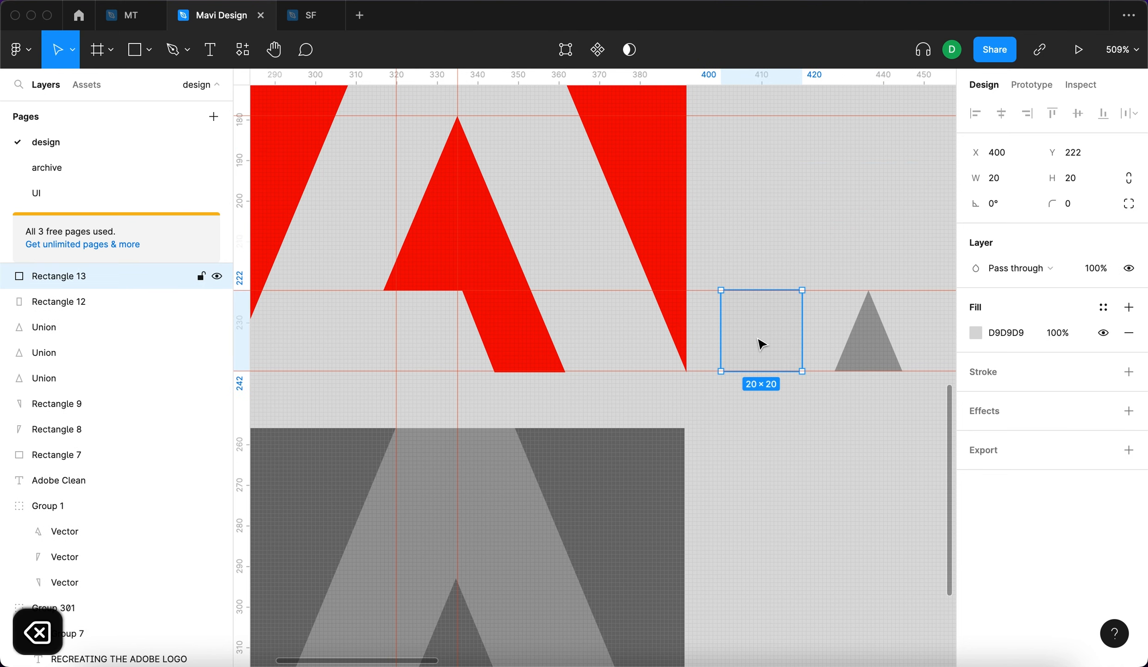
left_click(1004, 338)
type("0")
key("Return")
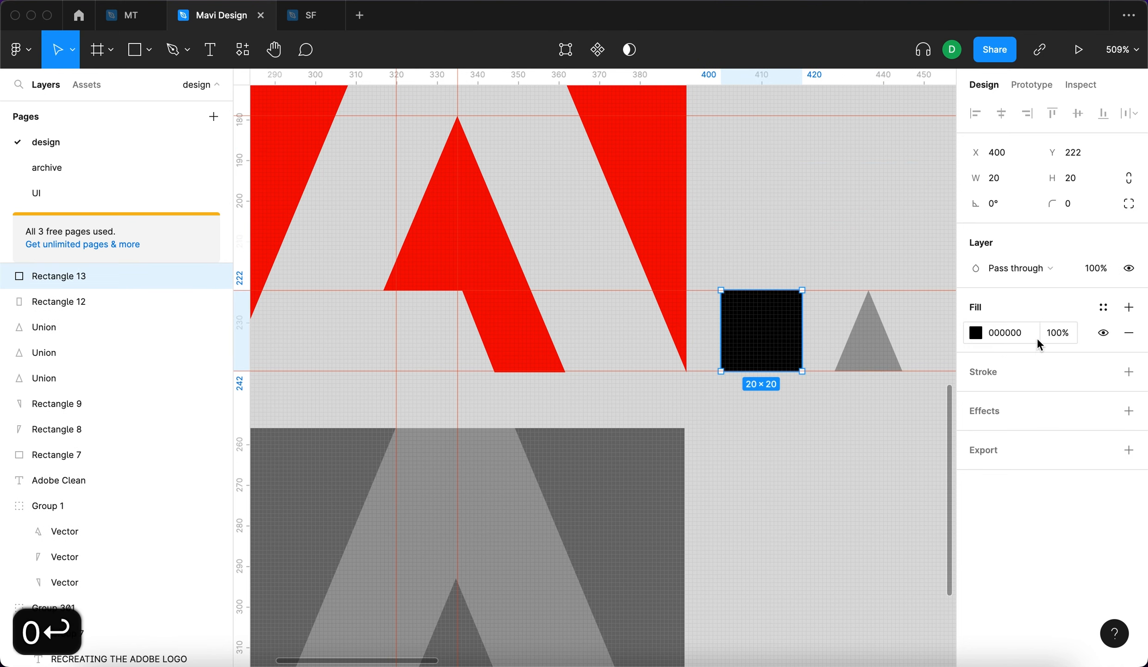
left_click(1058, 332)
key("shift+Down")
key("shift+Down")
key("shift+Down")
key("shift+Down")
key("Return")
Move the square over the left part of the small triangle and combine the two shapes with Union.
scroll(866, 333, "up", 5)
left_click_drag(487, 344, 629, 333)
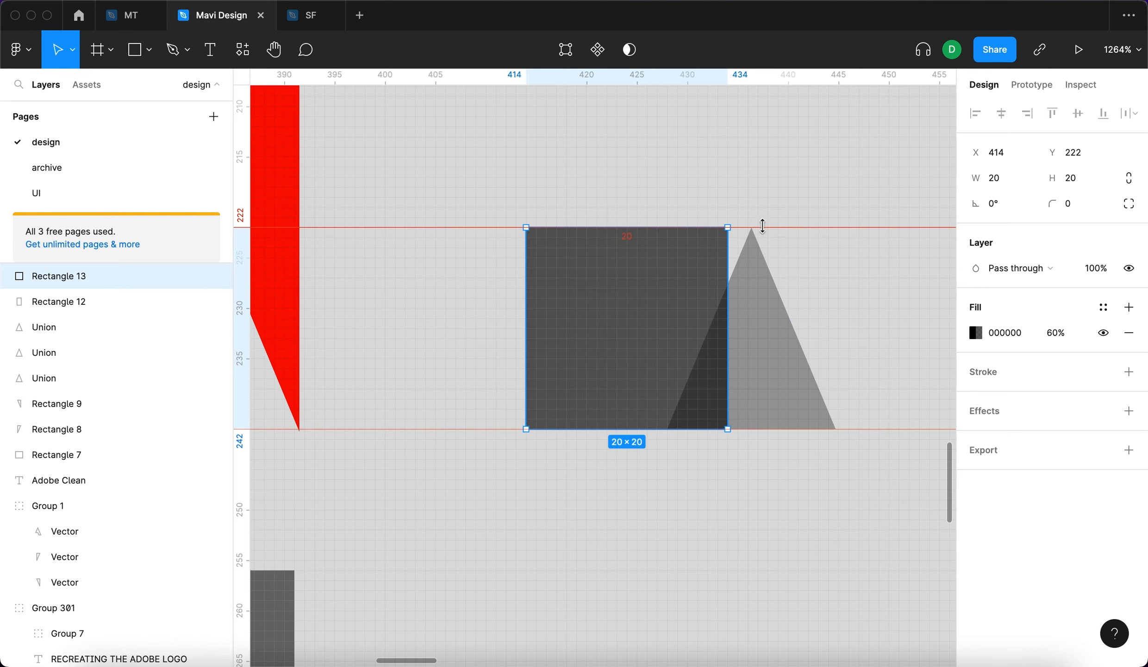
scroll(779, 305, "up", 8)
left_click(778, 340)
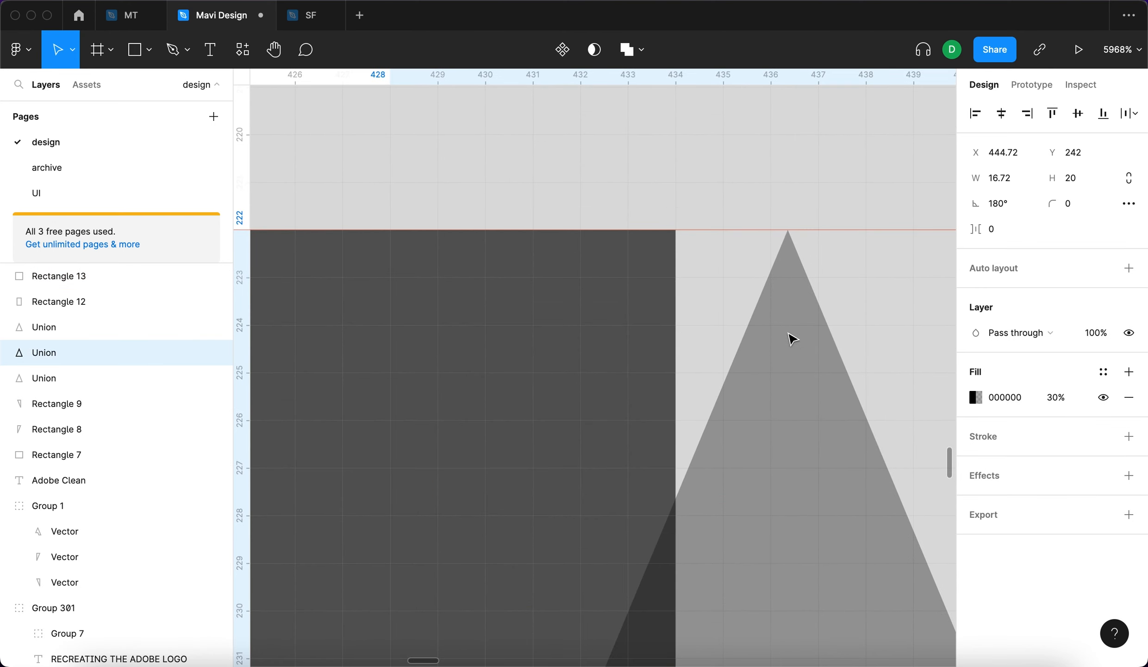
scroll(787, 254, "down", 8)
left_click(643, 354, "shift")
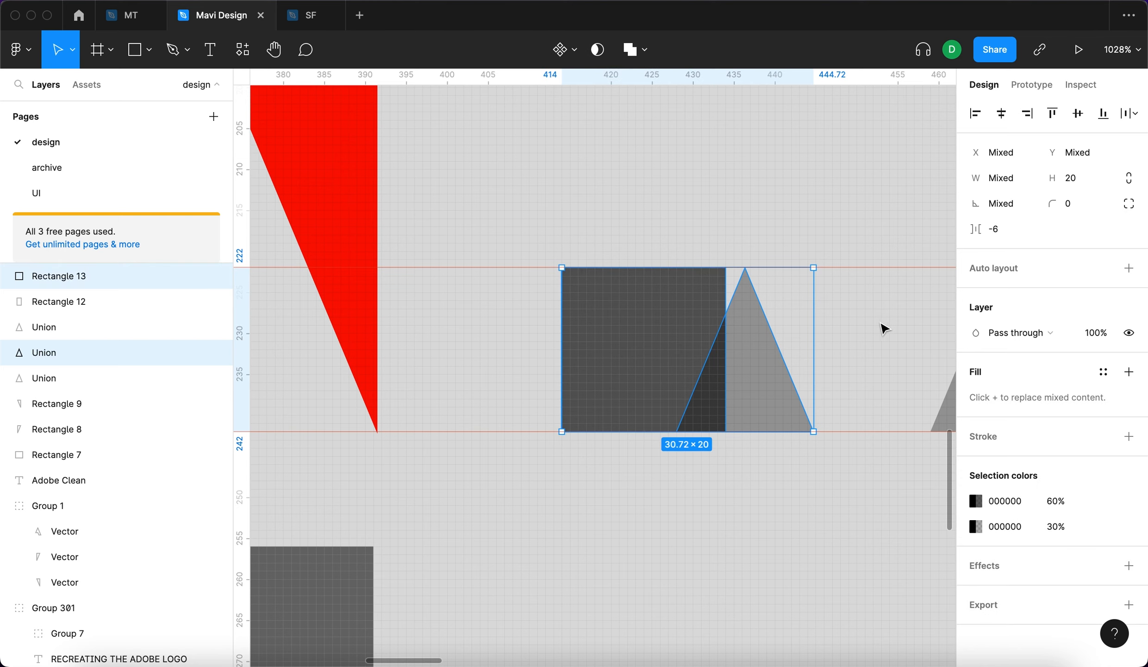
left_click(631, 49)
Check the overlap in the combined square and triangle and flatten it into a single vector.
scroll(747, 341, "up", 6)
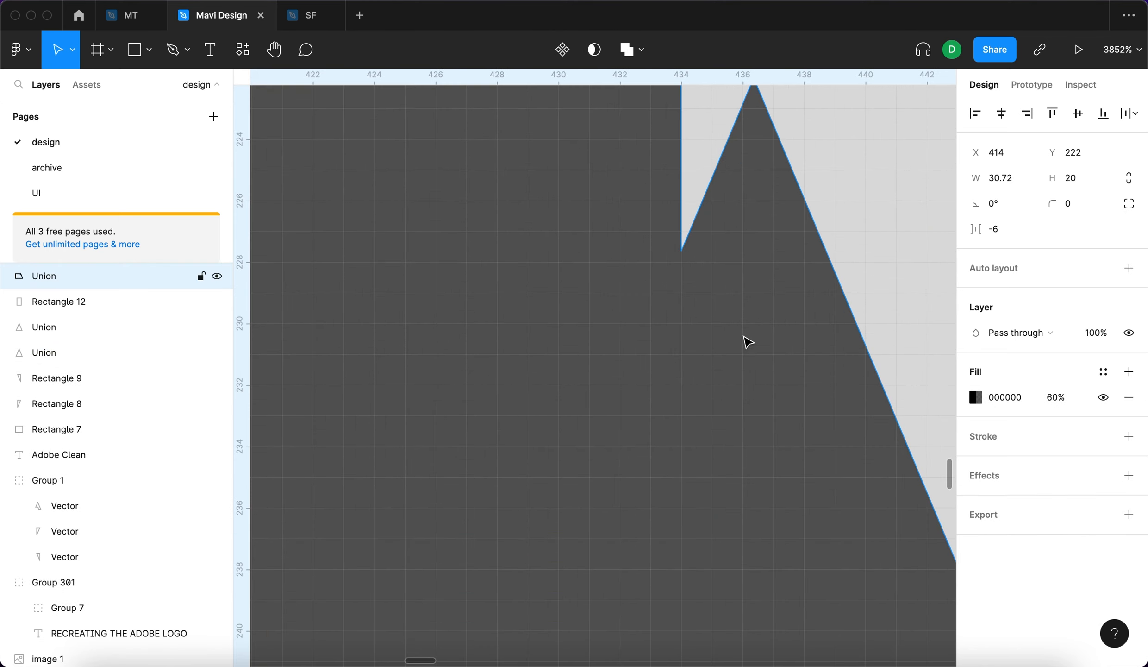
scroll(746, 341, "down", 6)
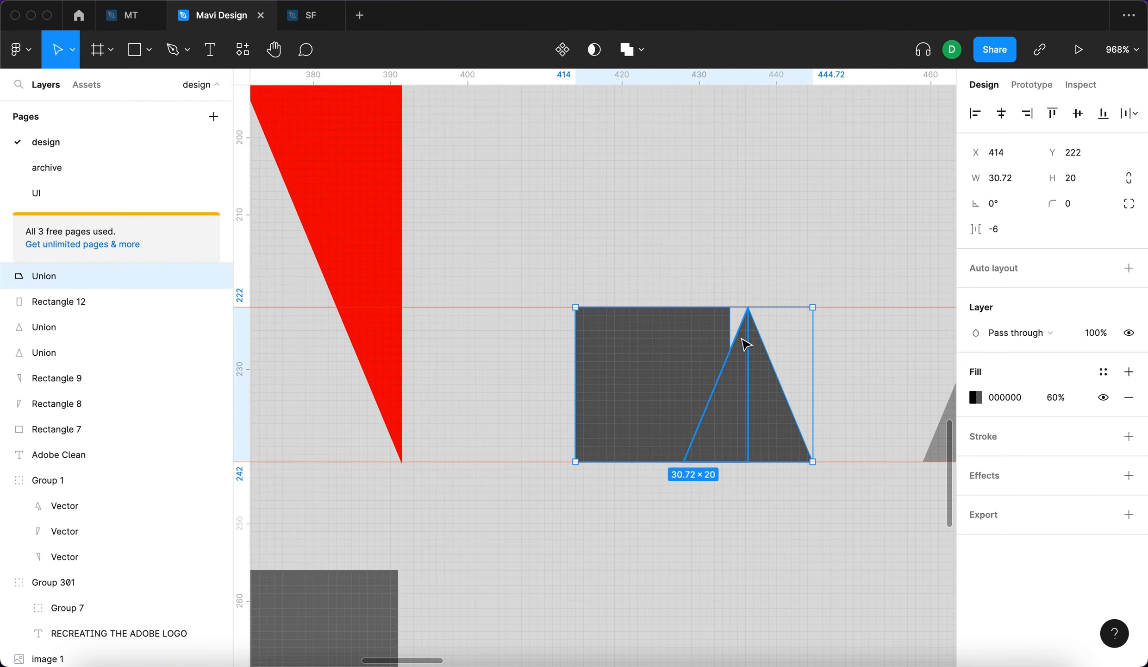
key("super+e")
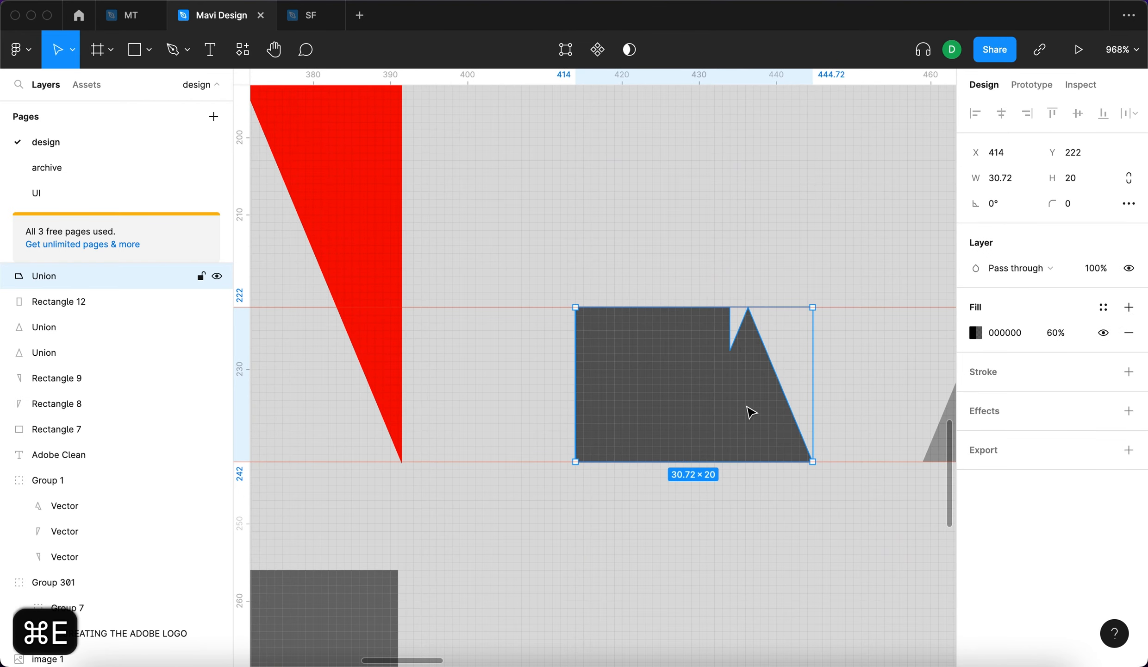
Delete and heal the notch's inner point in the flattened vector, making a closed trapezoid, and finish editing it.
scroll(753, 360, "up", 6)
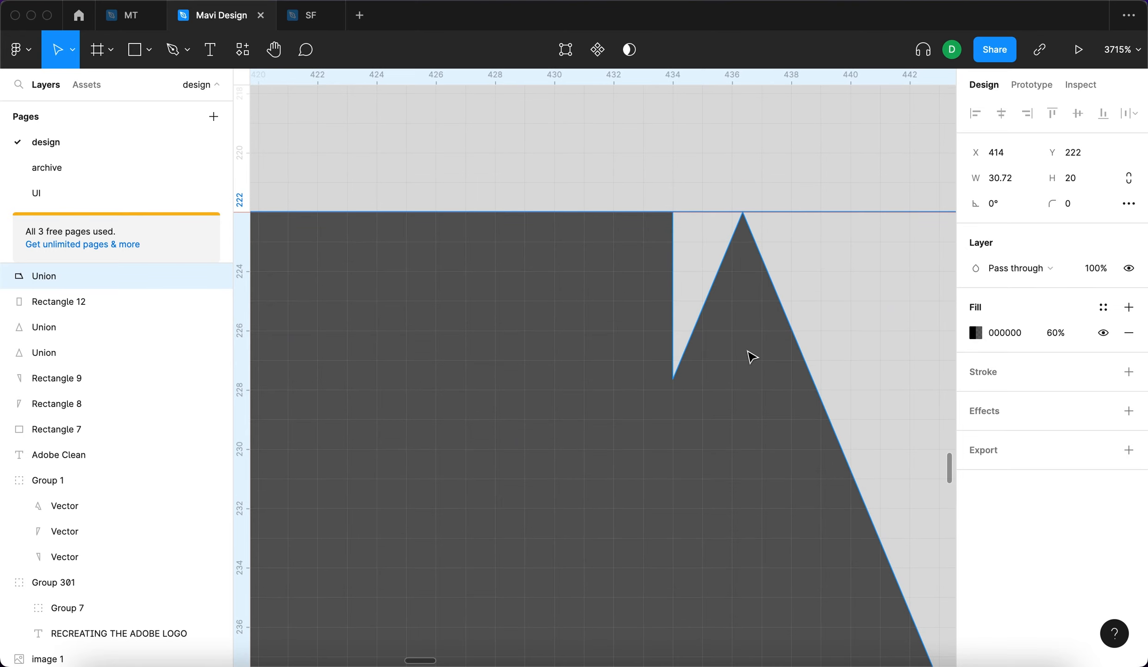
scroll(713, 390, "down", 4)
key("Return")
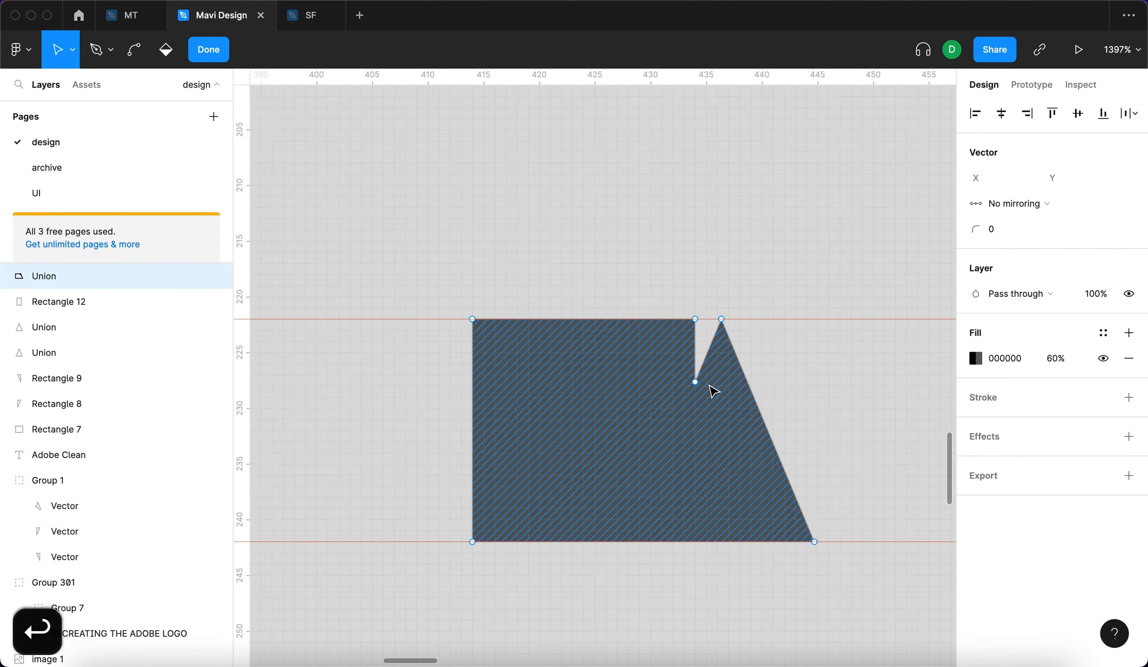
left_click(695, 382)
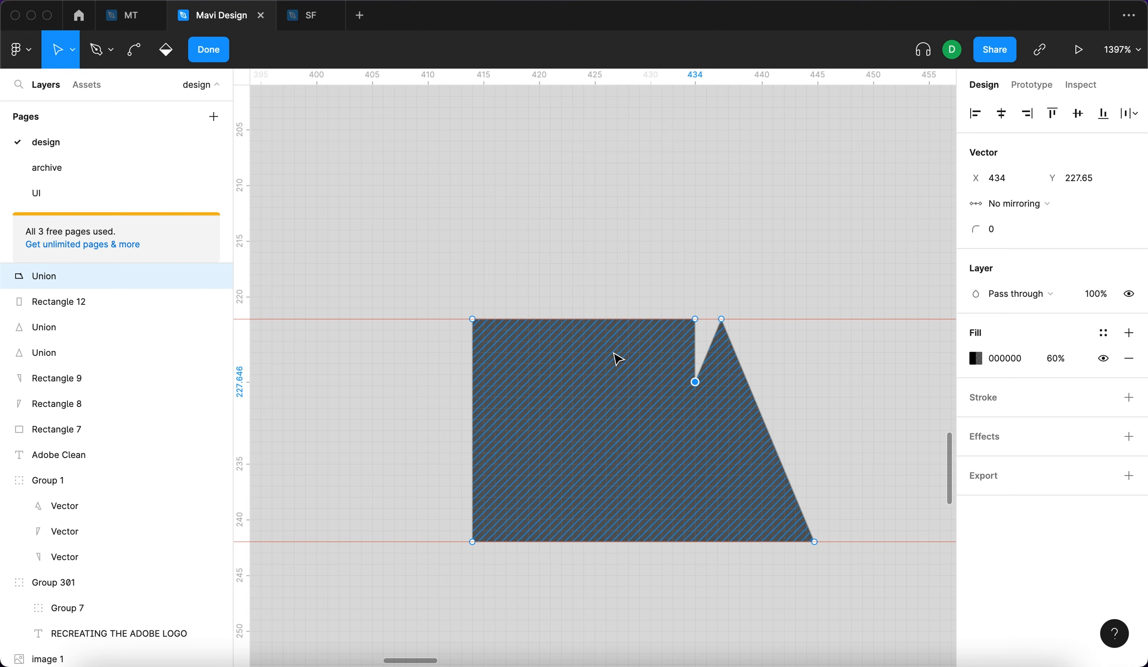
key("shift+BackSpace")
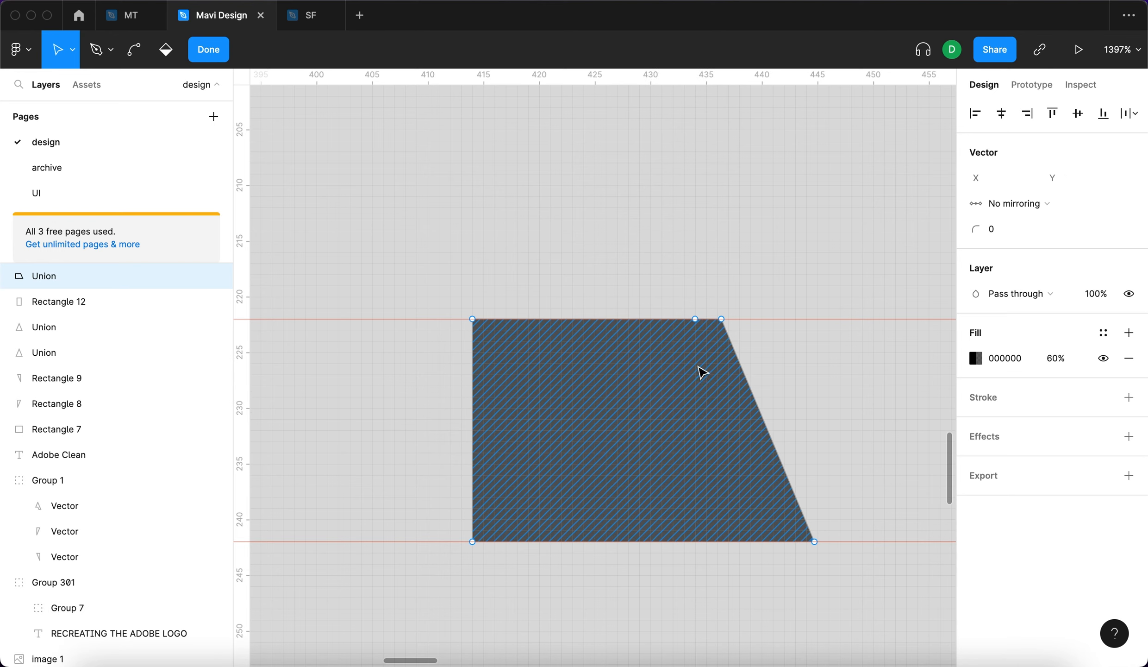
key("Return")
left_click(653, 258)
Move the dark trapezoid beneath the red logo to X 293, keeping it between the two lower guides.
scroll(653, 258, "down", 10)
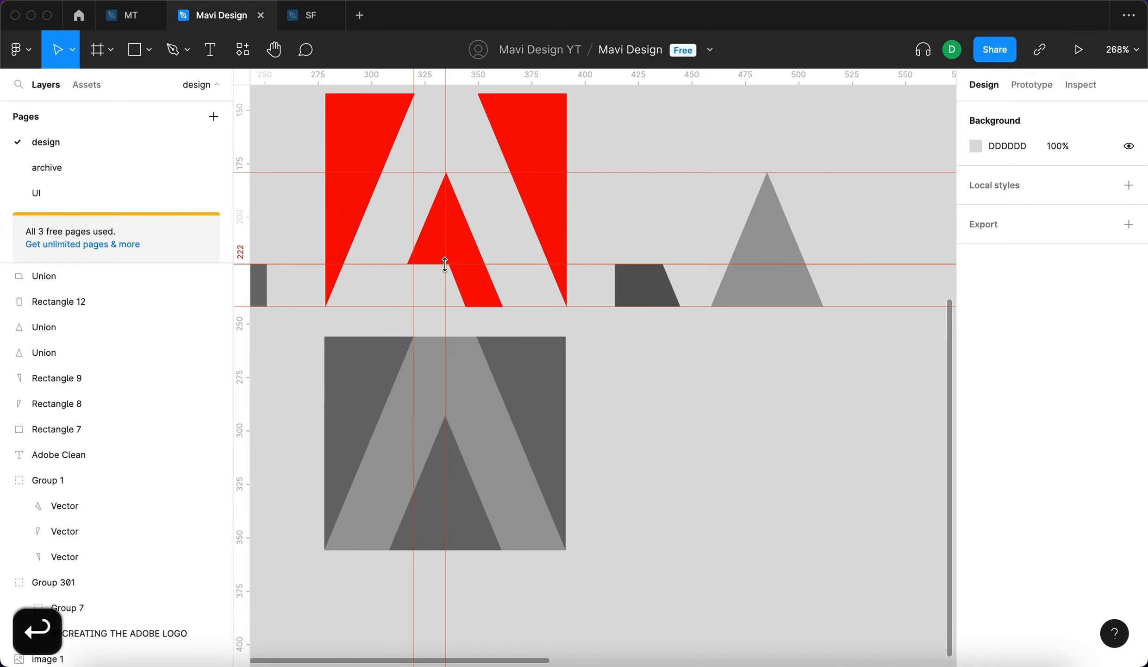
left_click(646, 288)
scroll(686, 292, "left", 3)
left_click_drag(704, 294, 459, 300)
key("Escape")
scroll(472, 269, "up", 5)
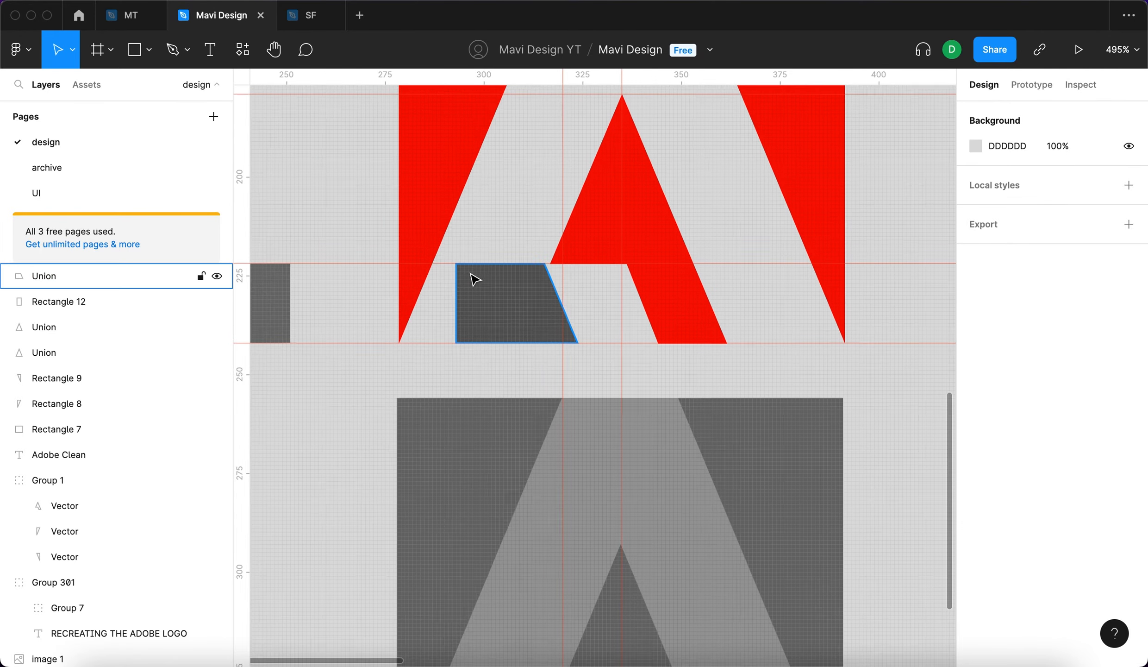
Examine the trapezoid's position against the red logo's lower cut-out and the grey copy below.
scroll(475, 279, "down", 4)
left_click(505, 290)
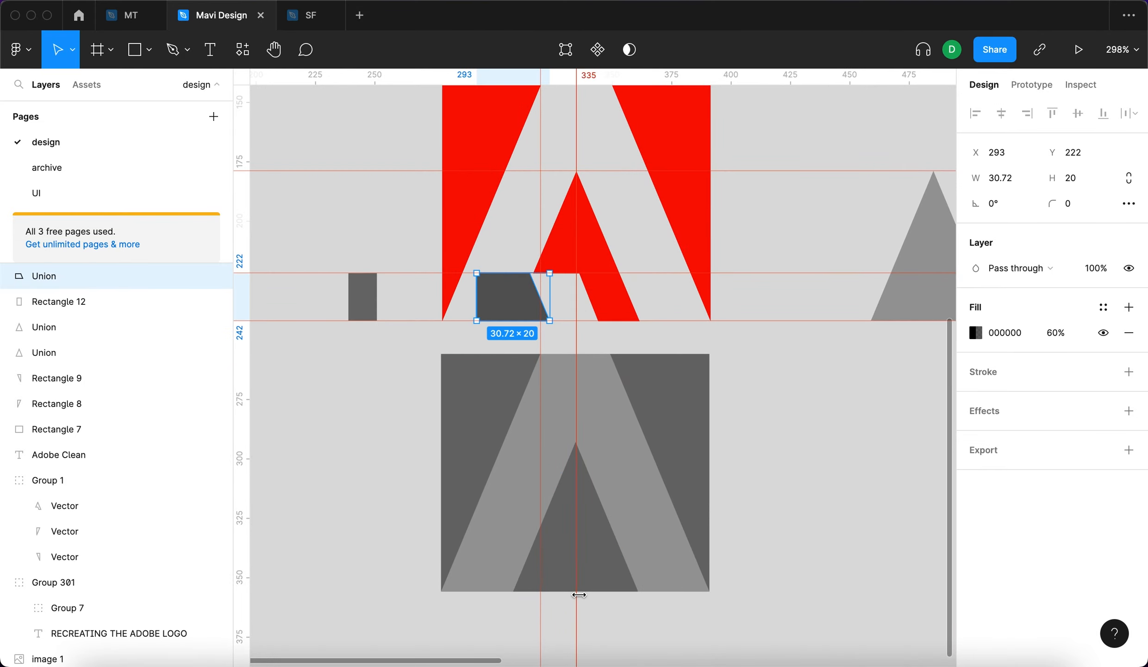
scroll(507, 300, "up", 5)
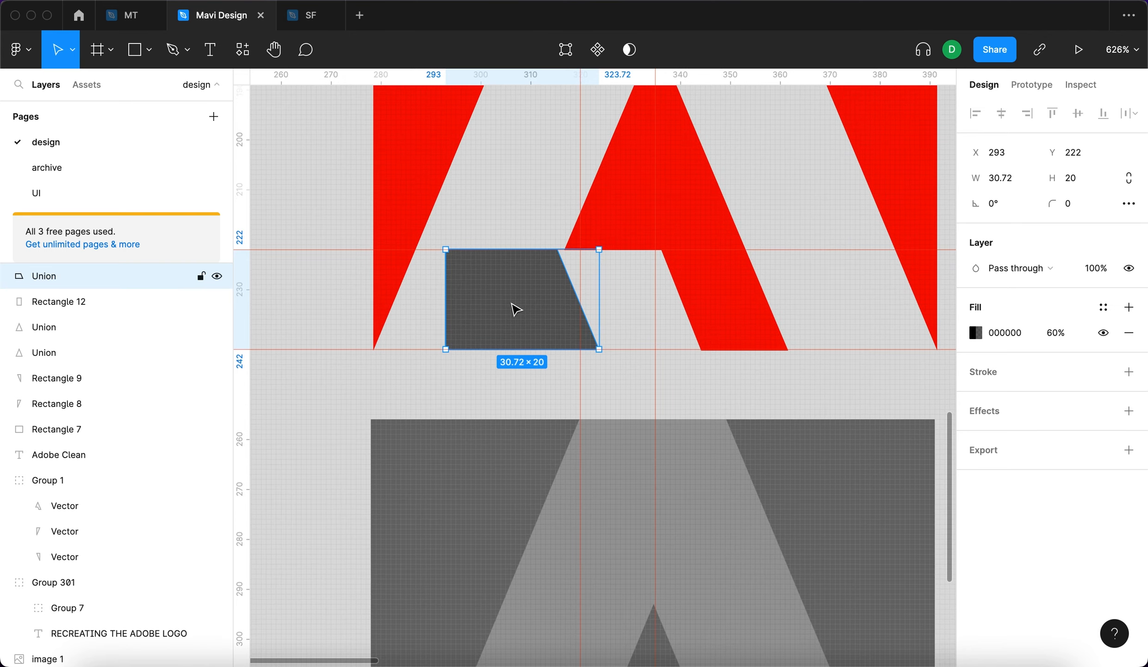
scroll(564, 311, "down", 5)
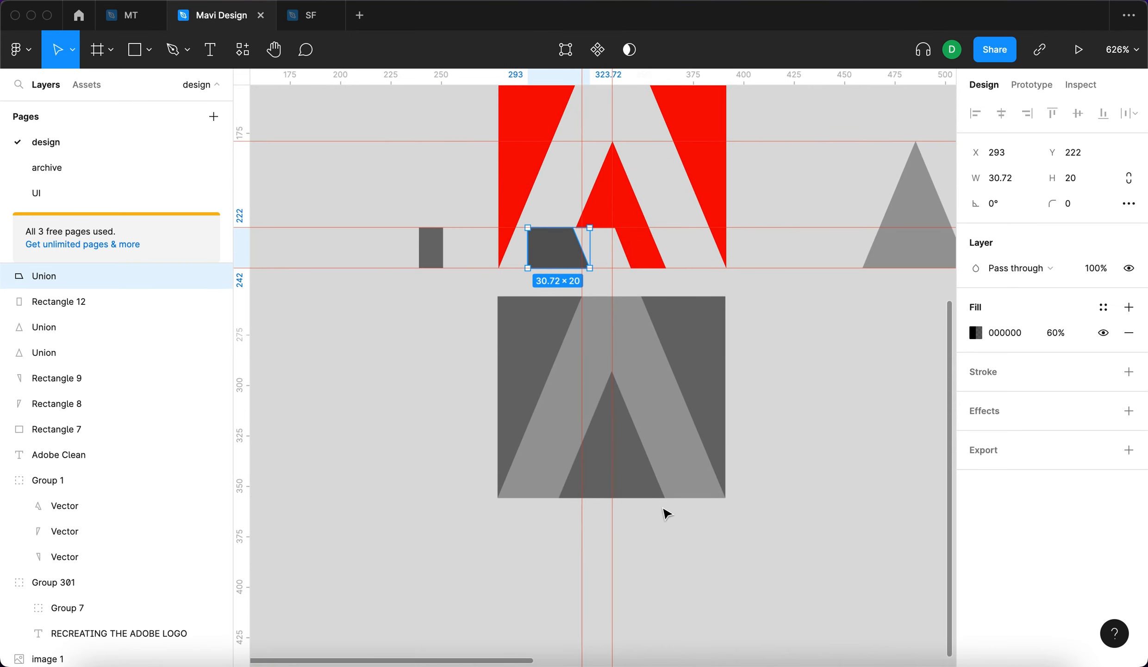
left_click(584, 257)
scroll(584, 256, "up", 5)
left_click(528, 256)
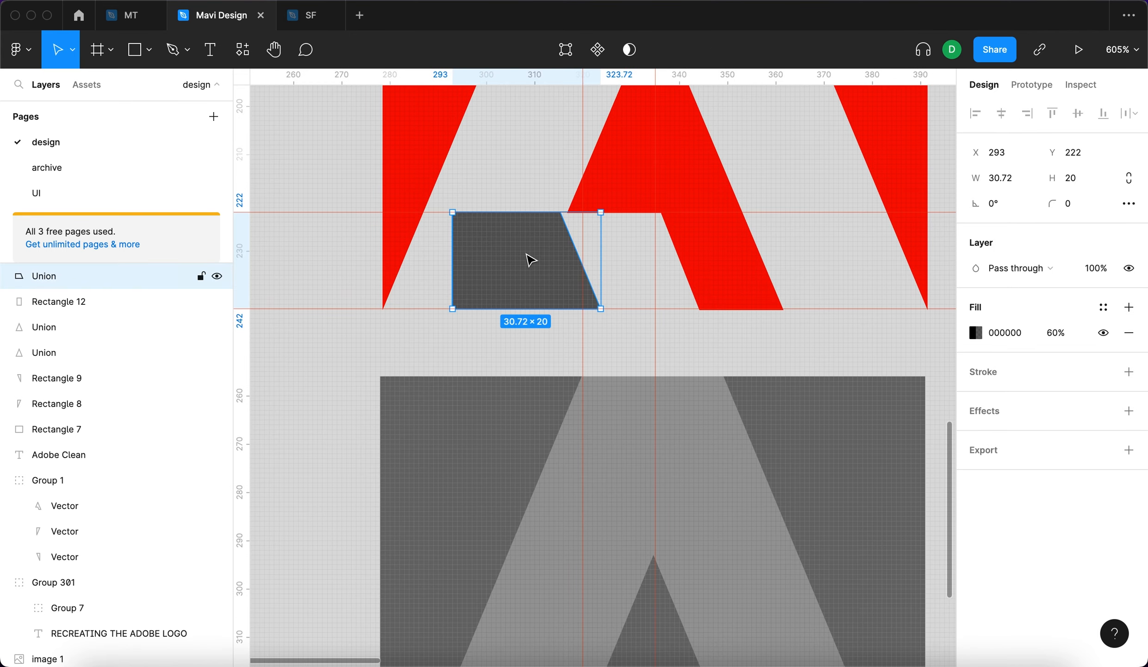
left_click(697, 326)
scroll(696, 322, "left", 1)
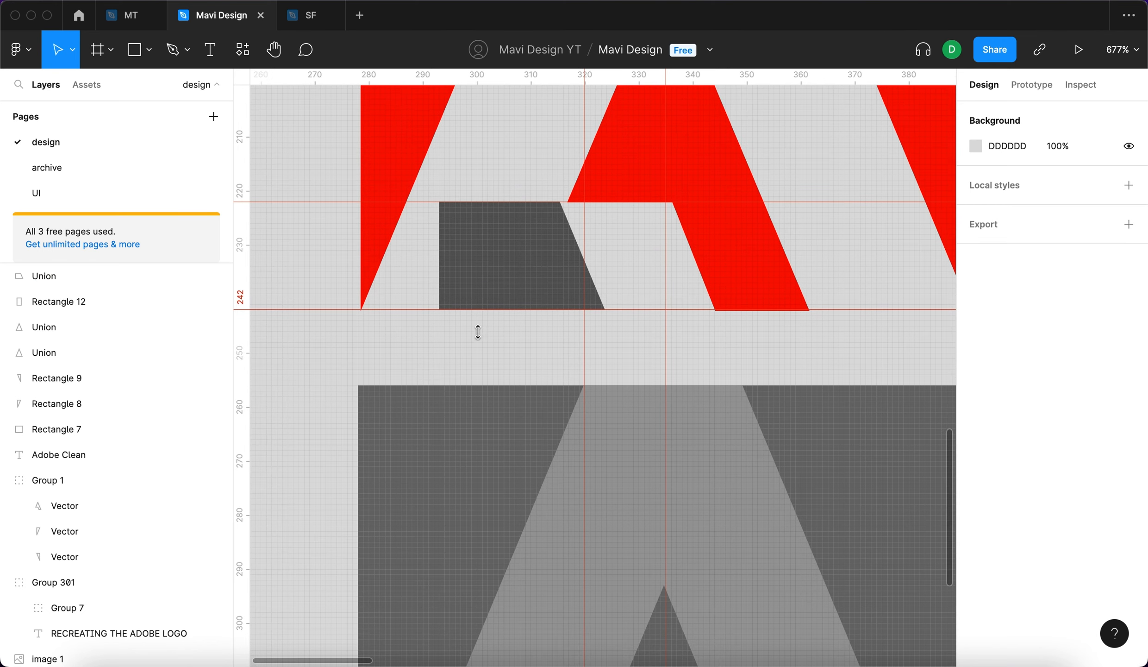
Draw a 66 × 4 measuring bar from the logo's left edge to the red leg's lower-left corner, with its top at Y 242.
left_click(393, 309)
left_click(138, 54)
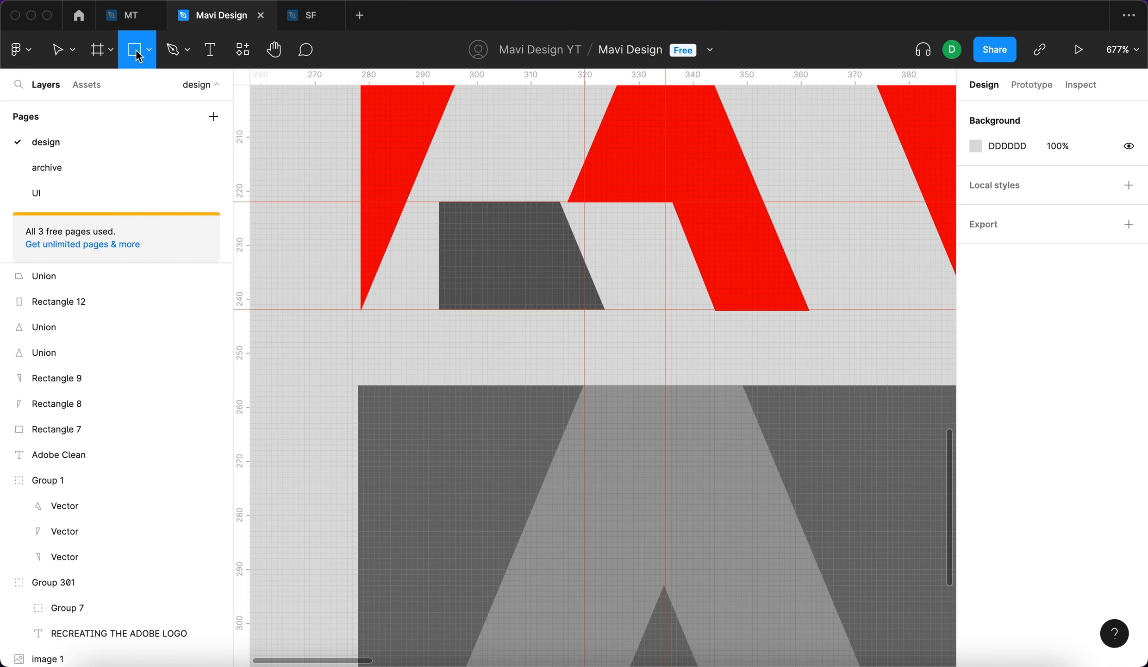
mouse_move(361, 320)
left_mouse_down()
mouse_move(547, 355)
mouse_move(743, 340)
mouse_move(715, 344)
left_mouse_up()
key("Up")
scroll(711, 331, "up", 10)
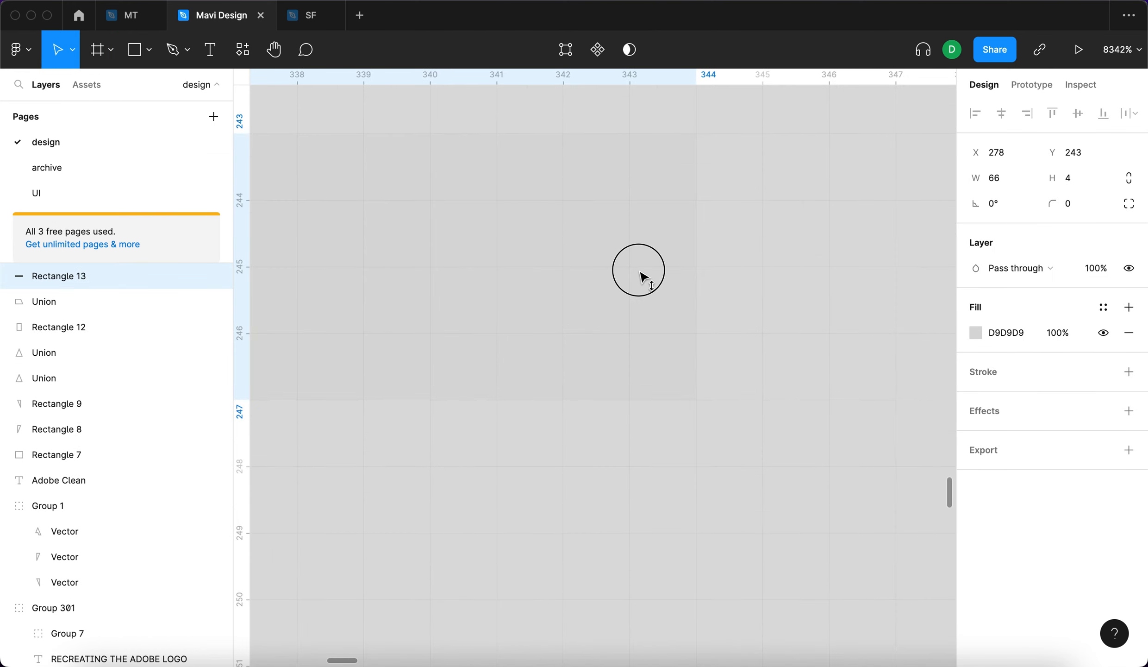
key("Up")
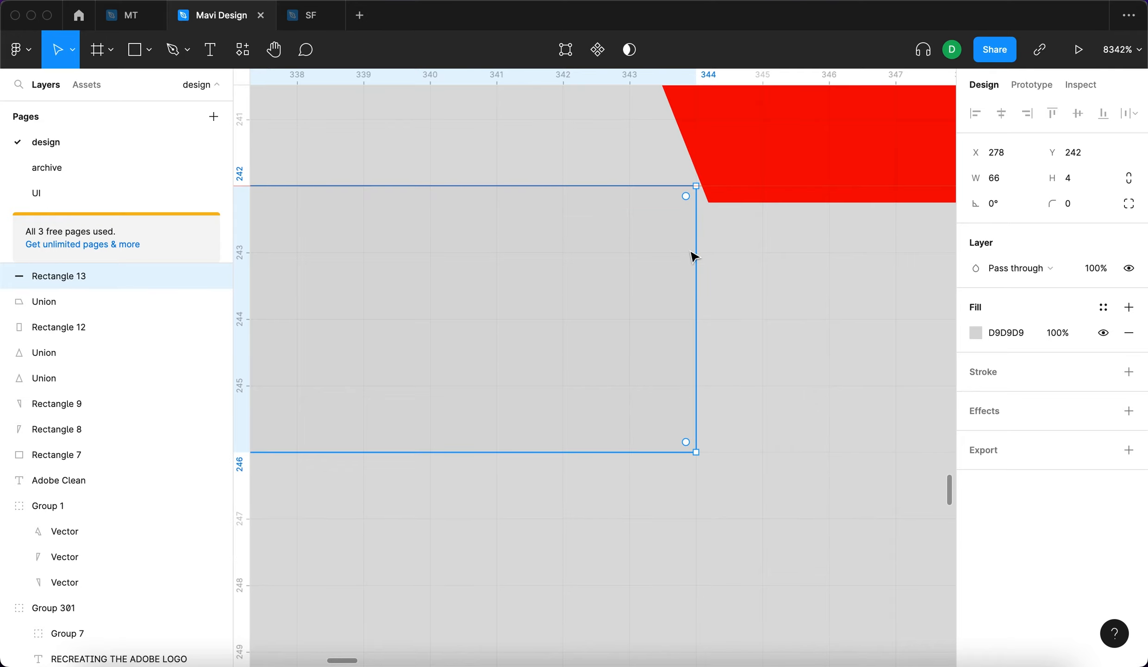
Fill the measuring bar with 000000 at 50% opacity.
type("0")
key("Return")
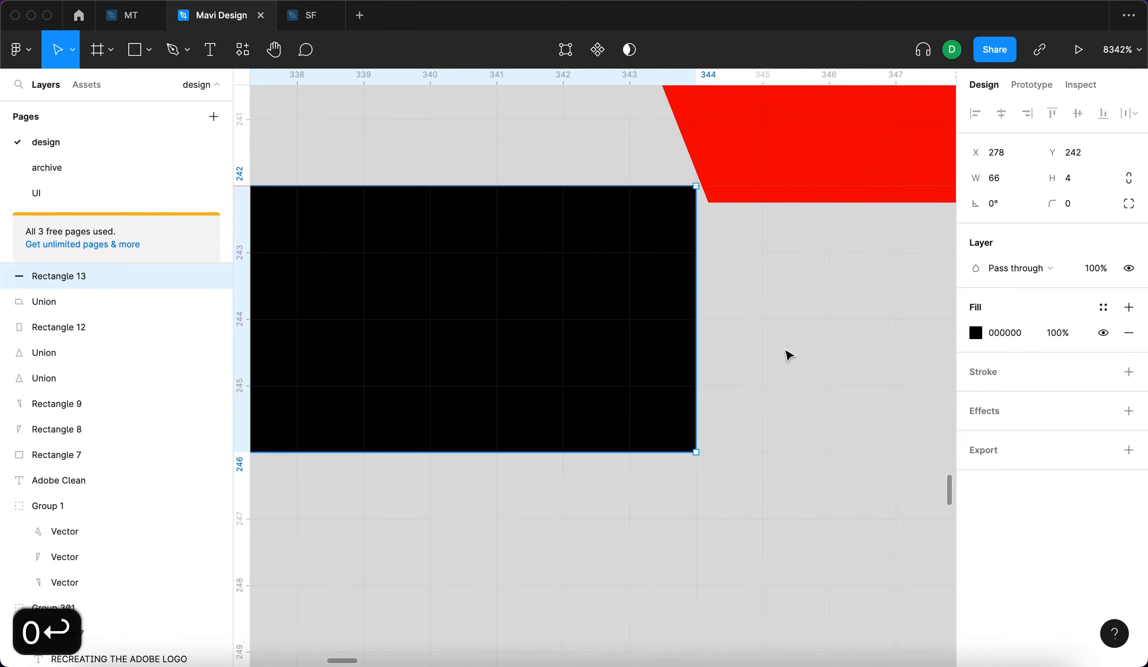
scroll(790, 355, "down", 8)
scroll(769, 300, "up", 7)
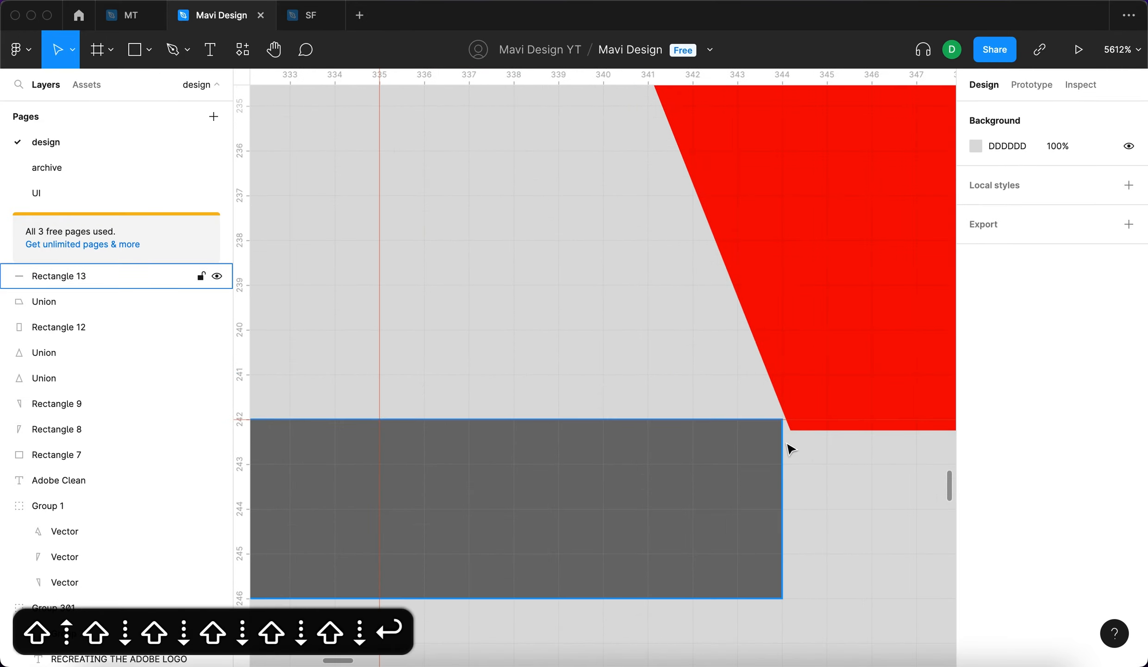
Check the bar's right end against the red leg's corner and move the bar down to Y 247.
scroll(790, 448, "up", 6)
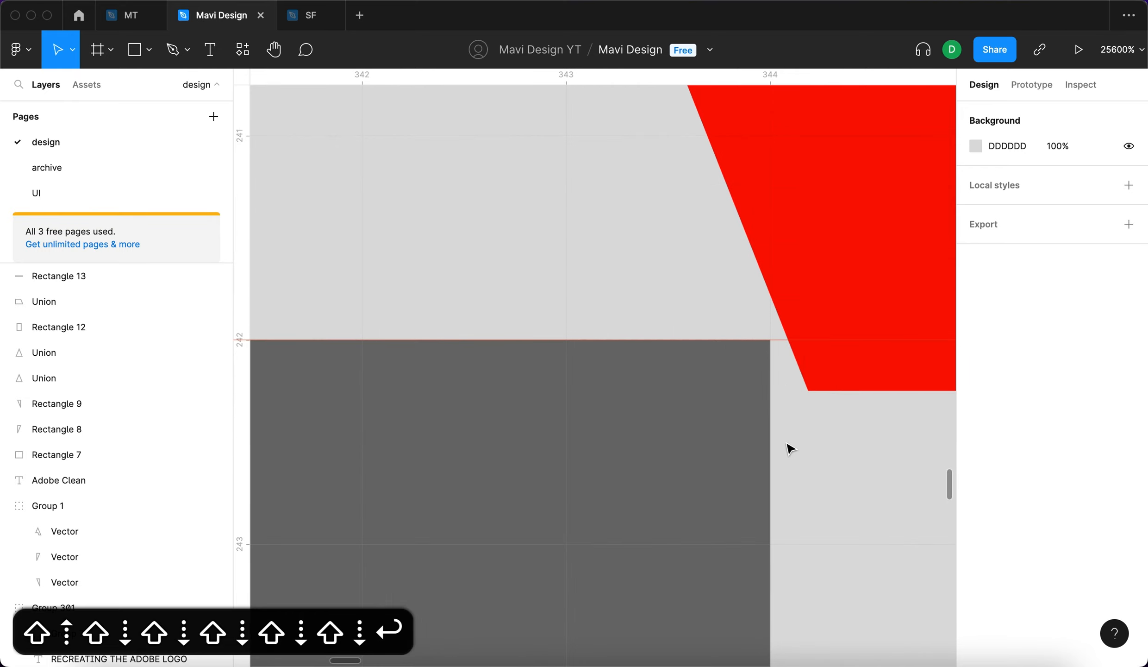
scroll(831, 514, "down", 3)
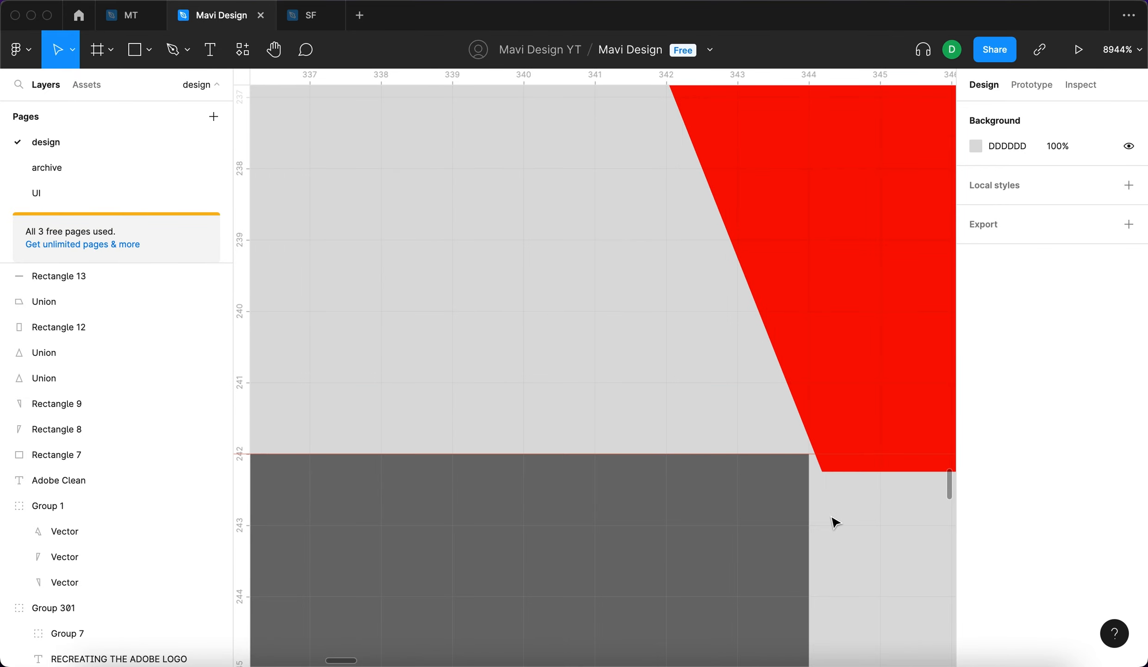
scroll(831, 523, "down", 6)
scroll(825, 513, "down", 3)
left_click_drag(780, 441, 778, 489)
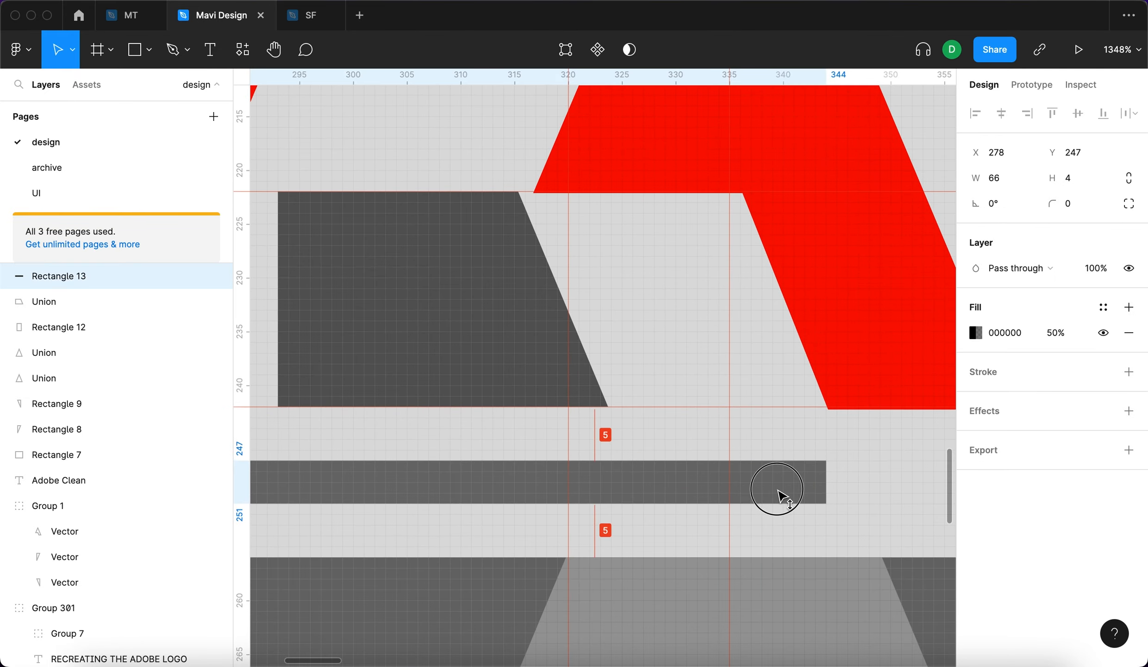
Move the measuring bar below the grey logo copy to Y 381 and place the trapezoid over the copy.
scroll(779, 495, "down", 5)
scroll(528, 519, "down", 4)
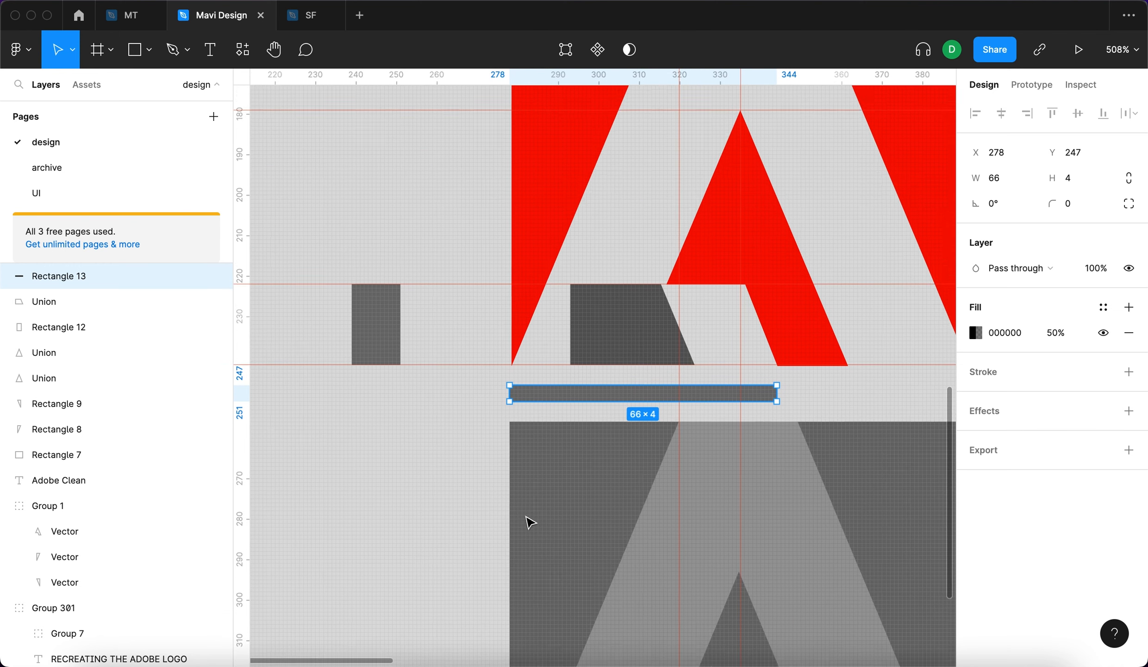
left_click(464, 482)
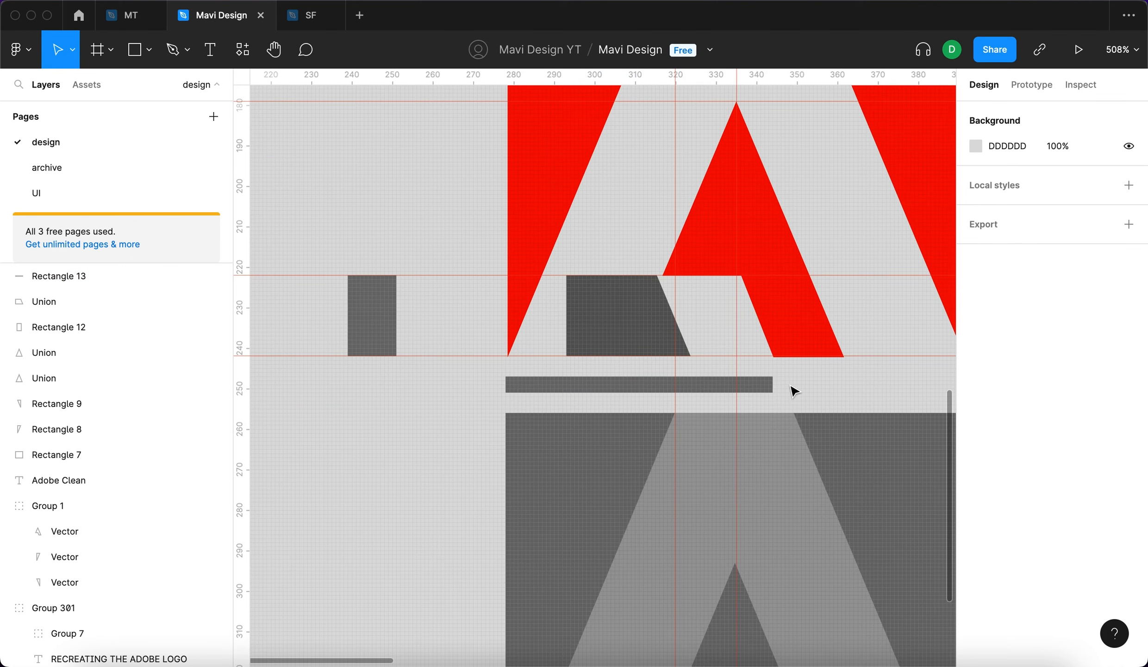
scroll(794, 391, "down", 5)
left_click(677, 266)
left_click_drag(676, 274, 679, 517)
left_click_drag(679, 226, 690, 332)
Align the trapezoid's bottom edge with the bottom of the large grey rectangle.
left_click(780, 348, "shift")
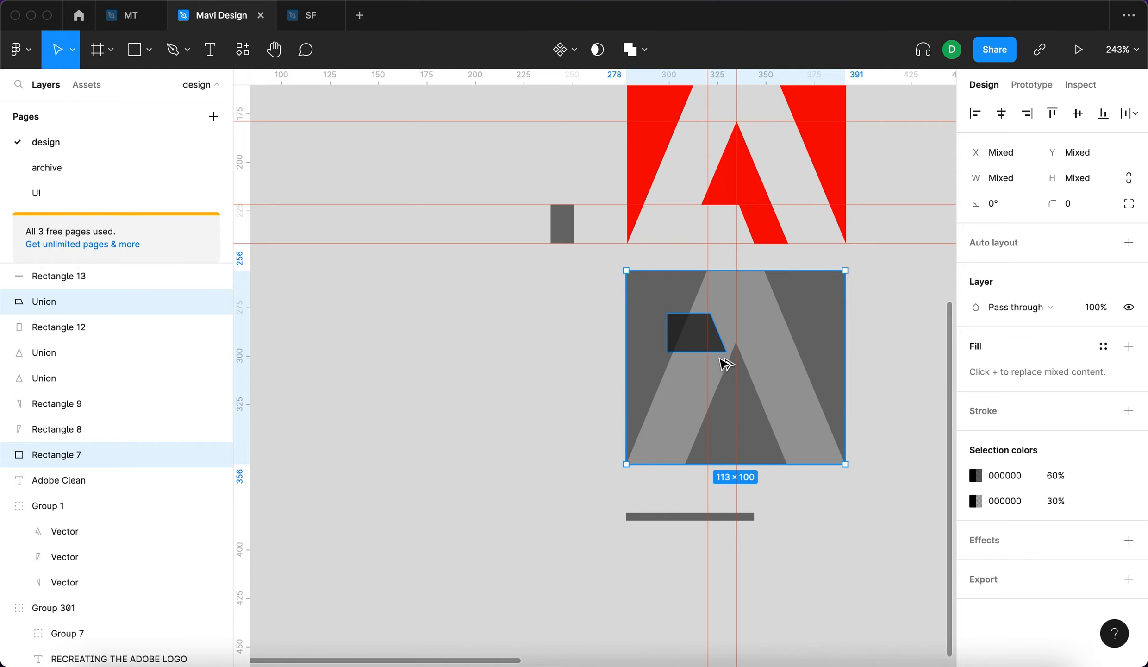
key("alt+s")
scroll(705, 465, "up", 10)
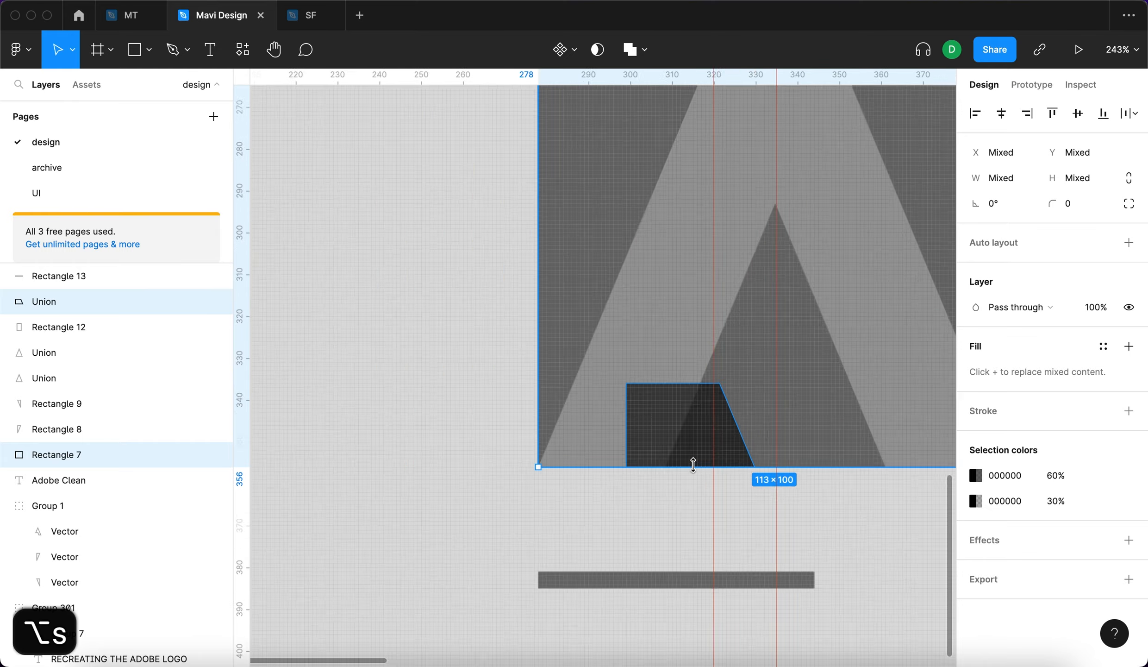
scroll(566, 506, "down", 8)
left_click(564, 534)
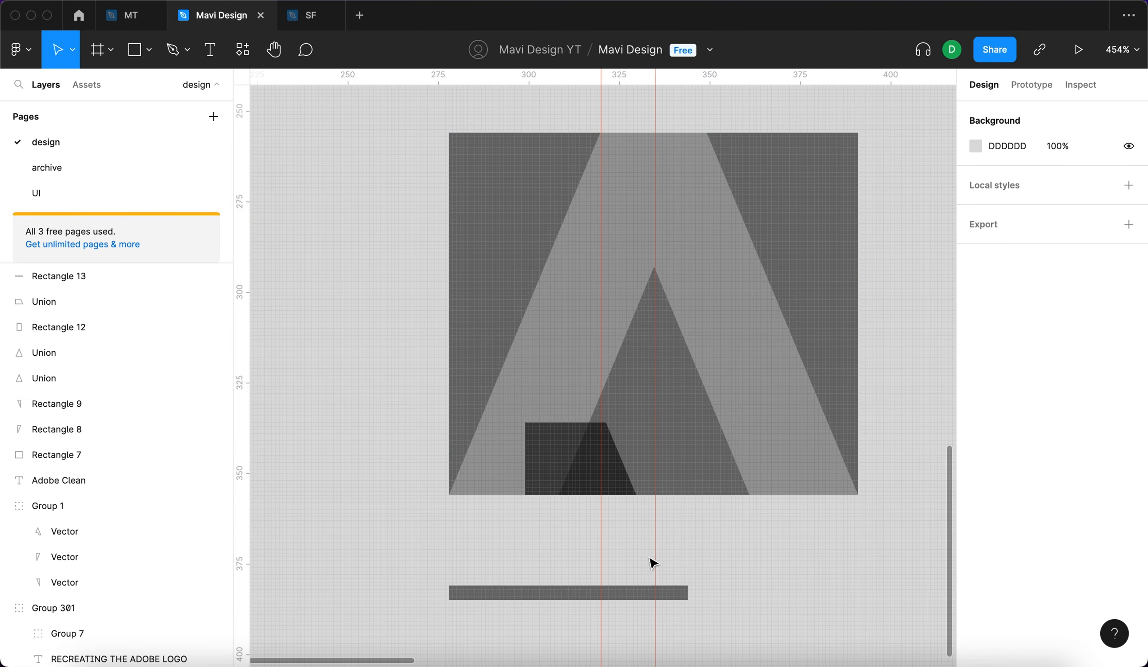
Align the right edges of the trapezoid and the measuring bar.
left_click(672, 597)
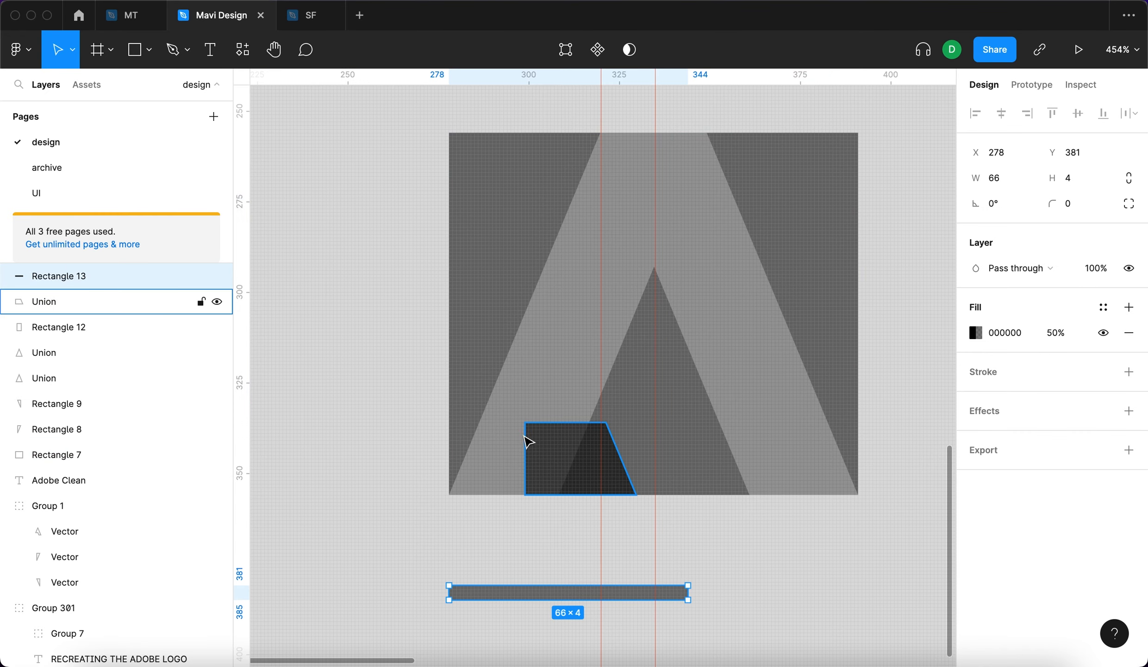
left_click(551, 459)
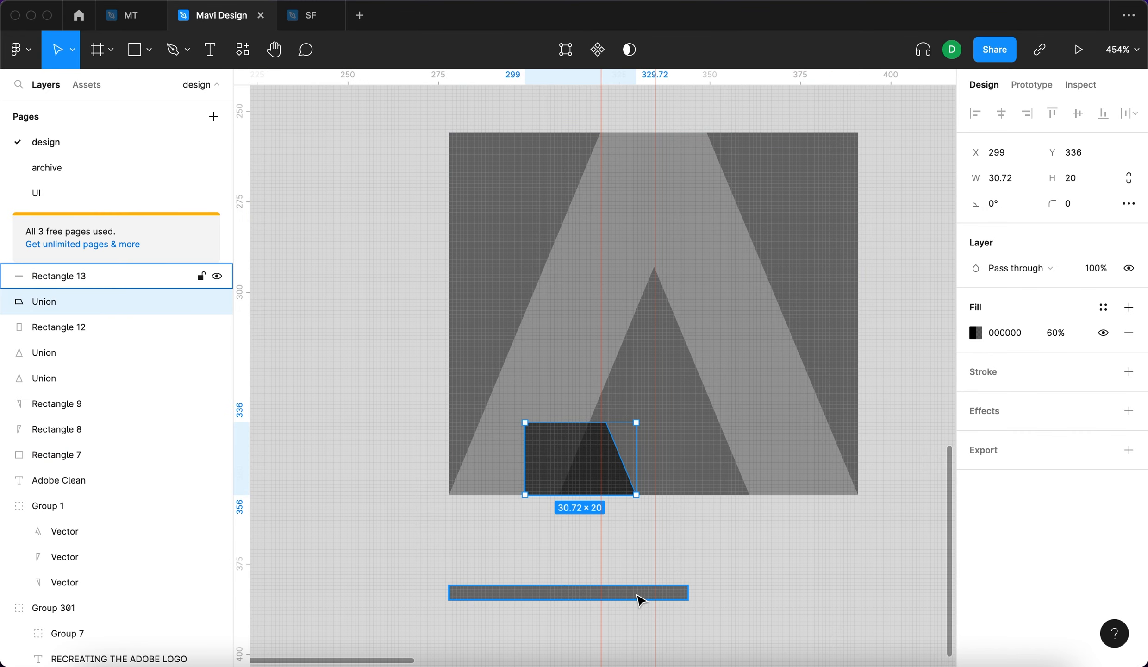
left_click(566, 594, "shift")
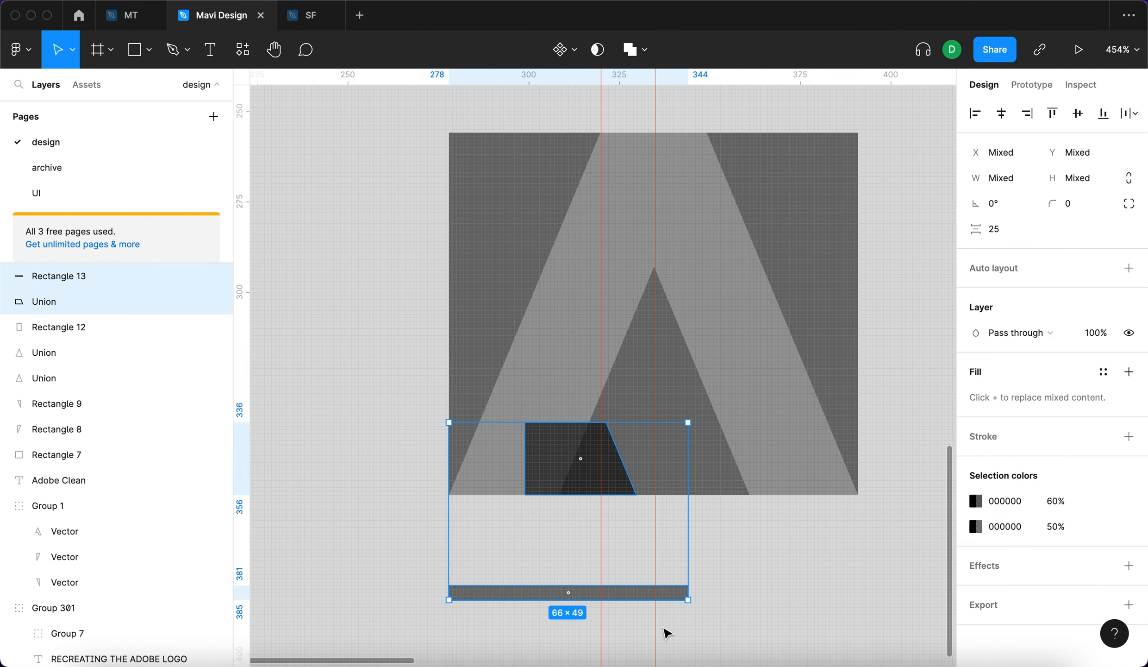
scroll(626, 571, "up", 5)
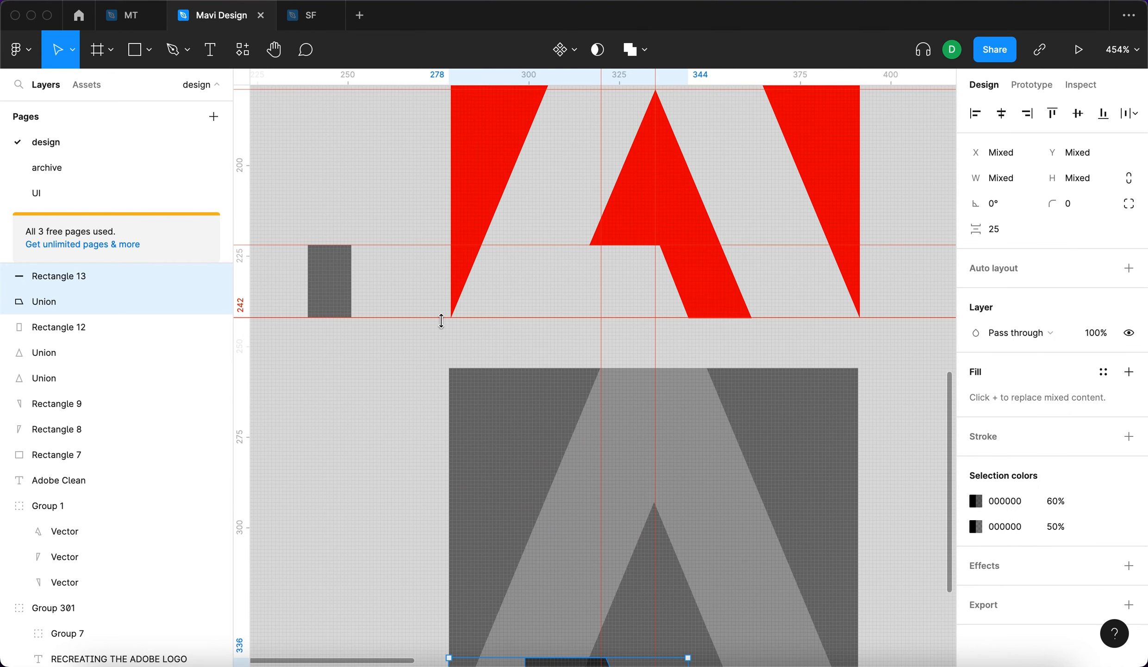
left_click(405, 469)
scroll(415, 453, "down", 3)
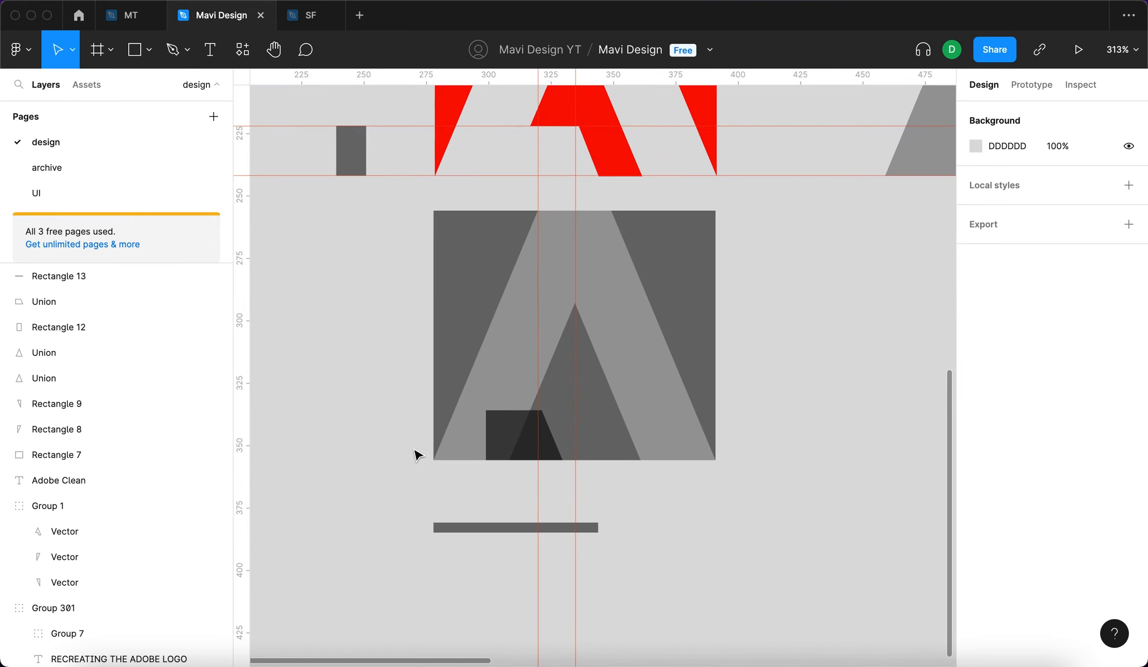
left_click(522, 440)
left_click(518, 527, "shift")
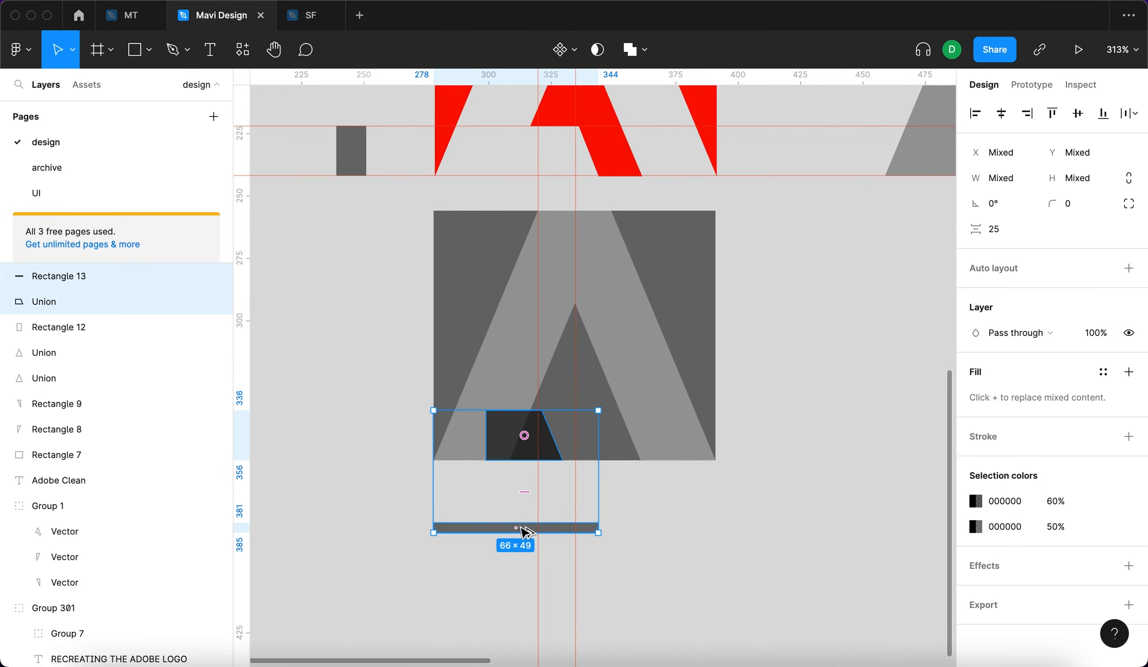
key("alt+d")
left_click(456, 499)
Extend the trapezoid's two left corner points outward to X 303, past the small triangle's lower-left corner.
scroll(597, 484, "up", 3)
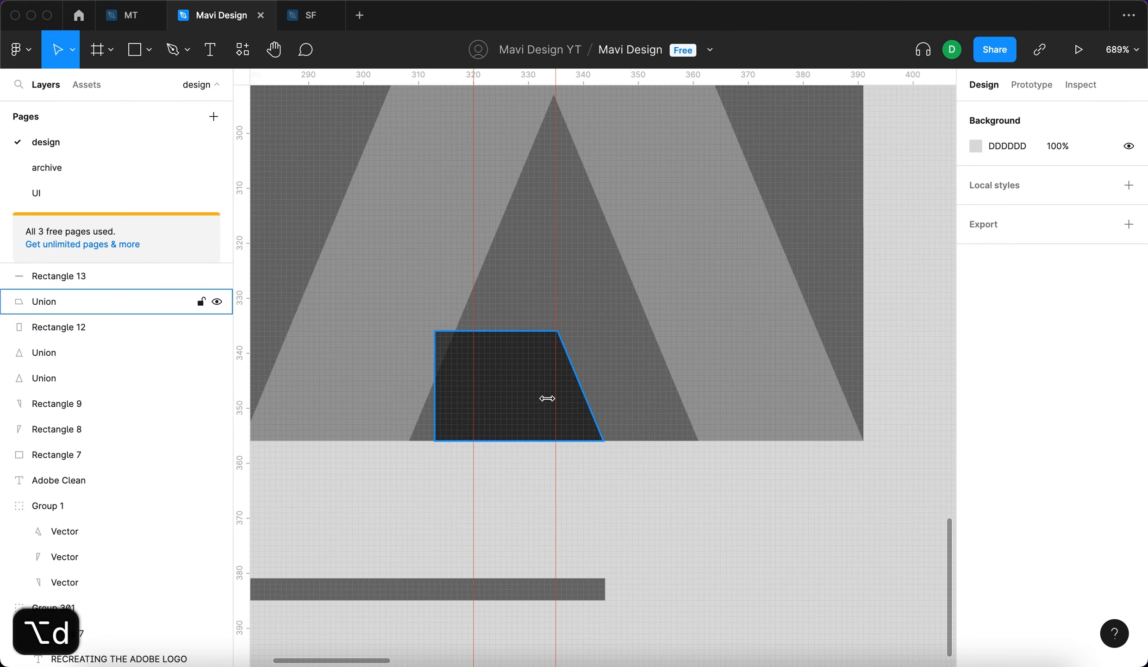
scroll(556, 341, "up", 8)
scroll(566, 299, "down", 8)
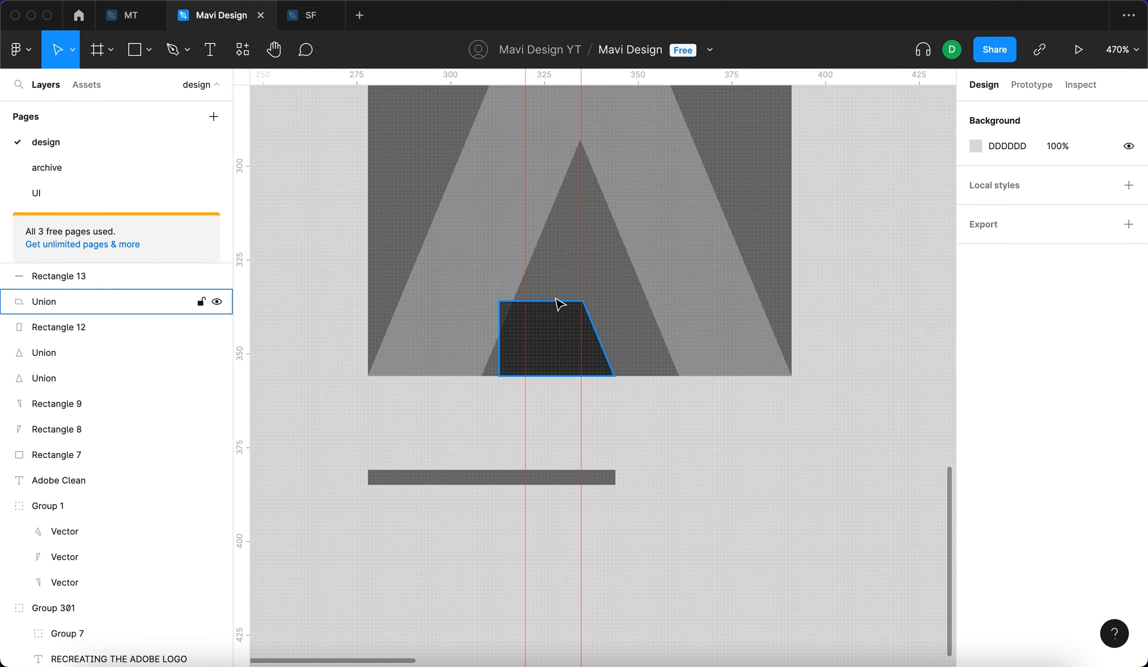
scroll(680, 315, "up", 2)
scroll(594, 277, "down", 6)
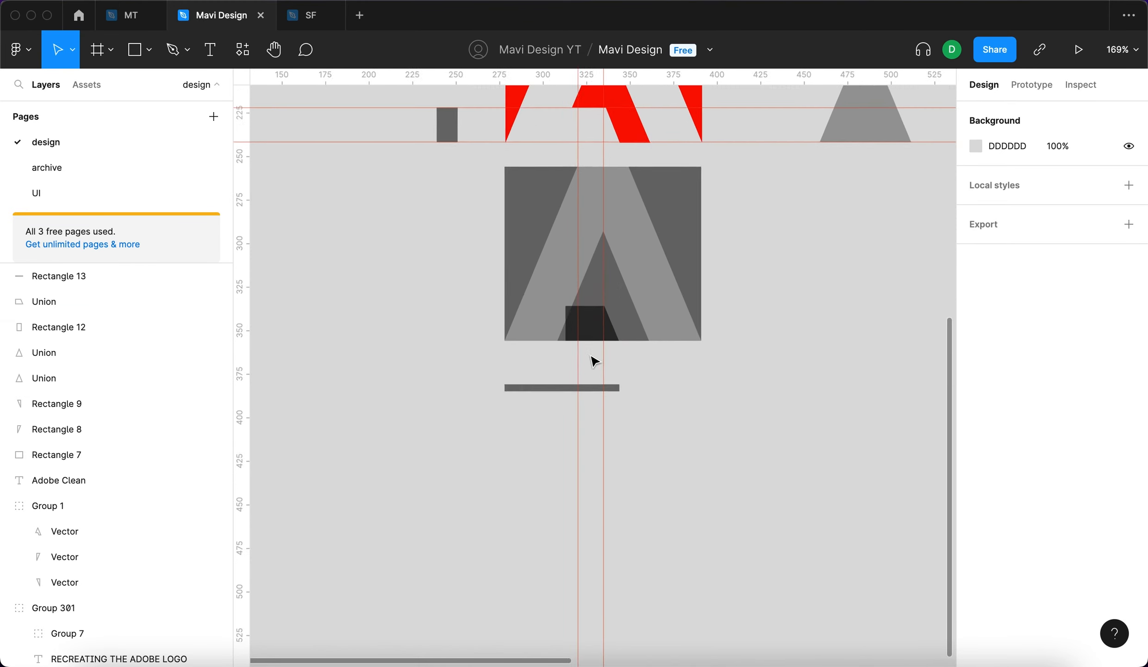
scroll(594, 285, "up", 8)
left_click(595, 285)
scroll(595, 282, "up", 2)
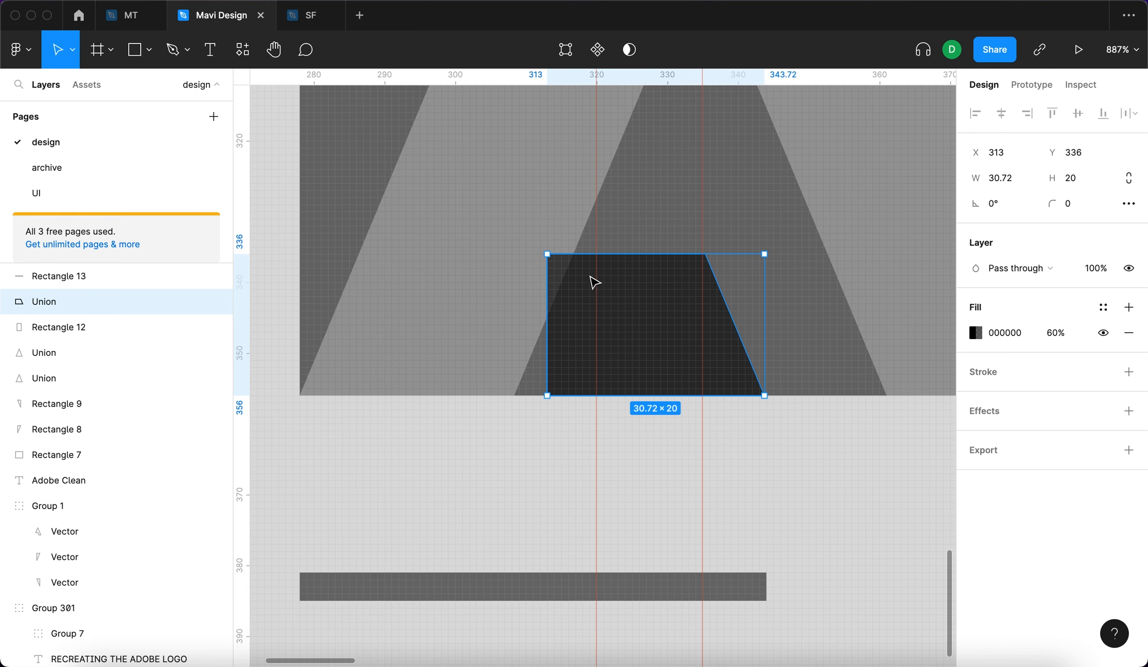
key("Return")
left_click(547, 254)
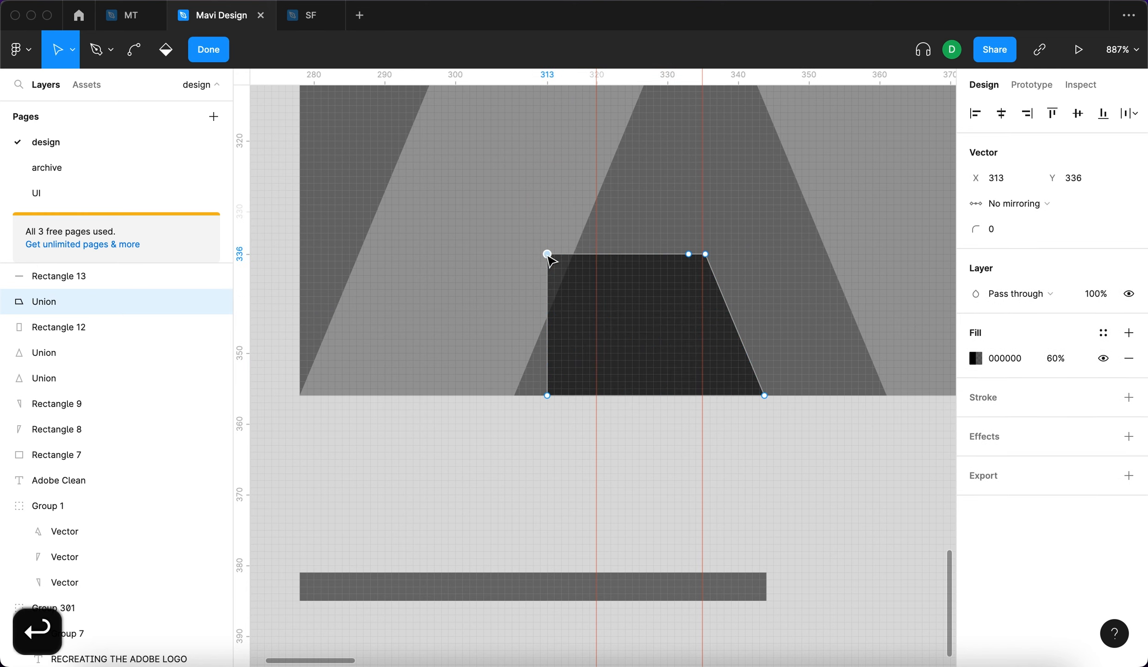
left_click(547, 396, "shift")
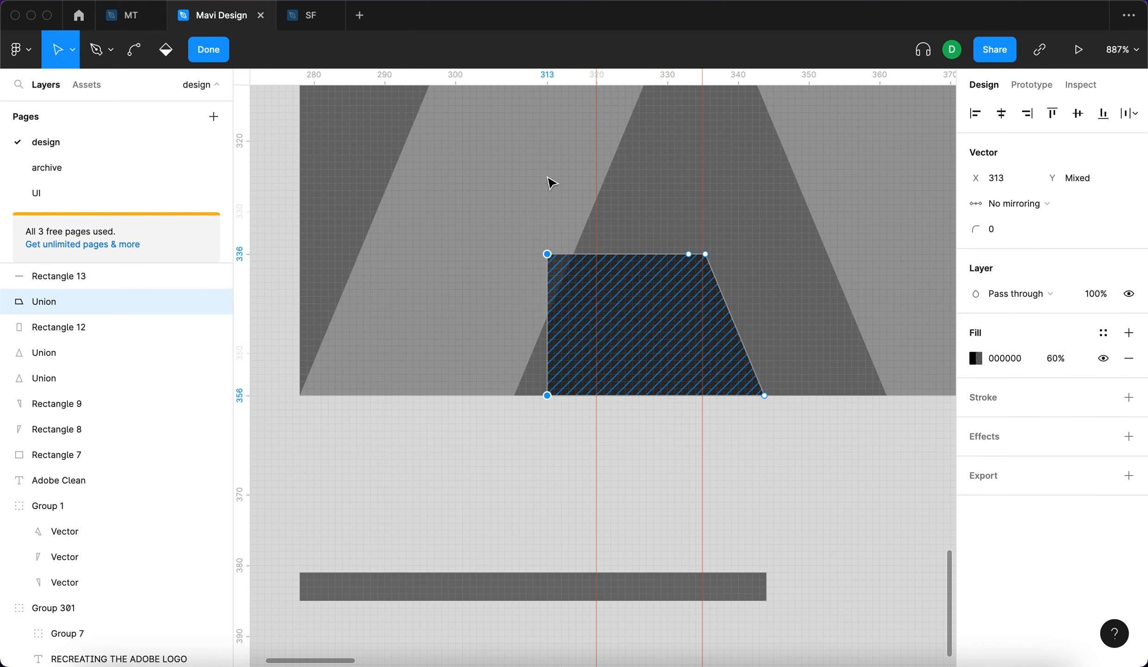
key("Left")
key("Left")
key("Left")
key("Left")
key("Left")
key("Left")
key("Left")
key("Left")
key("Left")
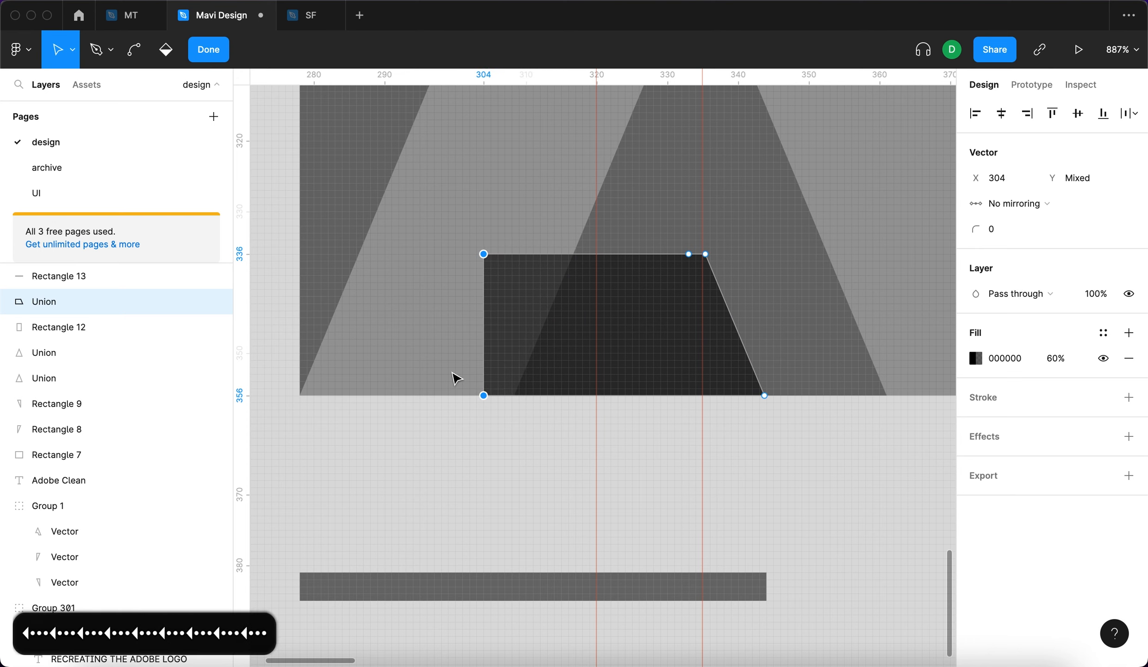
key("Left")
key("Return")
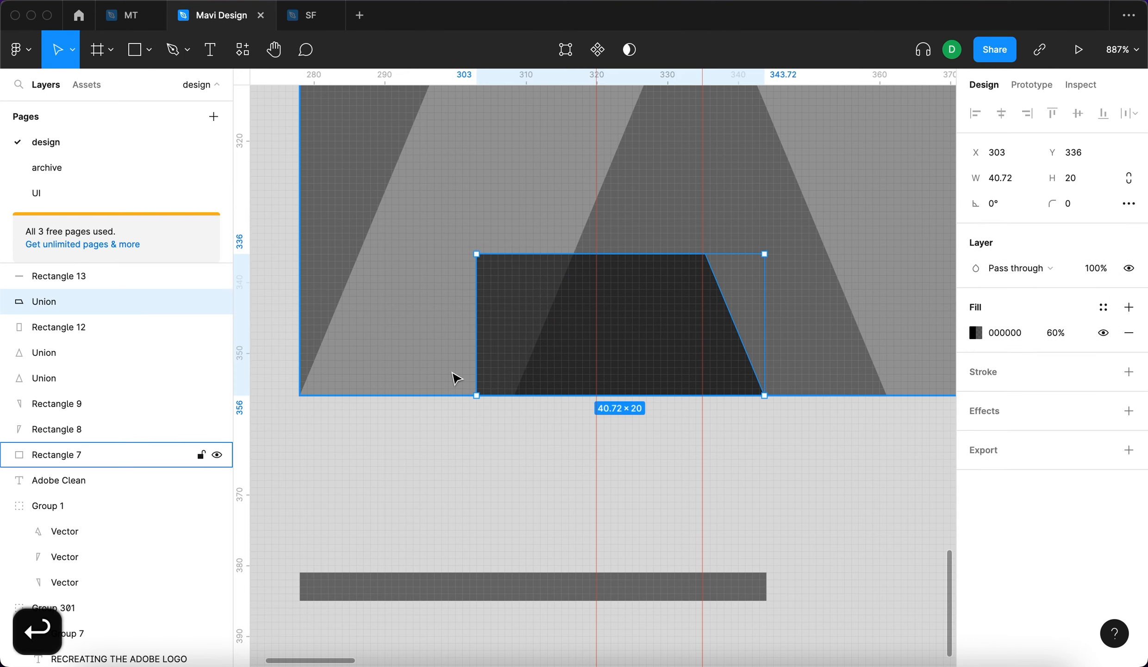
left_click(472, 477)
Subtract the slanted trapezoid from the small triangle to cut out the central shape.
scroll(475, 491, "down", 10)
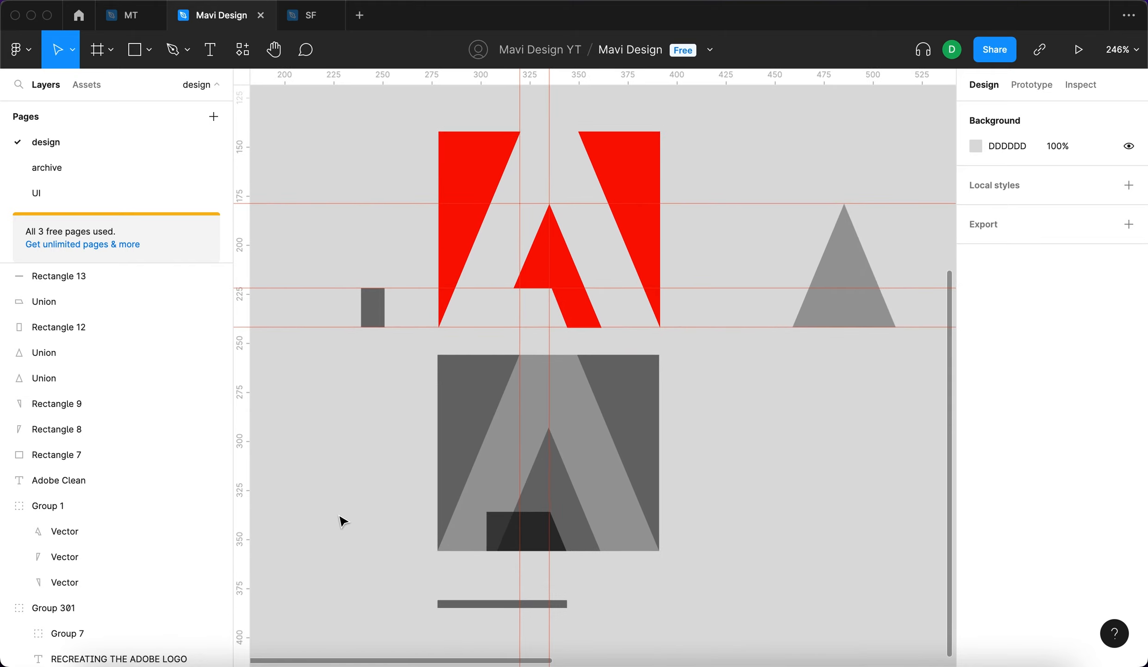
left_click(564, 469)
left_click(600, 587)
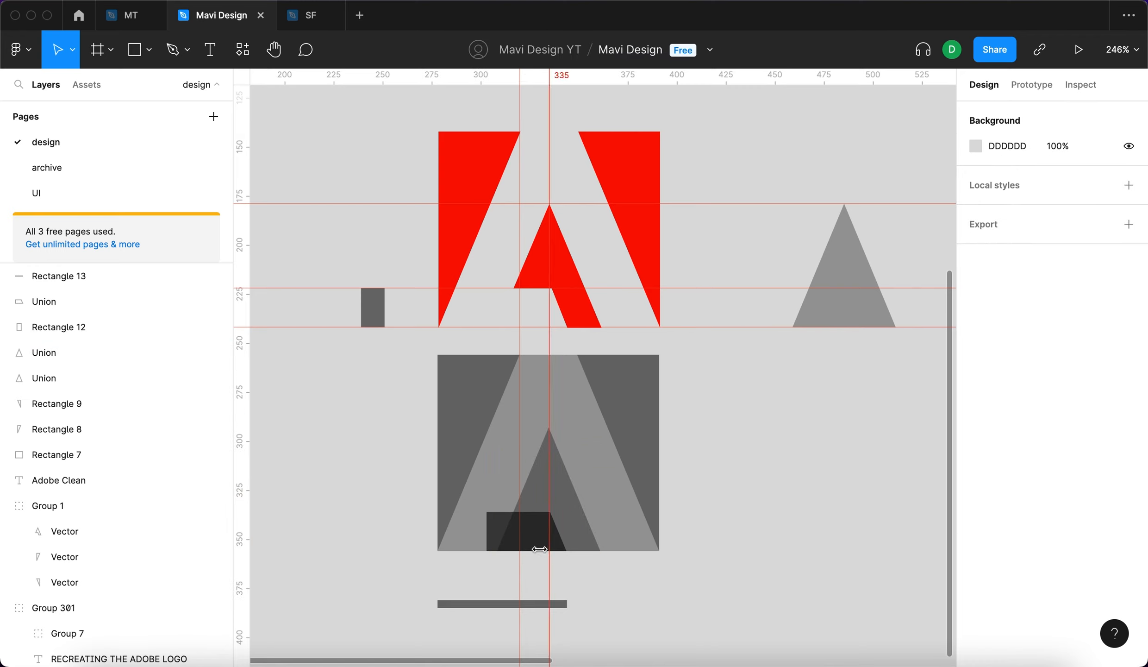
left_click(539, 549)
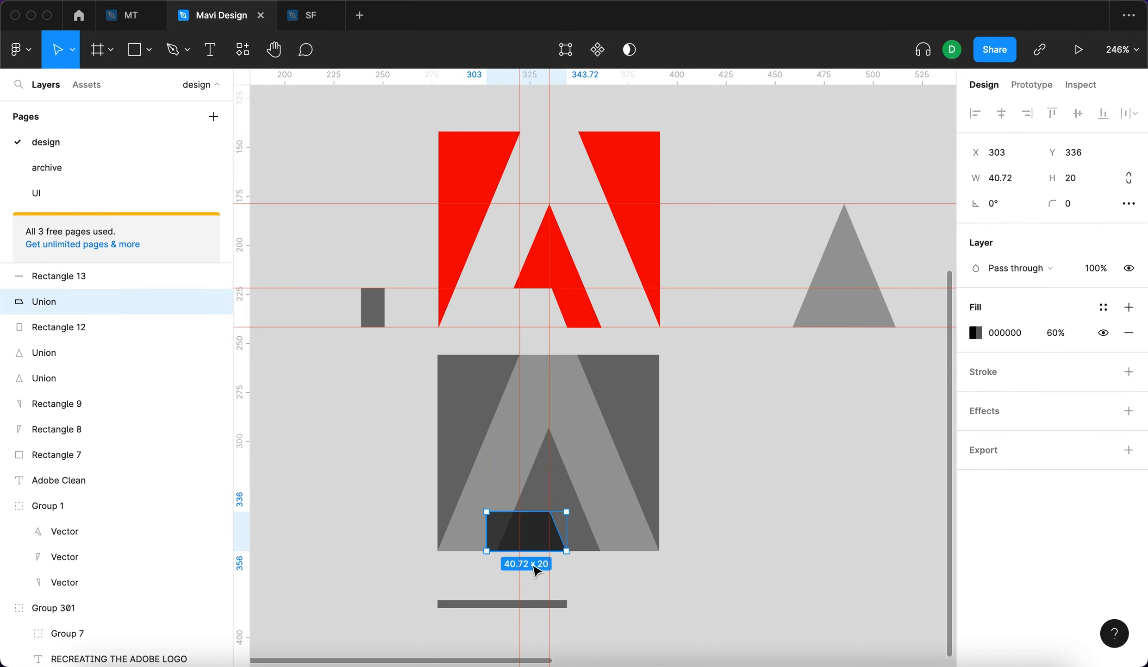
left_click(563, 498)
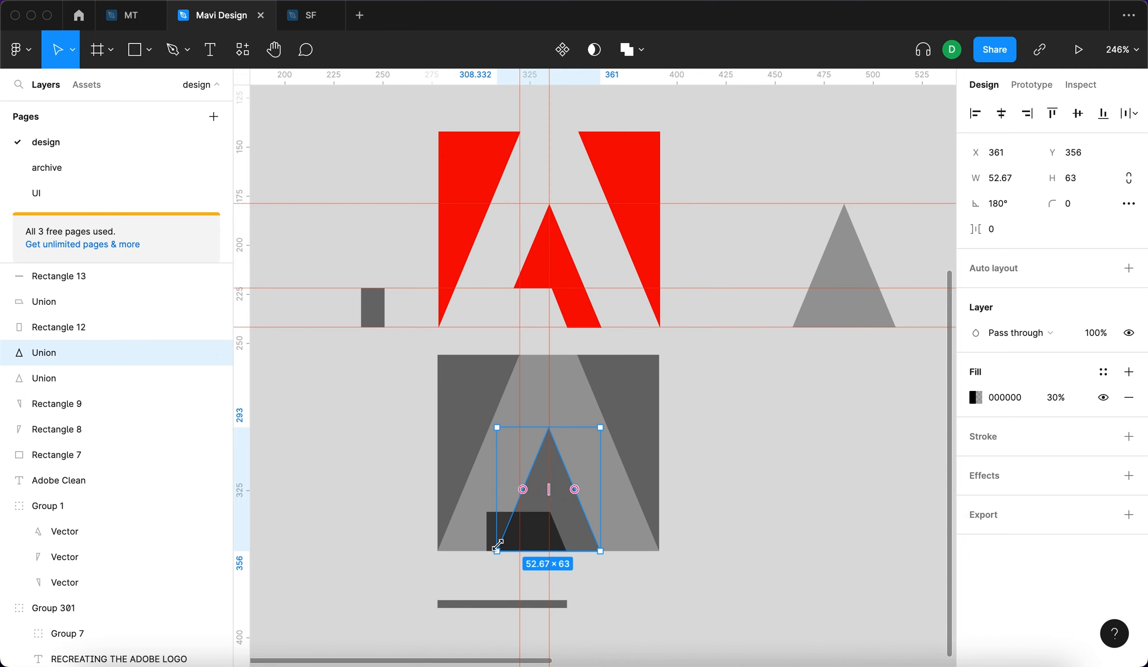
left_click(527, 546)
left_click(543, 480)
left_click(410, 496)
left_click(526, 534)
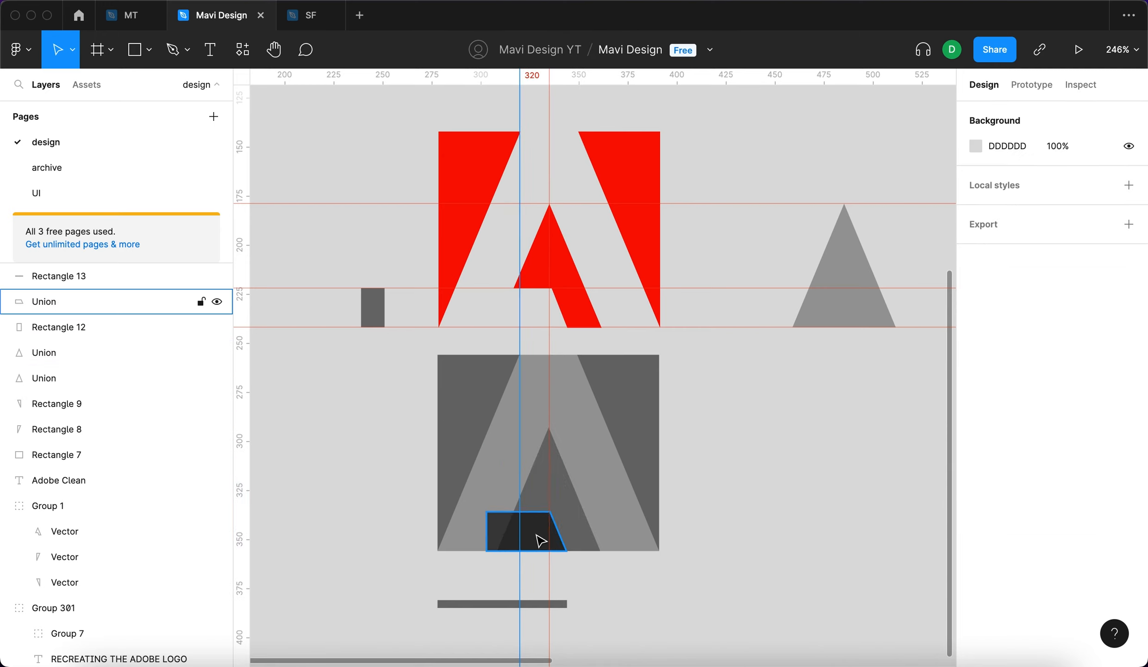
left_click(566, 478, "shift")
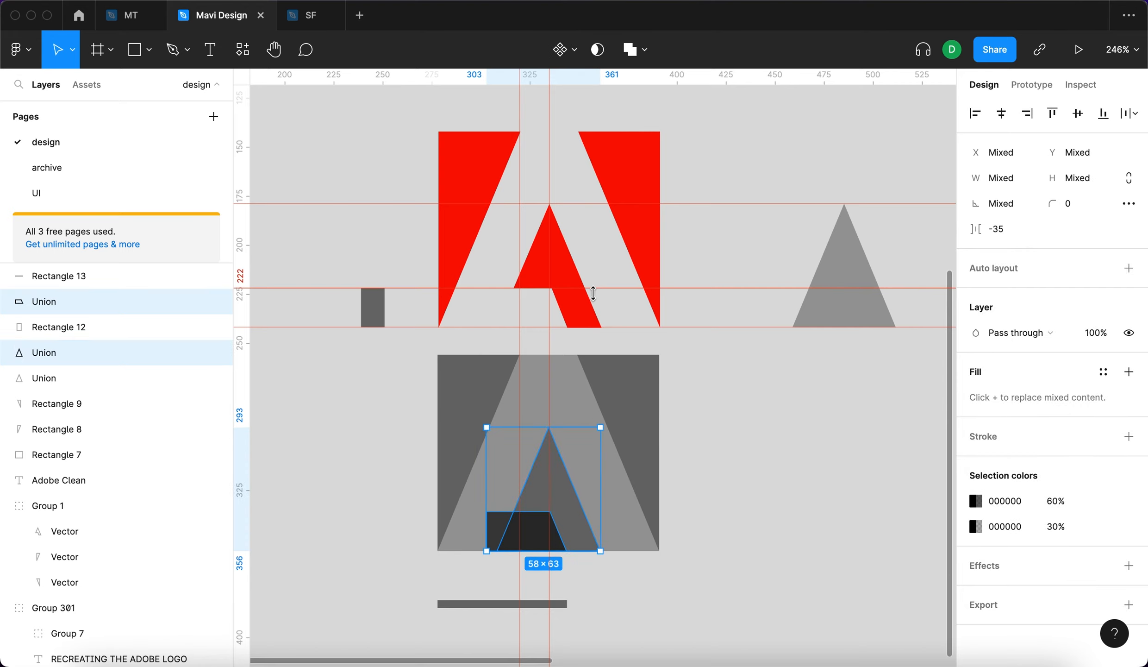
left_click(645, 50)
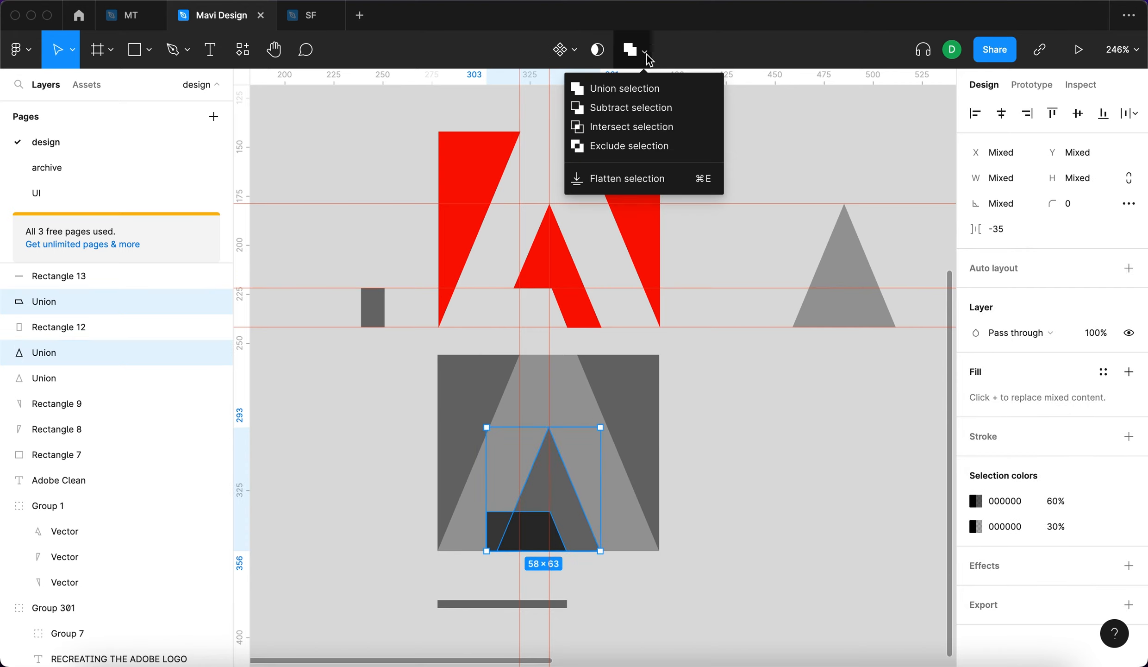
left_click(691, 113)
key("Escape")
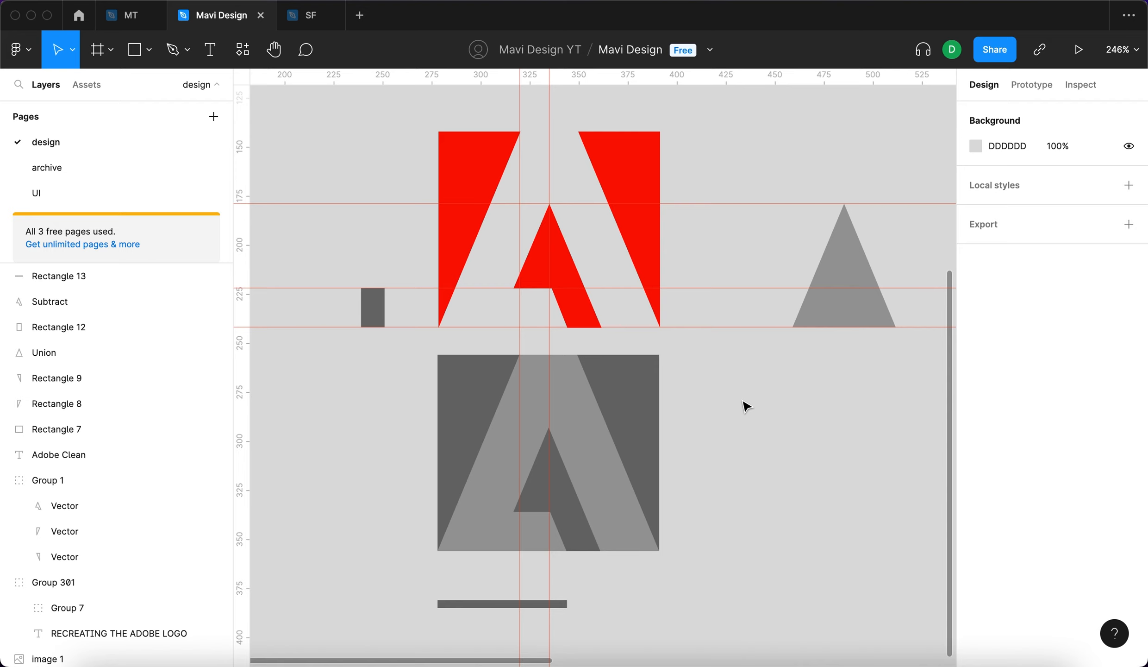
Fill the two side shapes and the central shape with red FA0F00 sampled from the original logo.
left_click(639, 408)
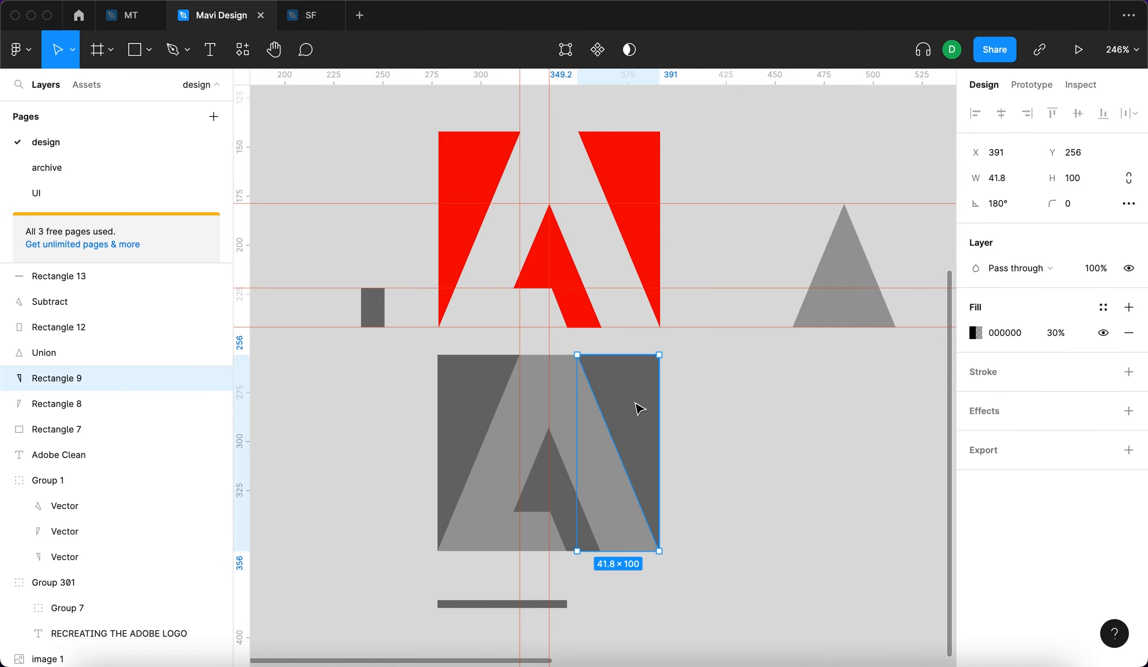
left_click(564, 487, "shift")
left_click(459, 418, "shift")
key("i")
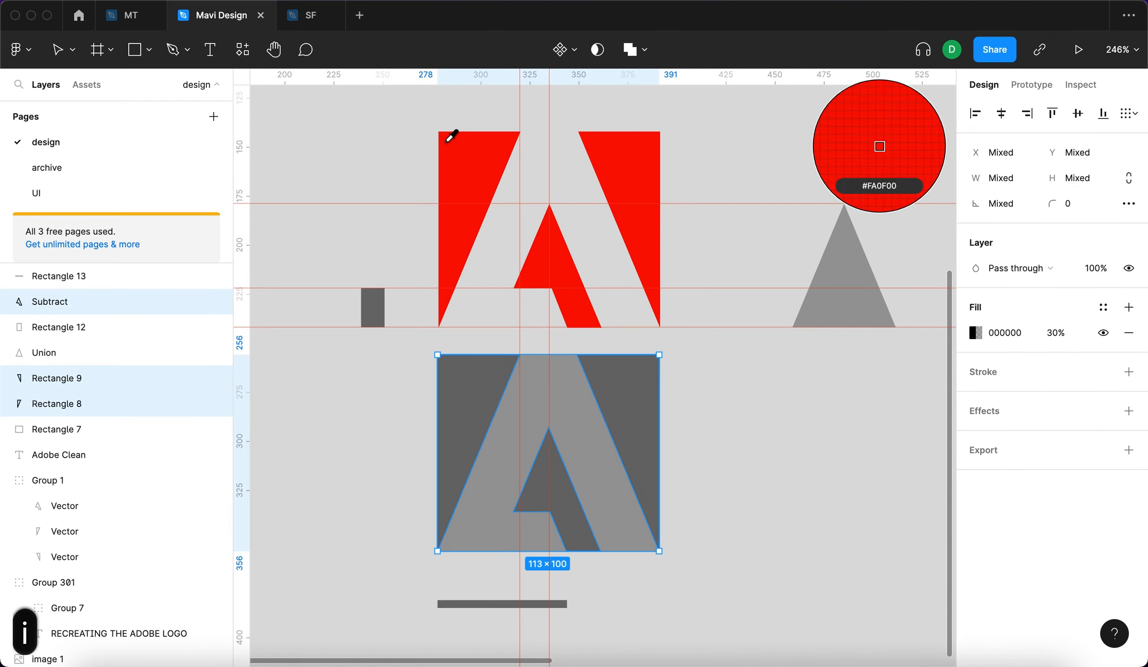
left_click(471, 146)
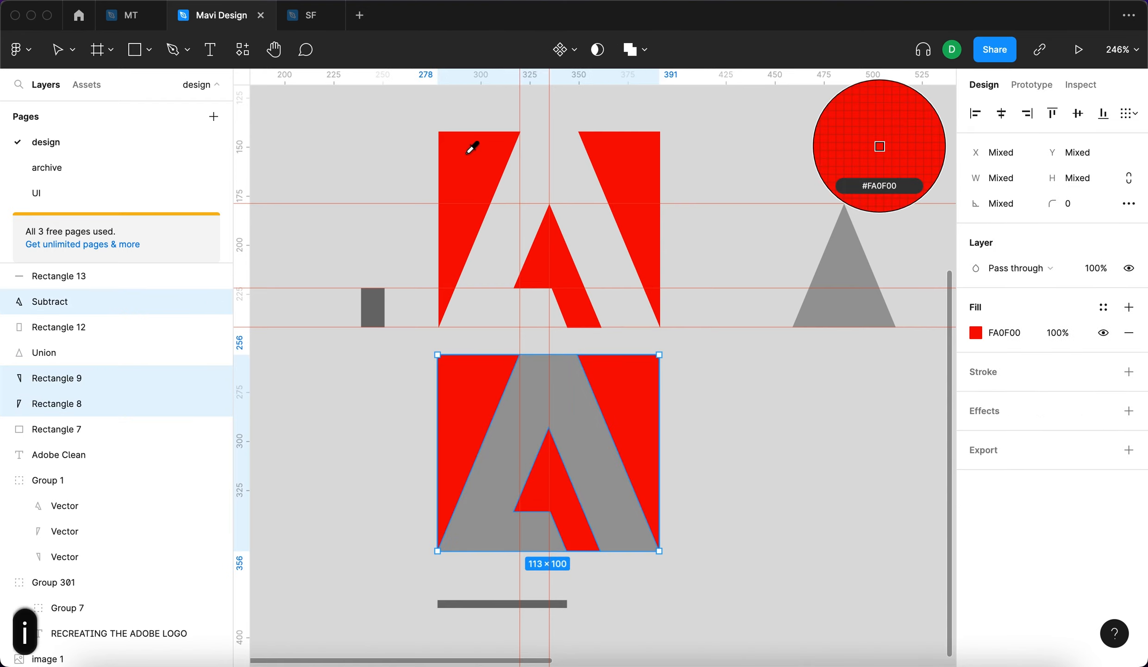
Delete the large grey rectangle behind the recreated logo and group the three red shapes.
left_click(590, 460)
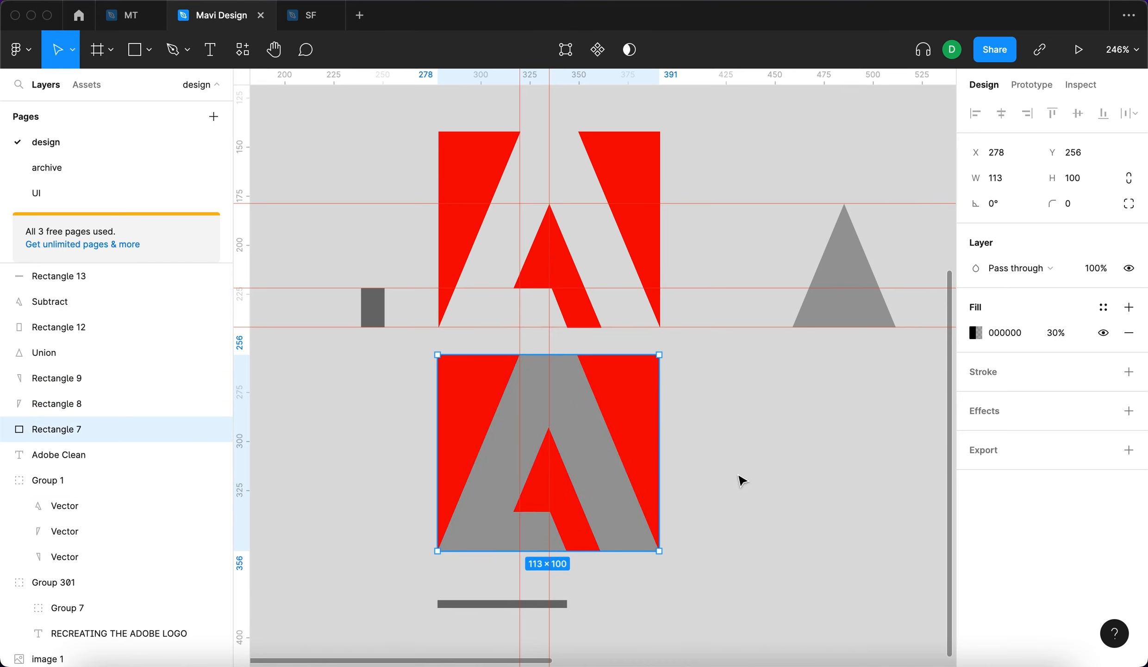
key("BackSpace")
left_click_drag(751, 575, 413, 345)
key("super+g")
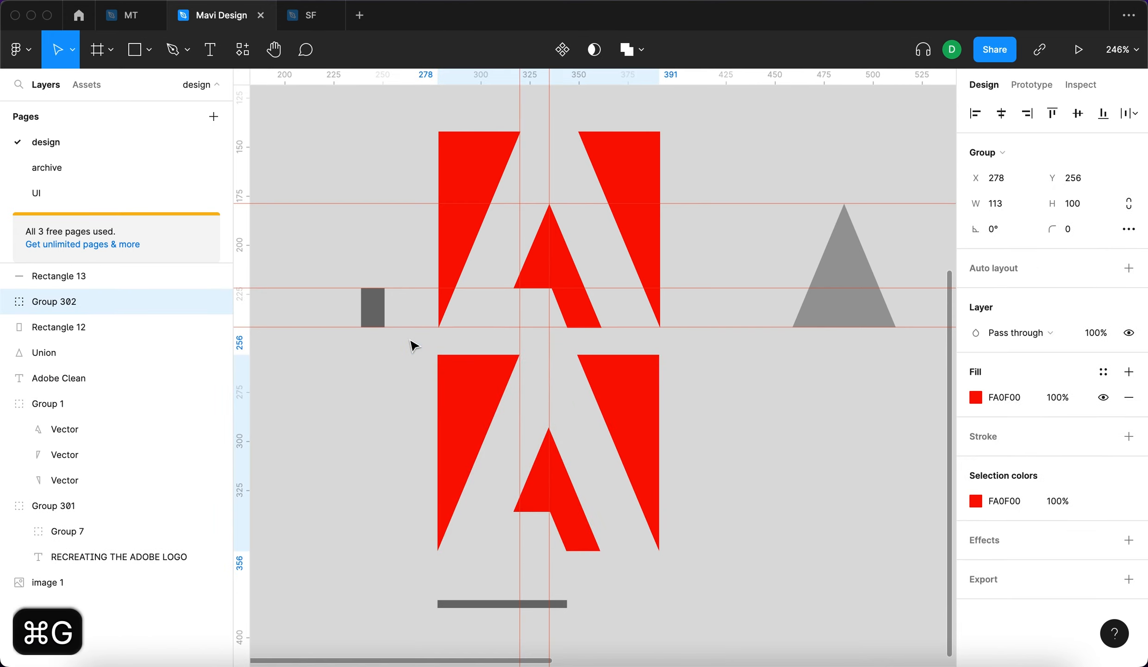
Rename the new group "adobe logo recreated in figma".
key("super+r")
type("ado")
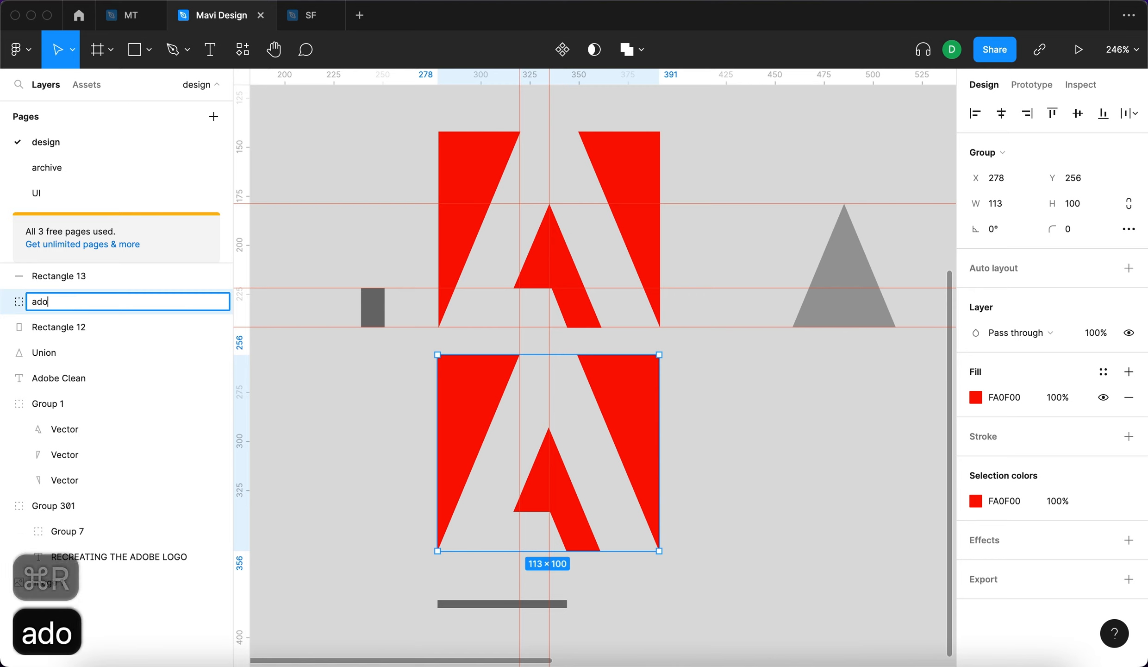
type("be logo recreated in figma")
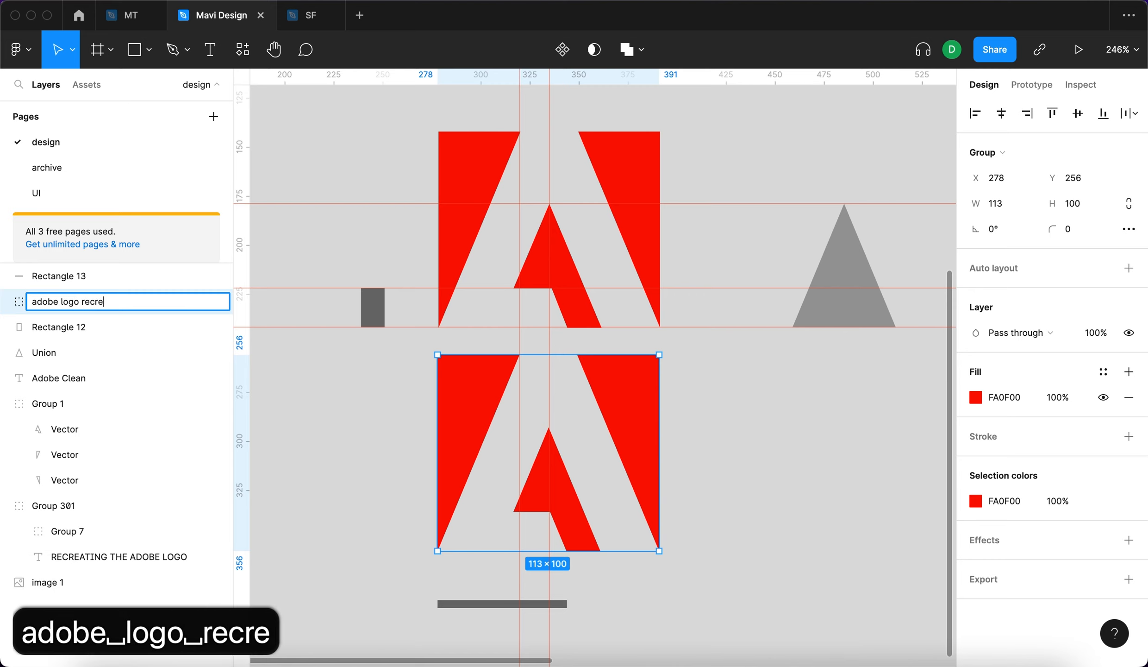
key("Return")
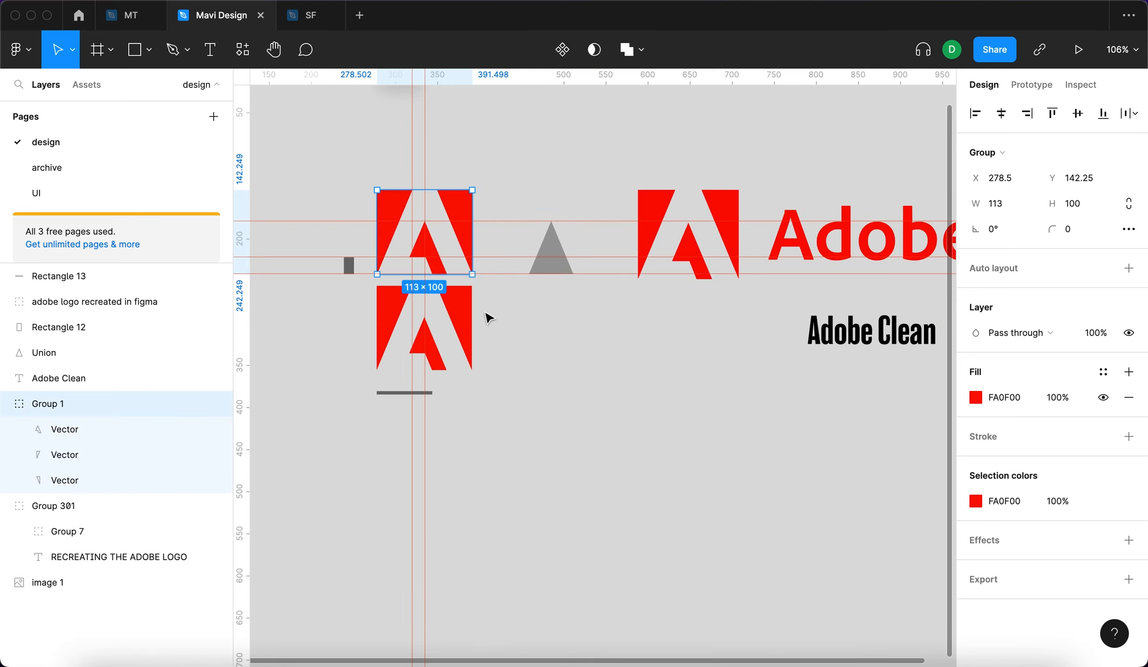
Move the recreated logo to X 766, Y 454 beside a copy of the original, and label them "Figma" and "Original" using the Adobe Clean text.
scroll(464, 317, "down", 5)
left_click_drag(464, 316, 703, 415)
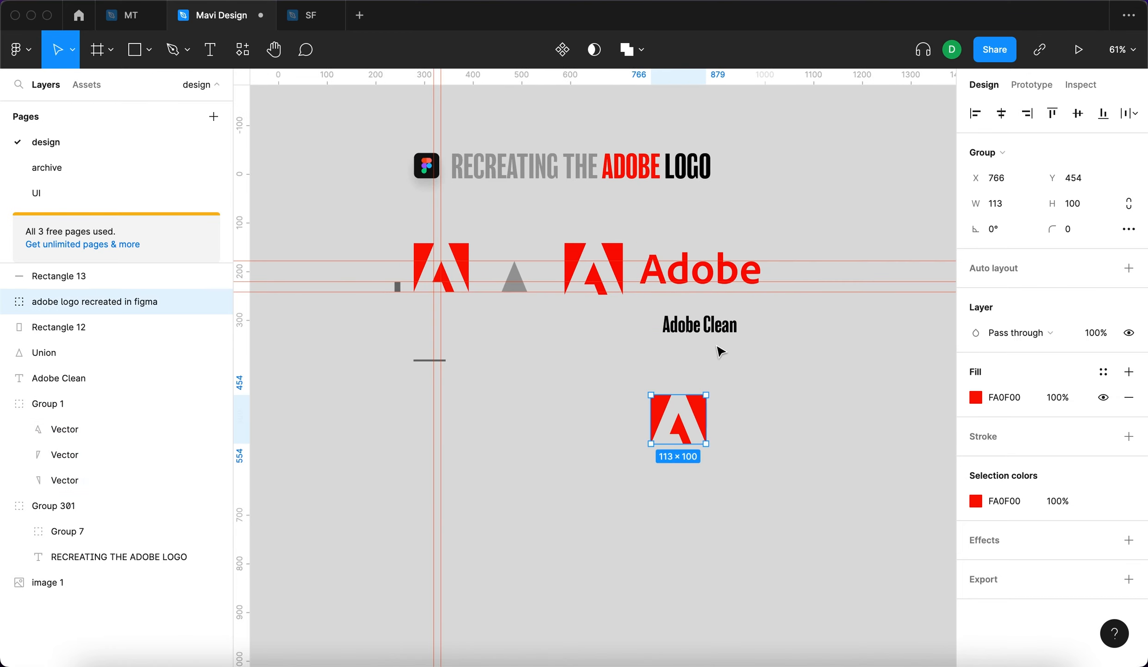
left_click_drag(719, 326, 566, 376)
key("Return")
type("Figma")
key("Escape")
double_click(566, 375)
type("Original")
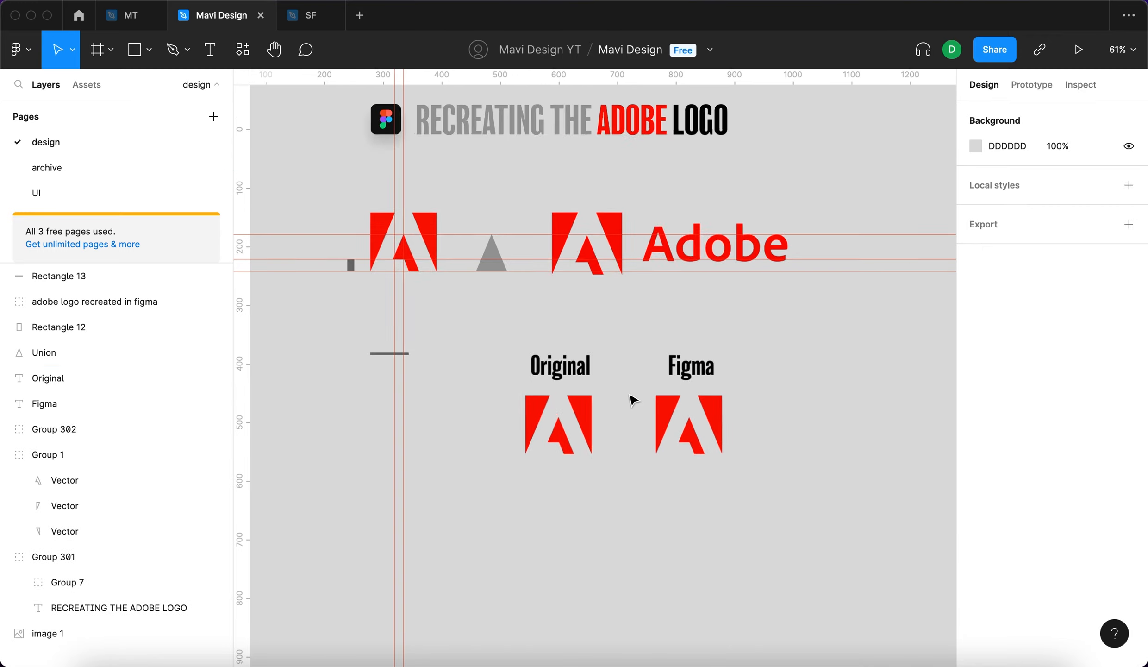
Compare the shape and dimensions of the original logo with the Figma recreation.
scroll(482, 449, "up", 5)
left_click(544, 448)
left_click(753, 469)
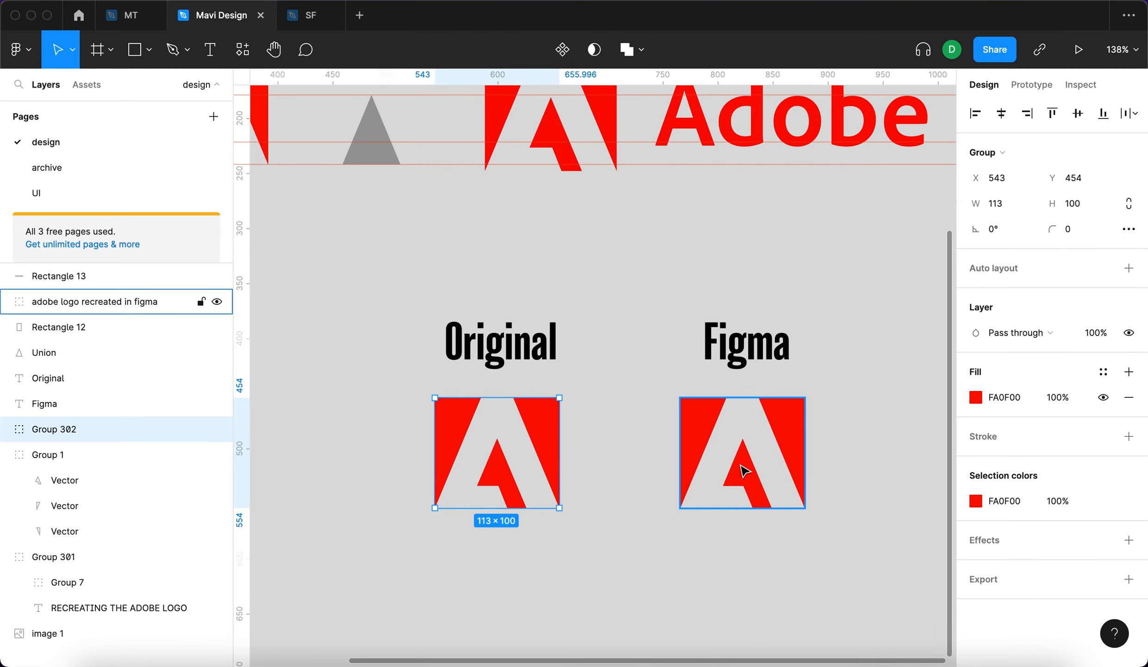
left_click(878, 486)
scroll(878, 486, "down", 2)
scroll(878, 486, "right", 1)
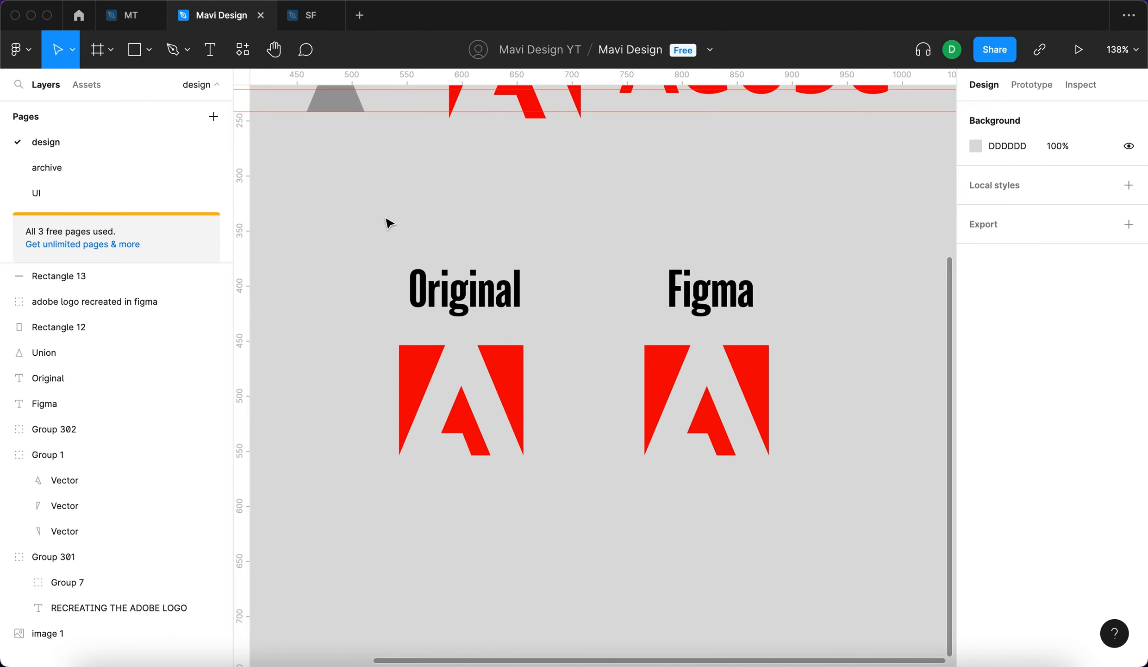
scroll(391, 227, "up", 1)
scroll(398, 230, "down", 5)
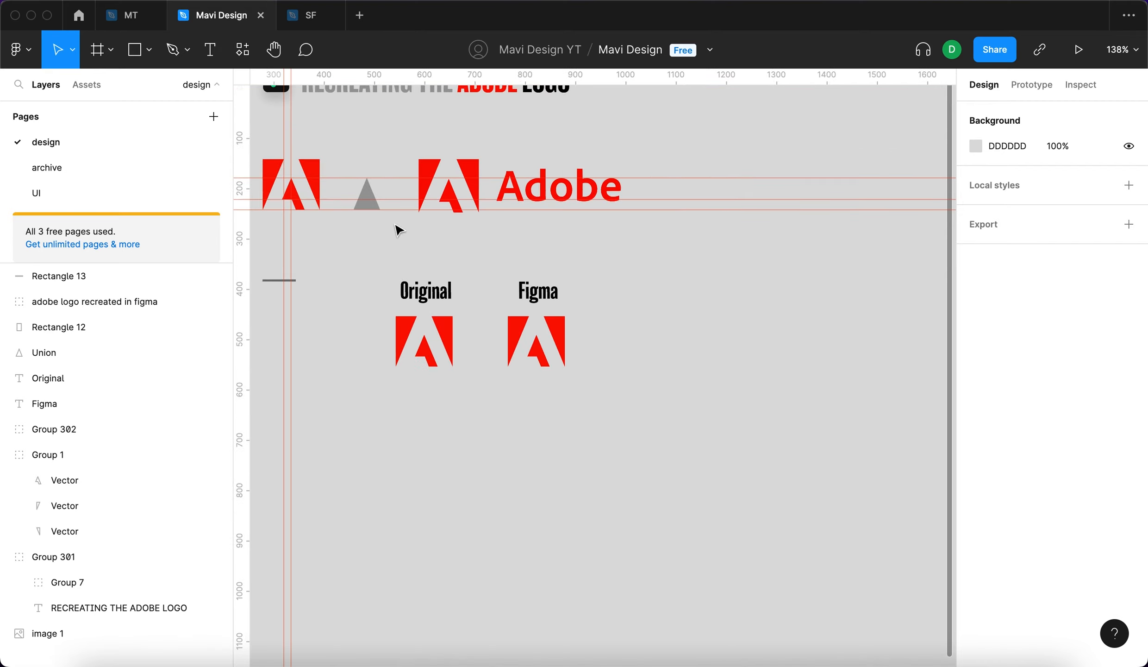
scroll(463, 301, "up", 2)
scroll(463, 301, "left", 2)
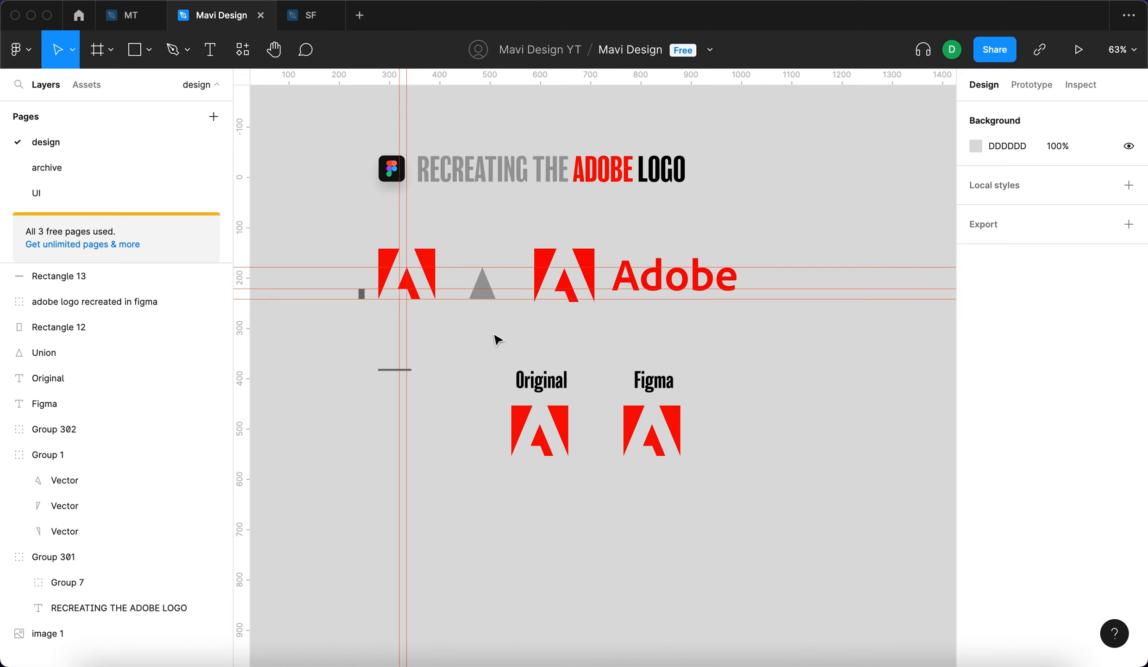
scroll(354, 290, "up", 5)
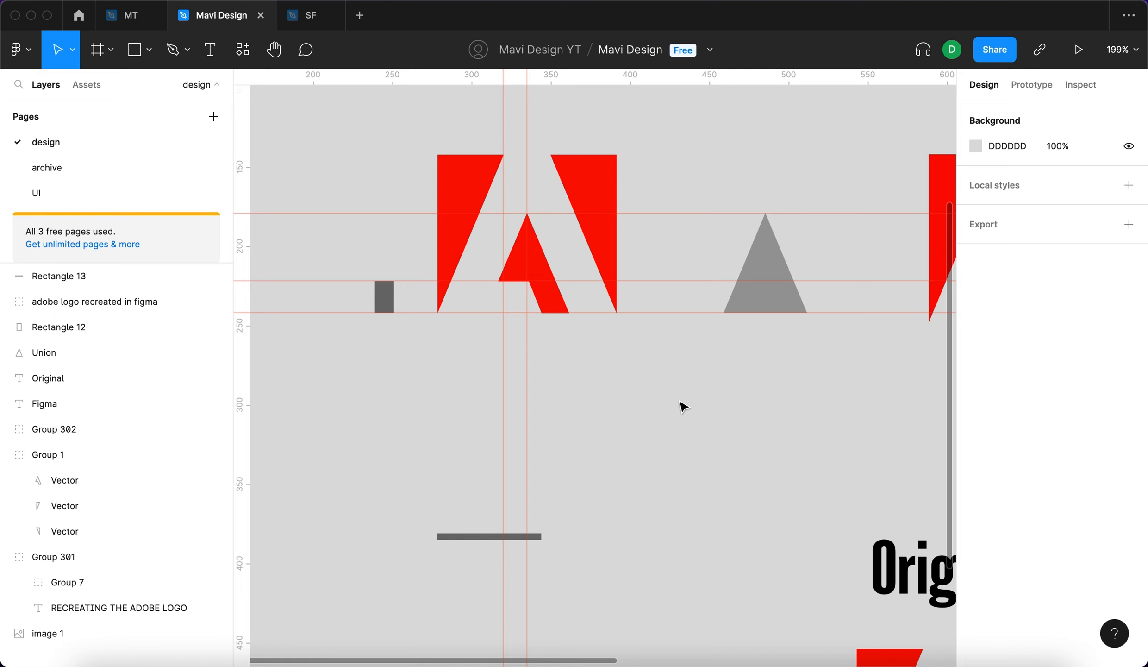
scroll(684, 407, "up", 3)
scroll(684, 406, "right", 2)
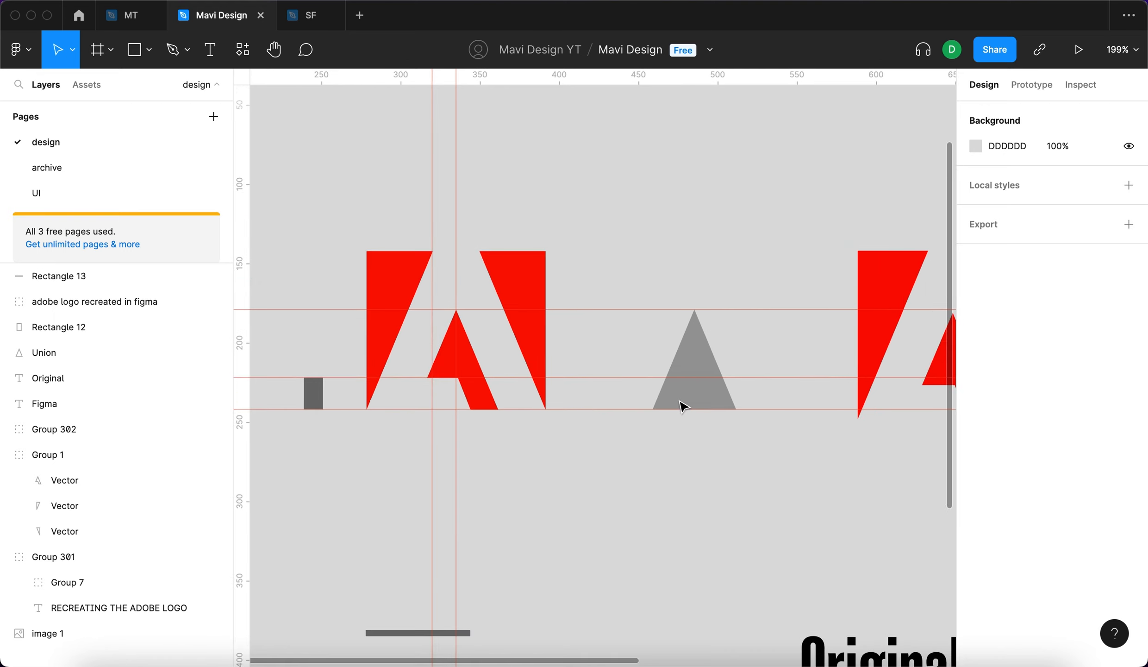